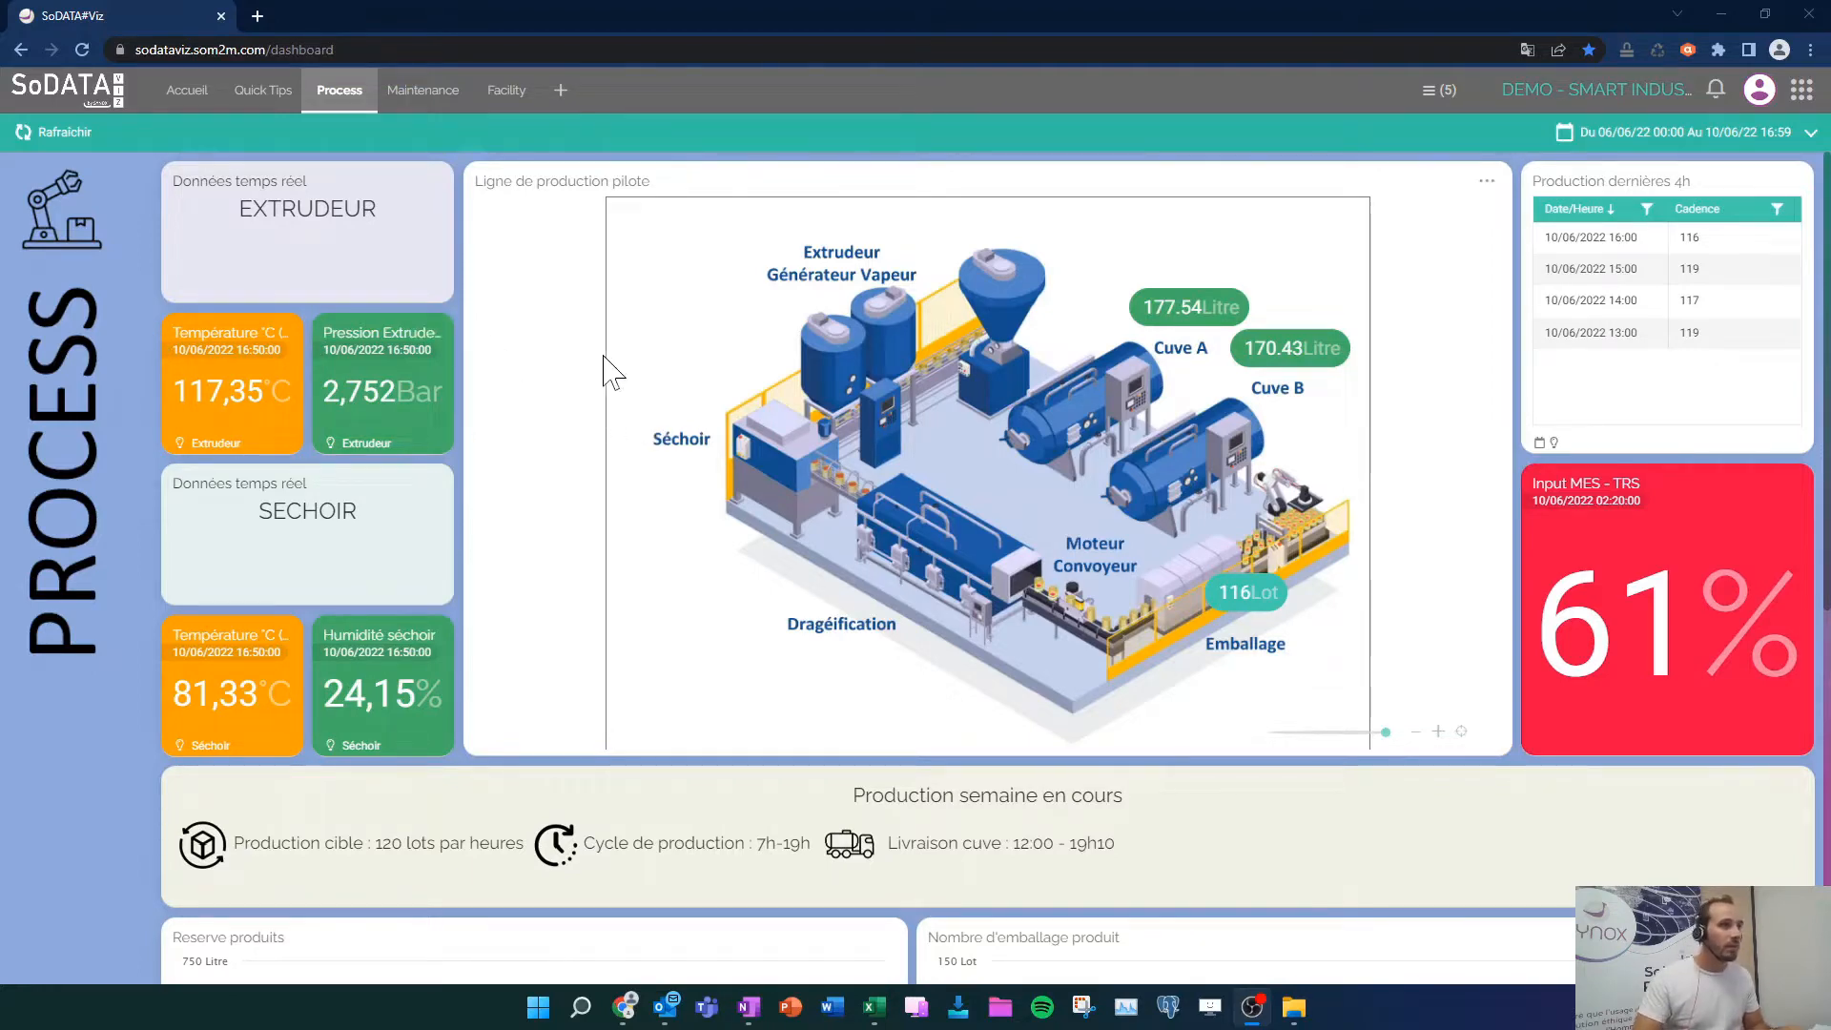
Create a new alert that triggers when Température is supérieur à 125, and show the condition's data options
click(1717, 92)
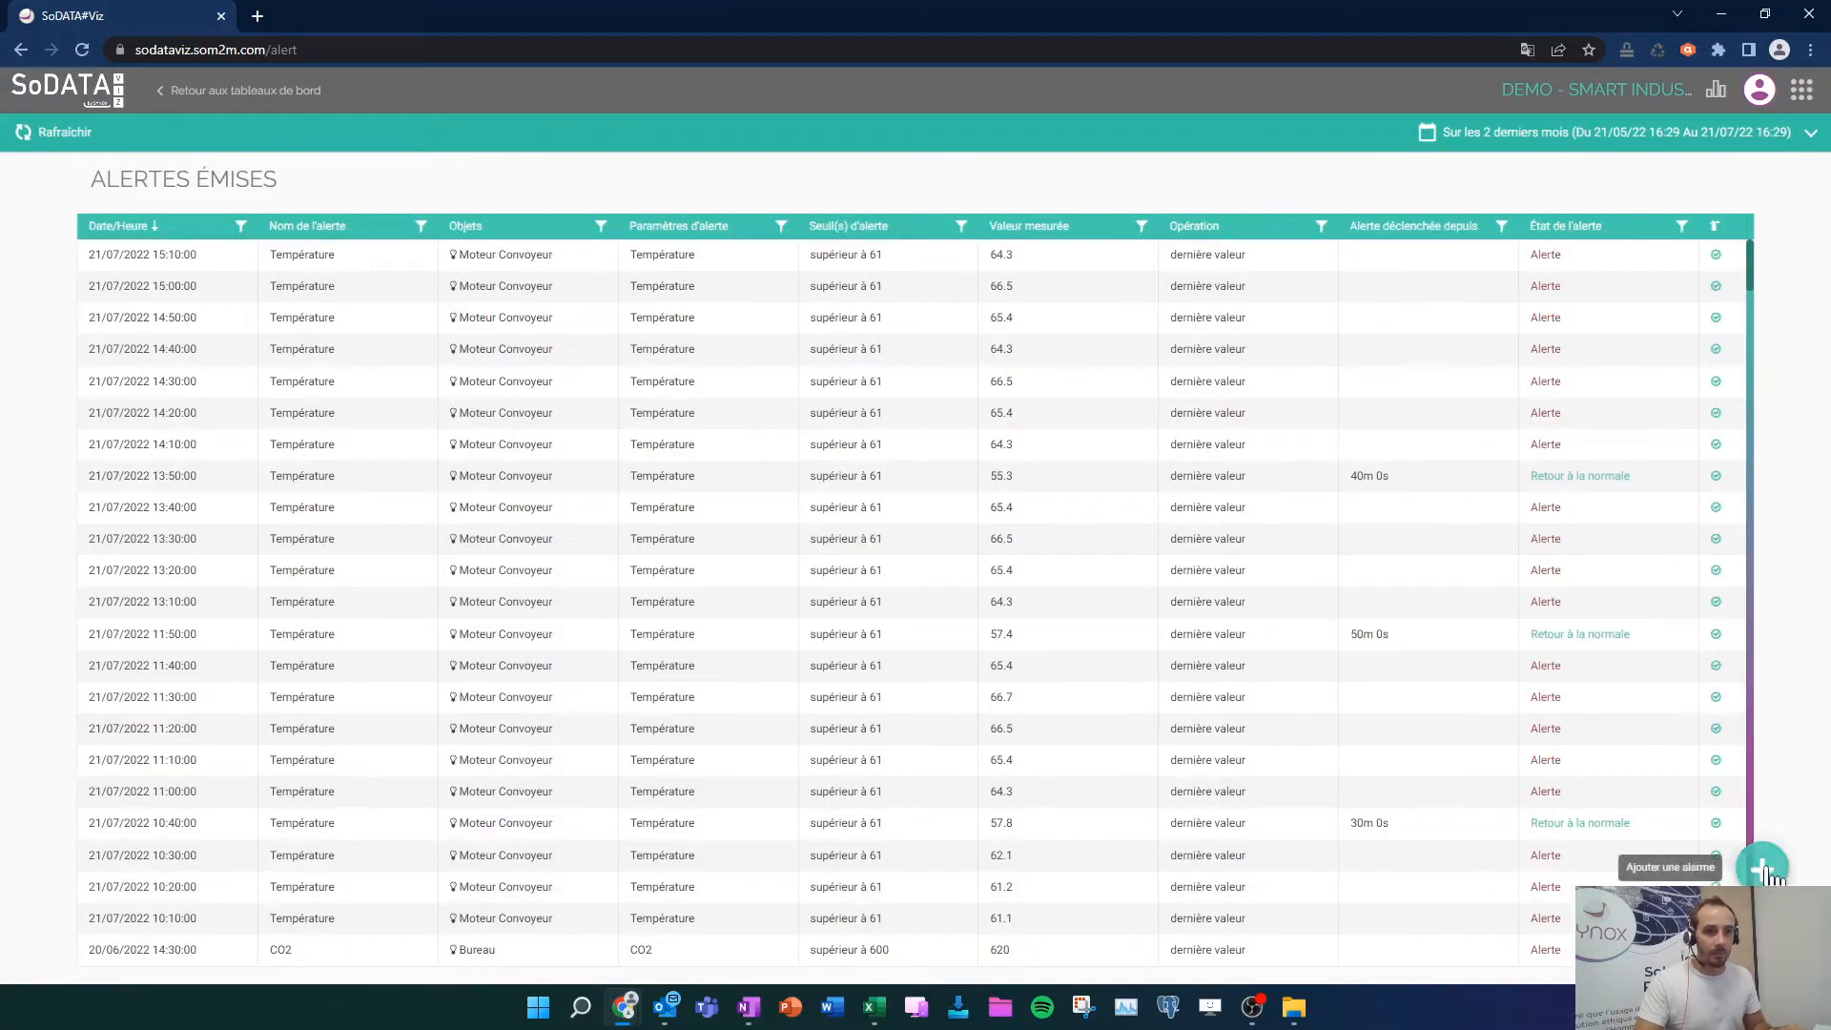
click(1764, 868)
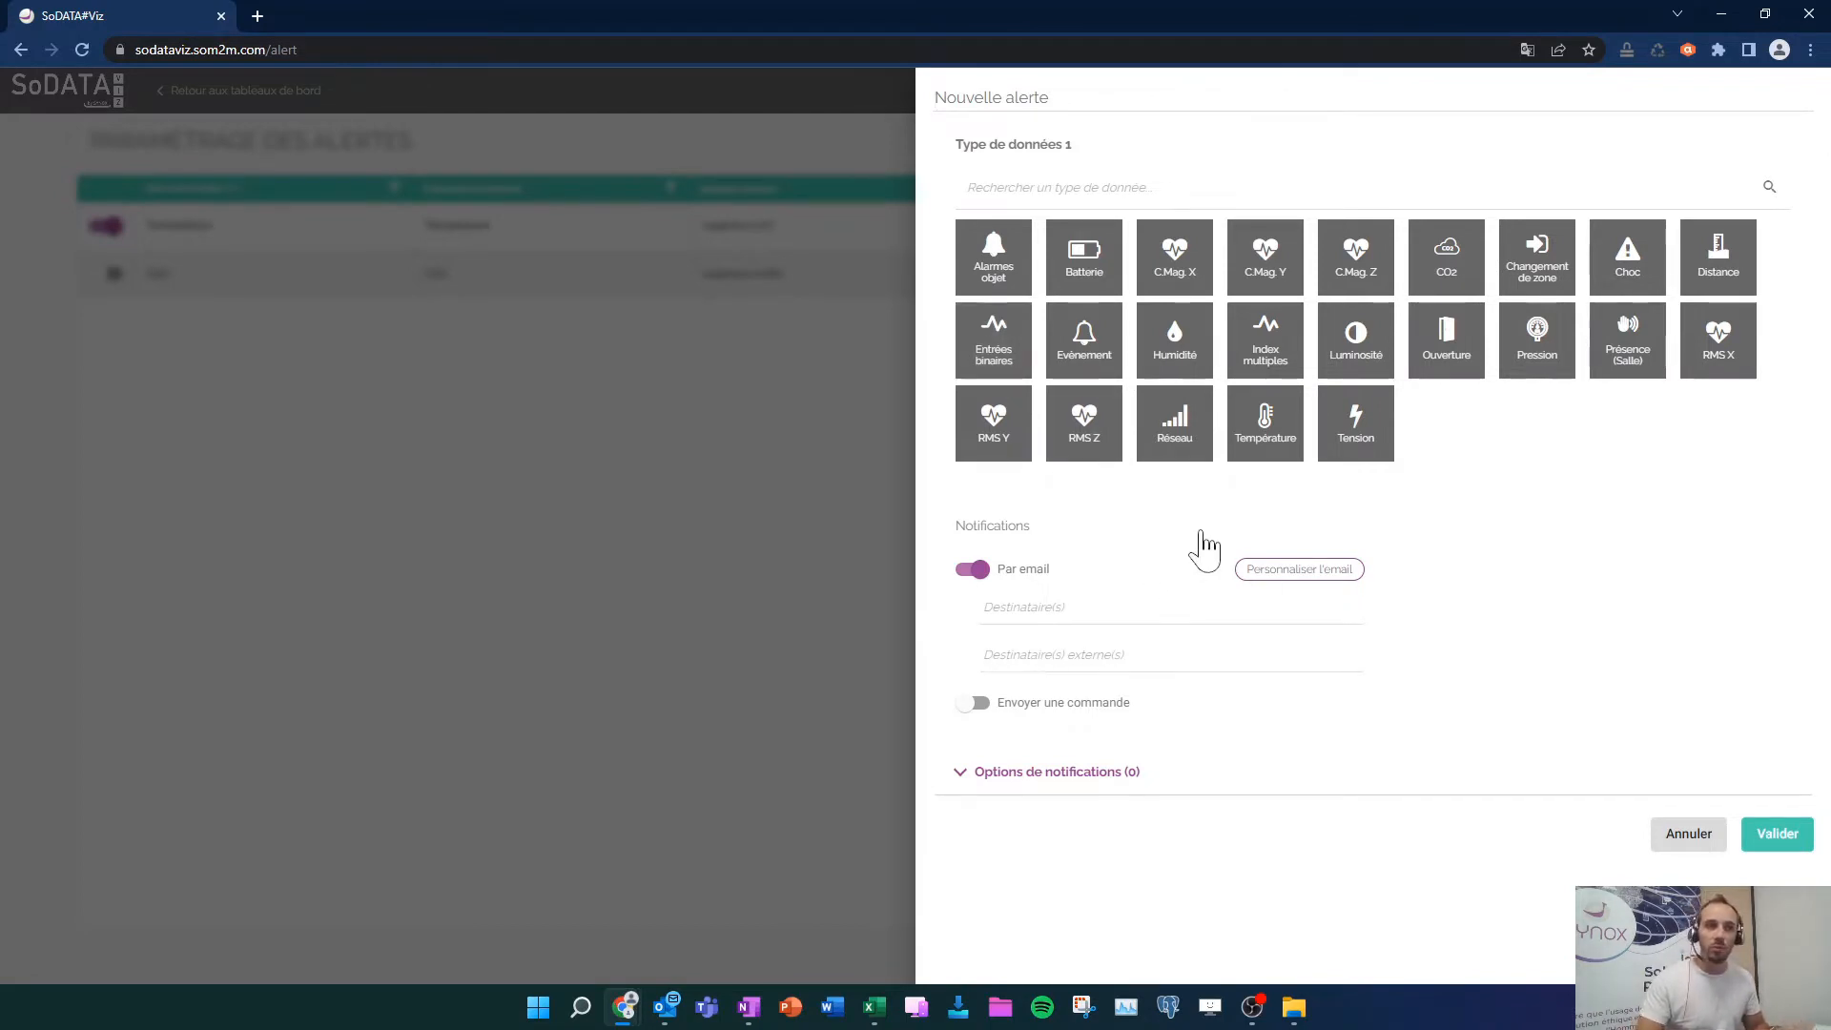
click(1266, 445)
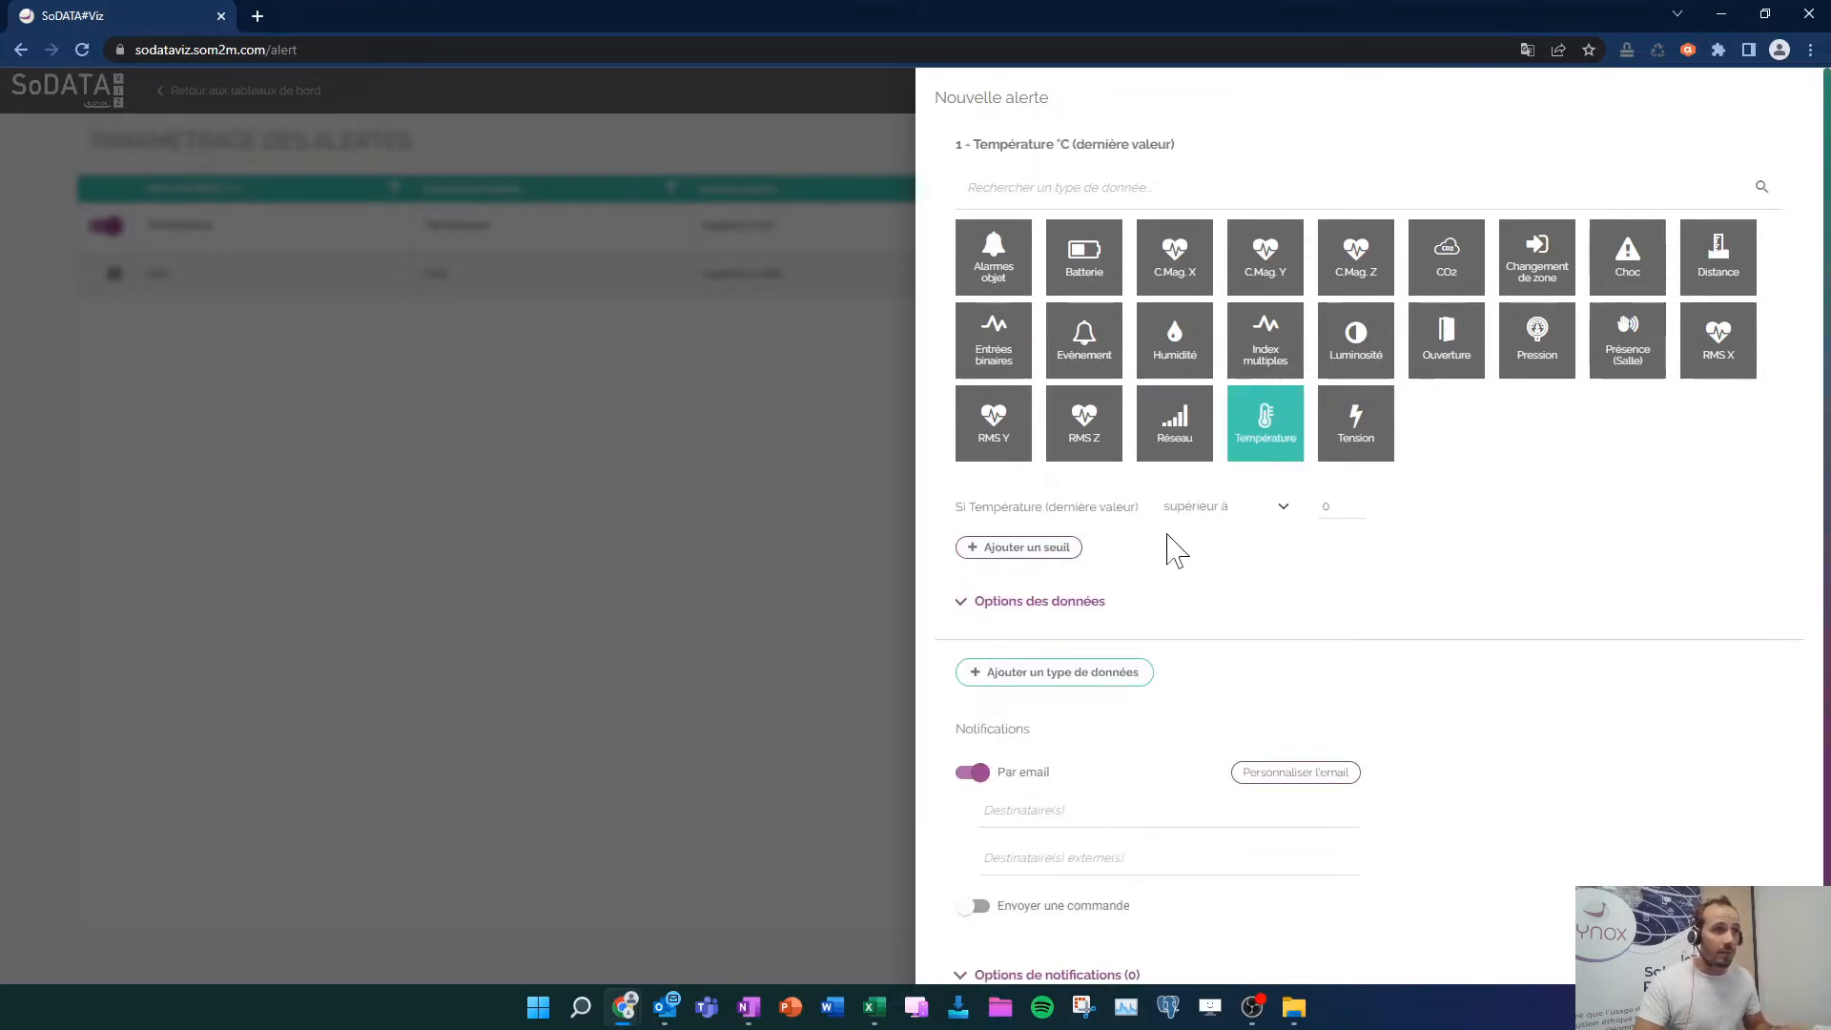
double_click(1316, 507)
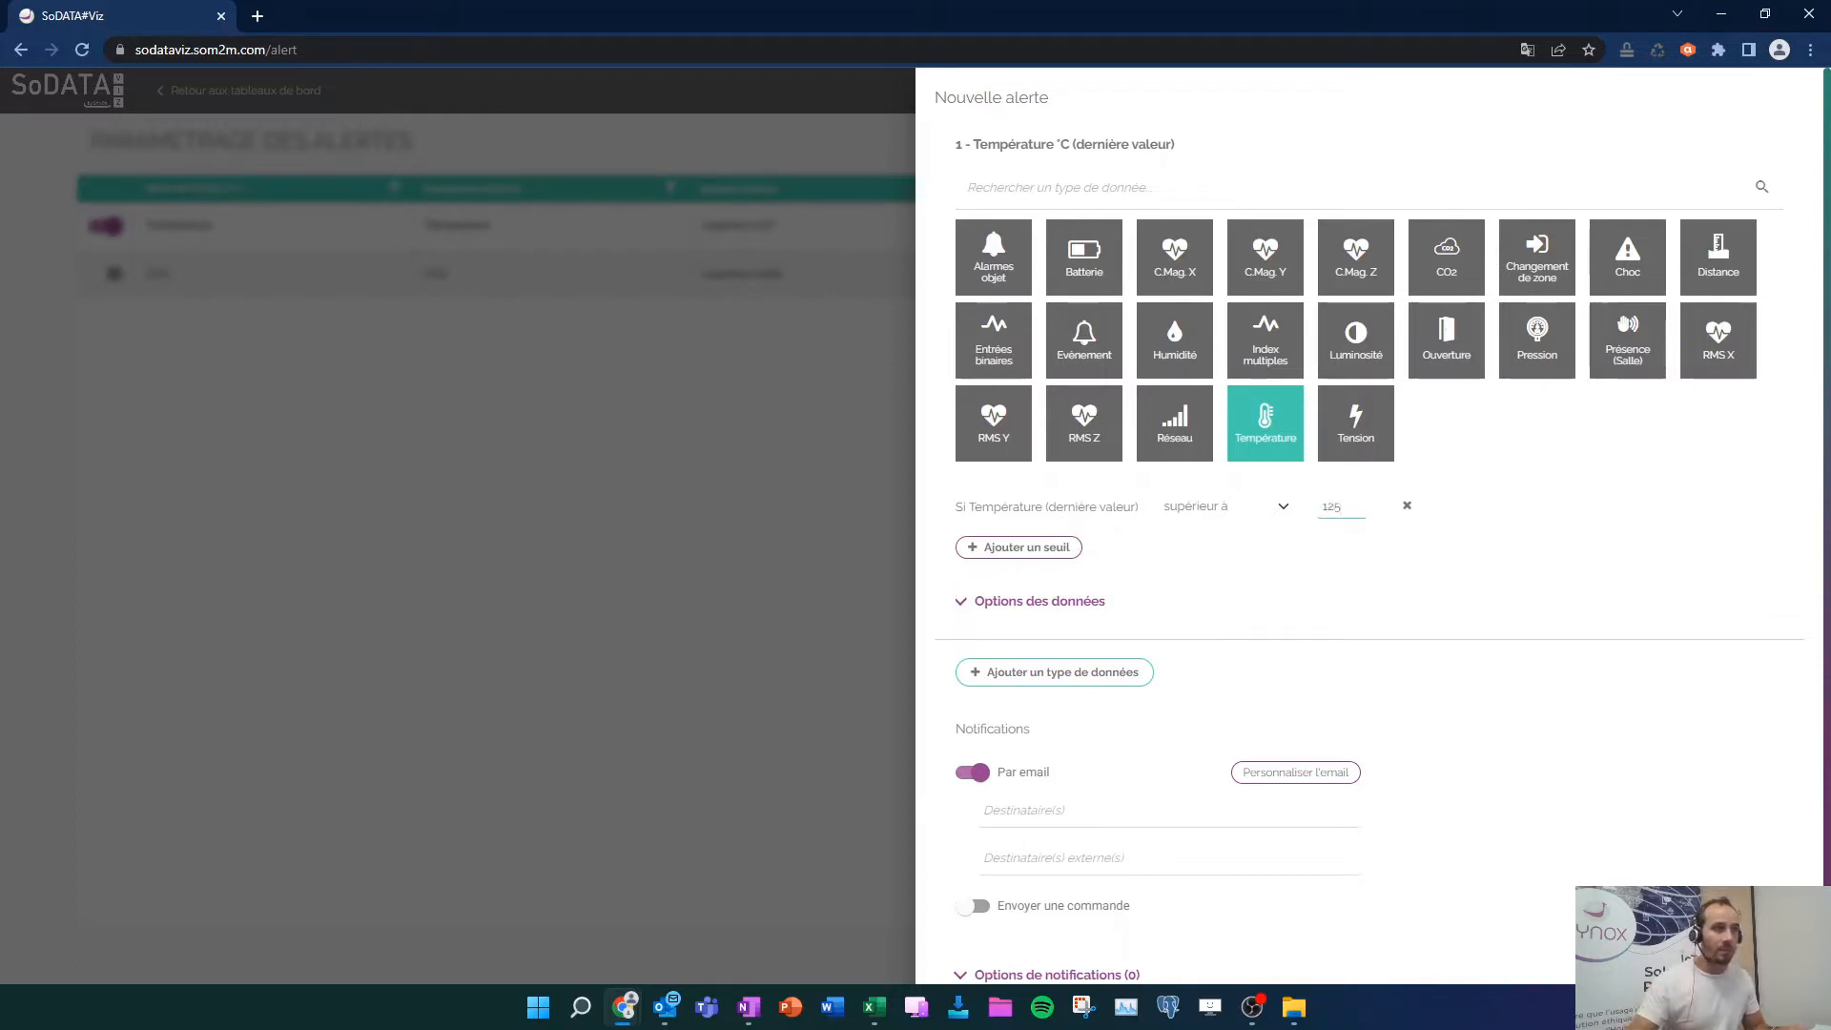
click(1003, 611)
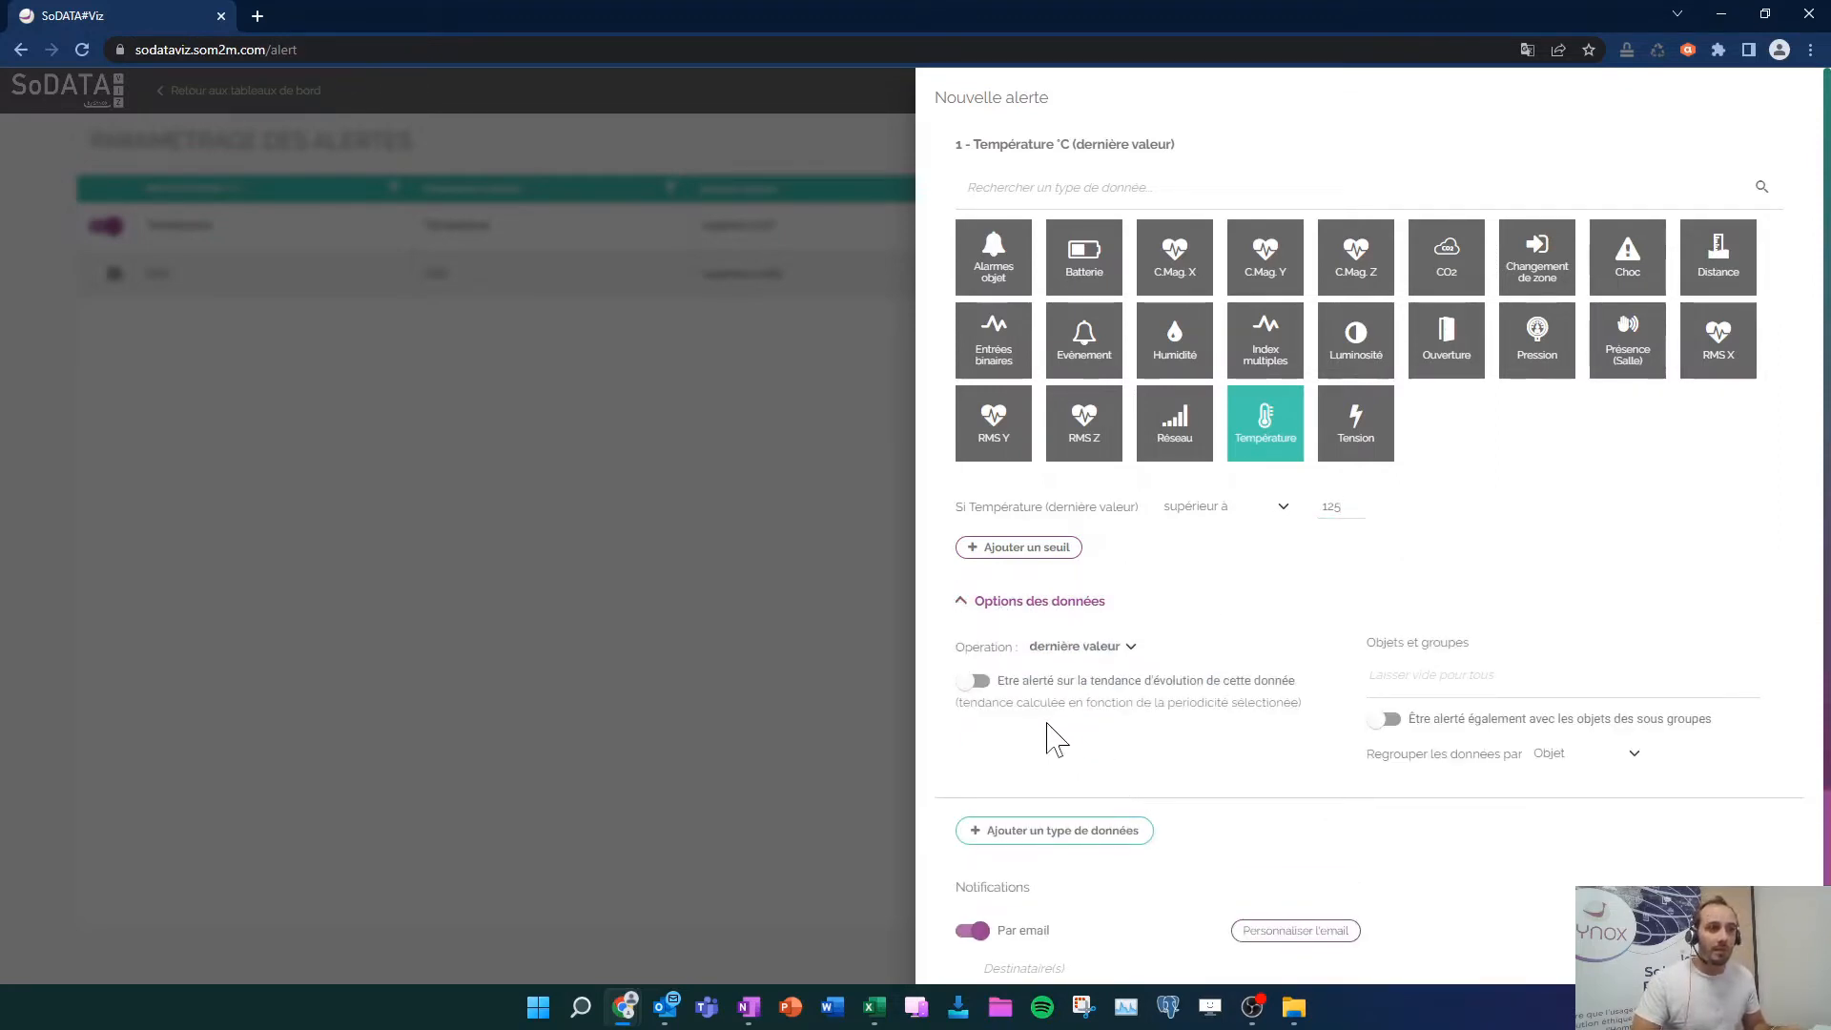
click(1068, 648)
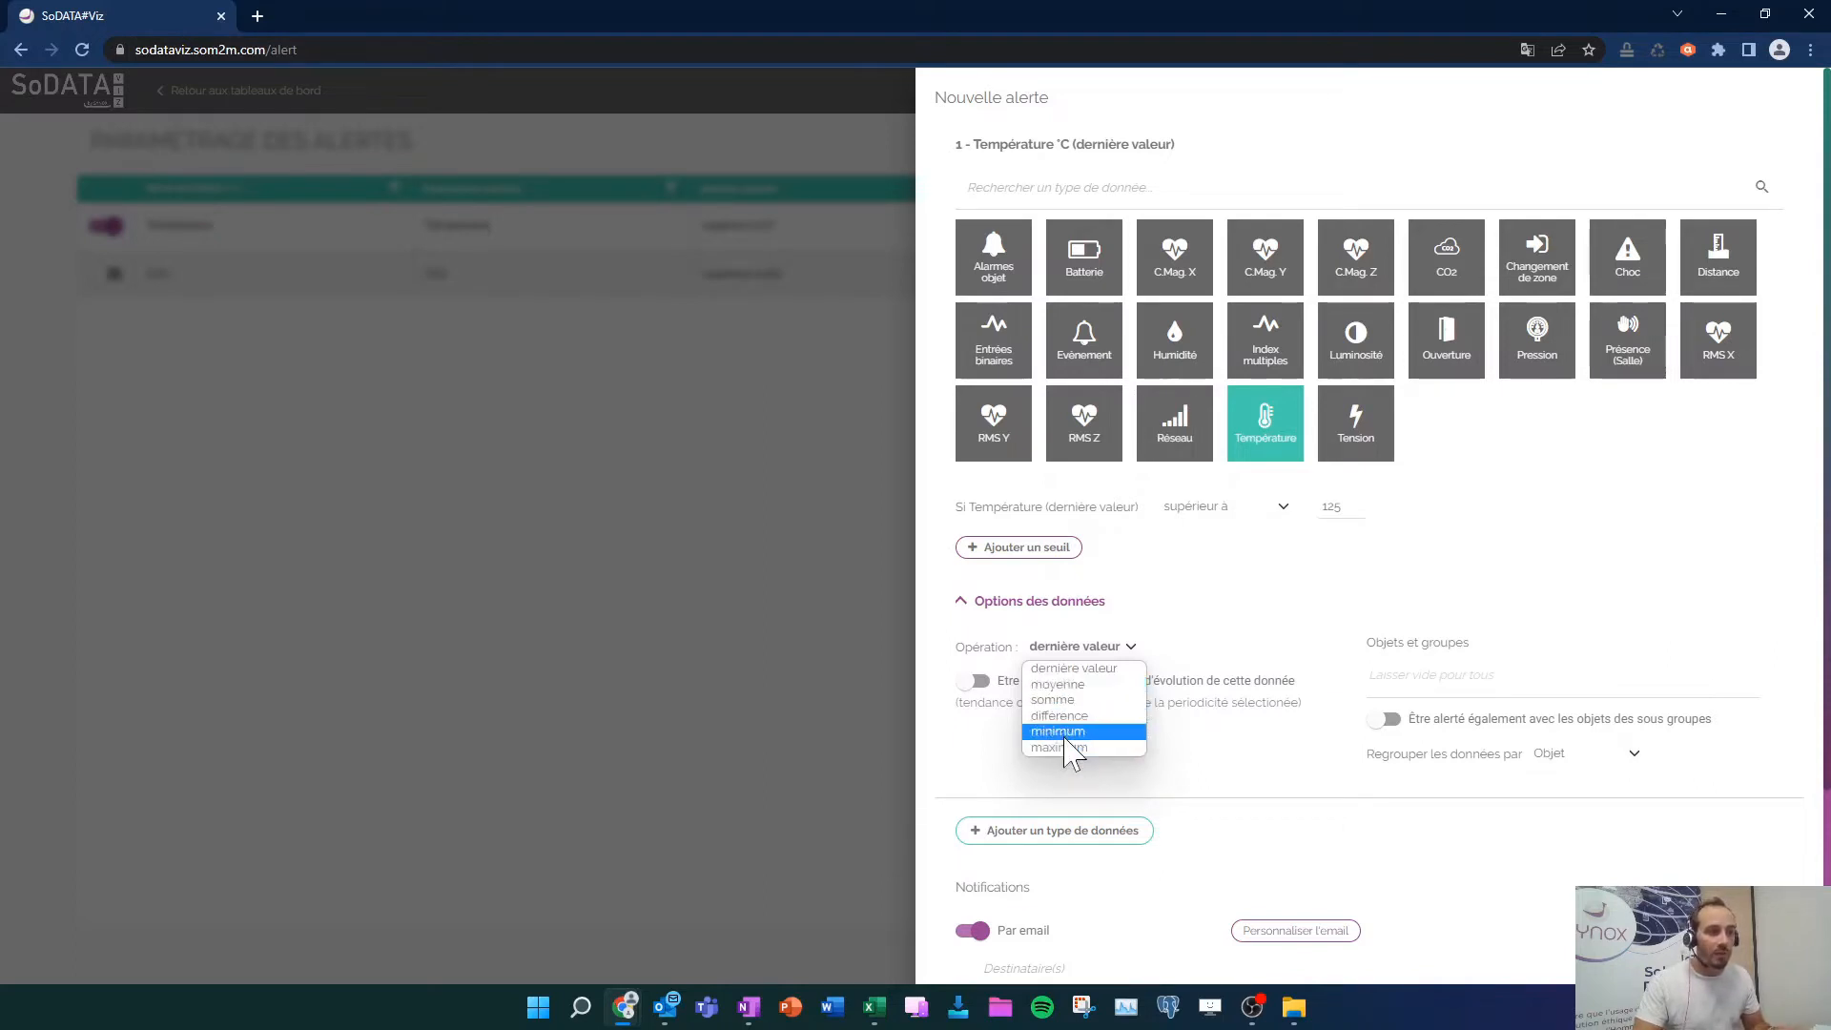
click(1066, 686)
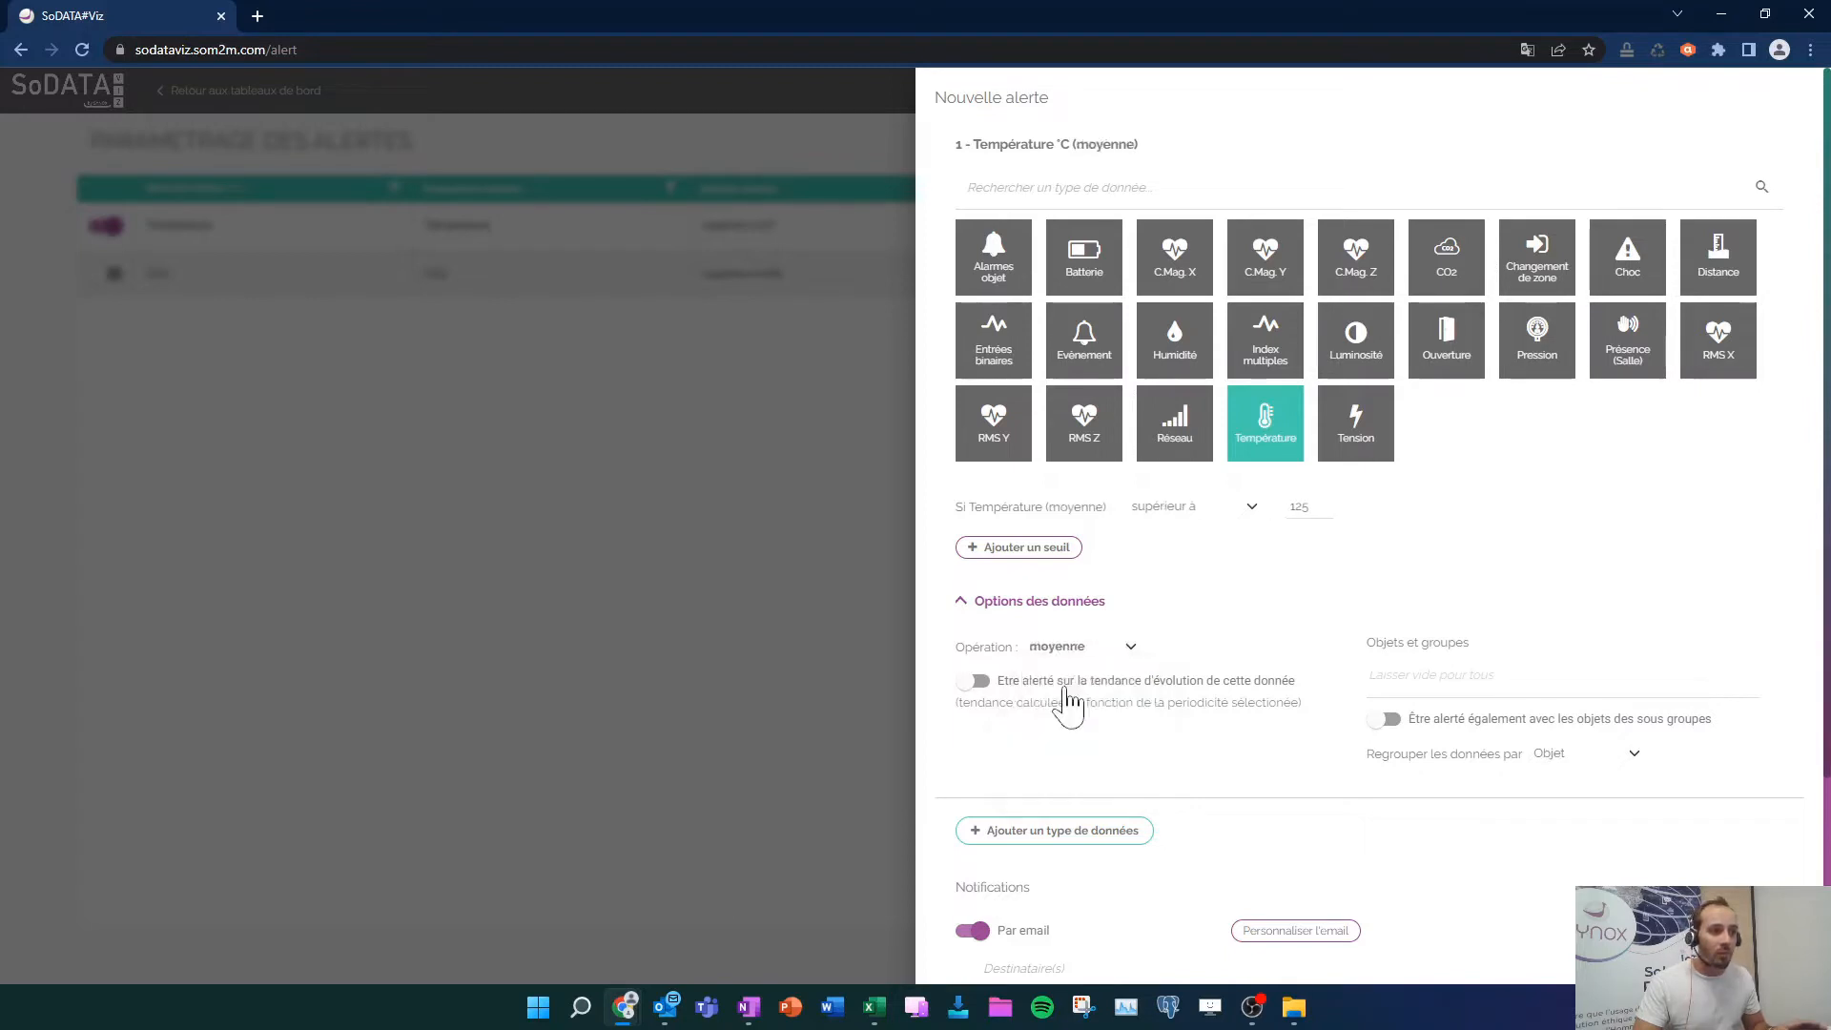
scroll(1070, 701, down, 3)
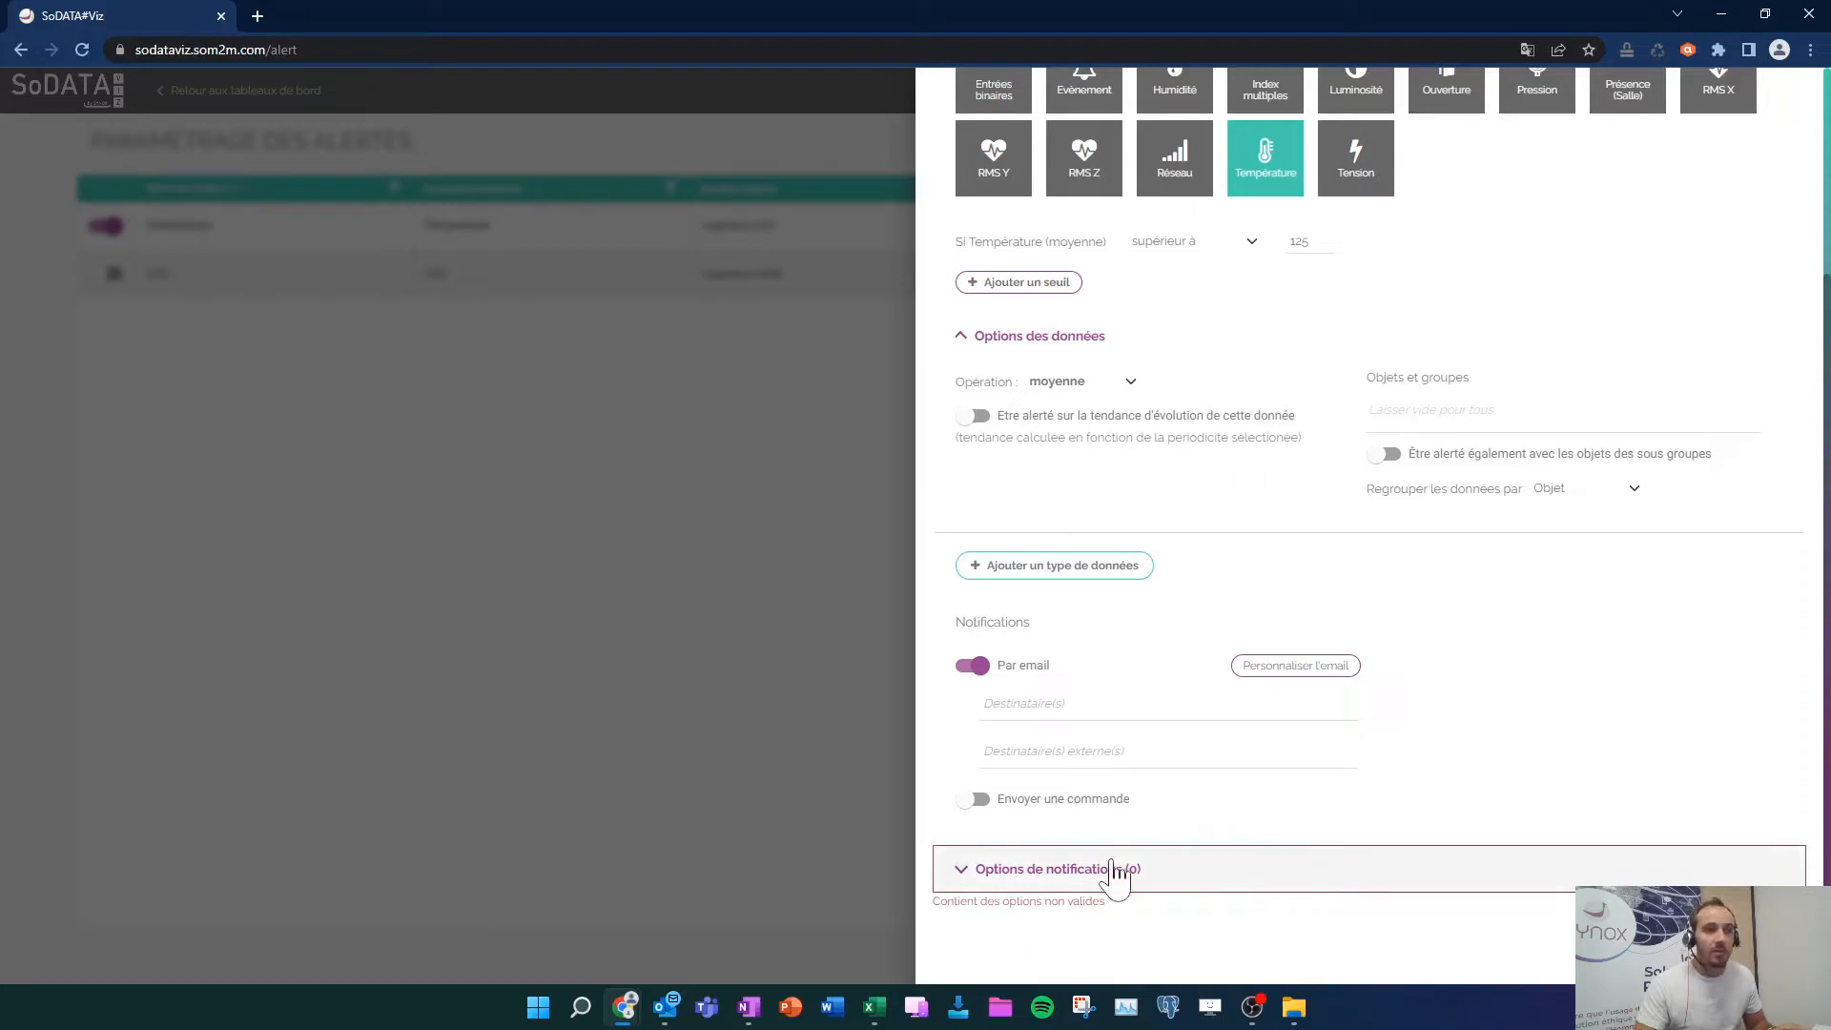
click(1014, 892)
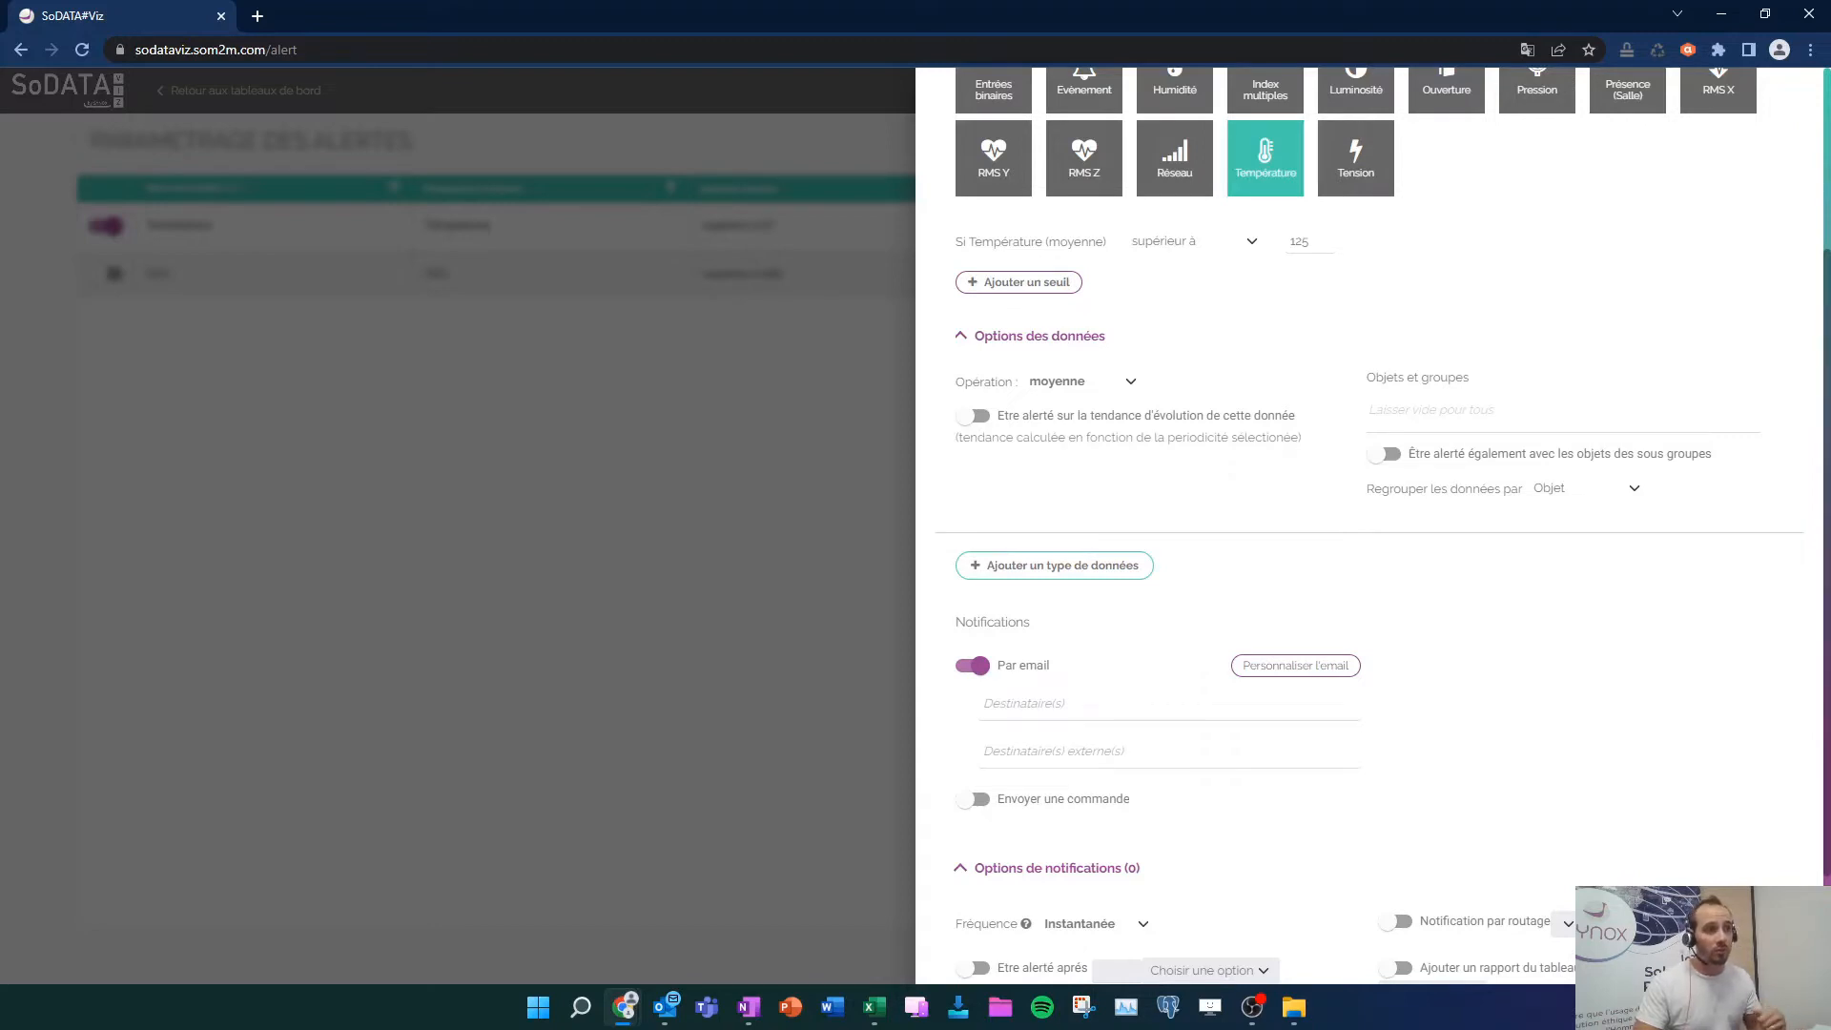
click(1074, 923)
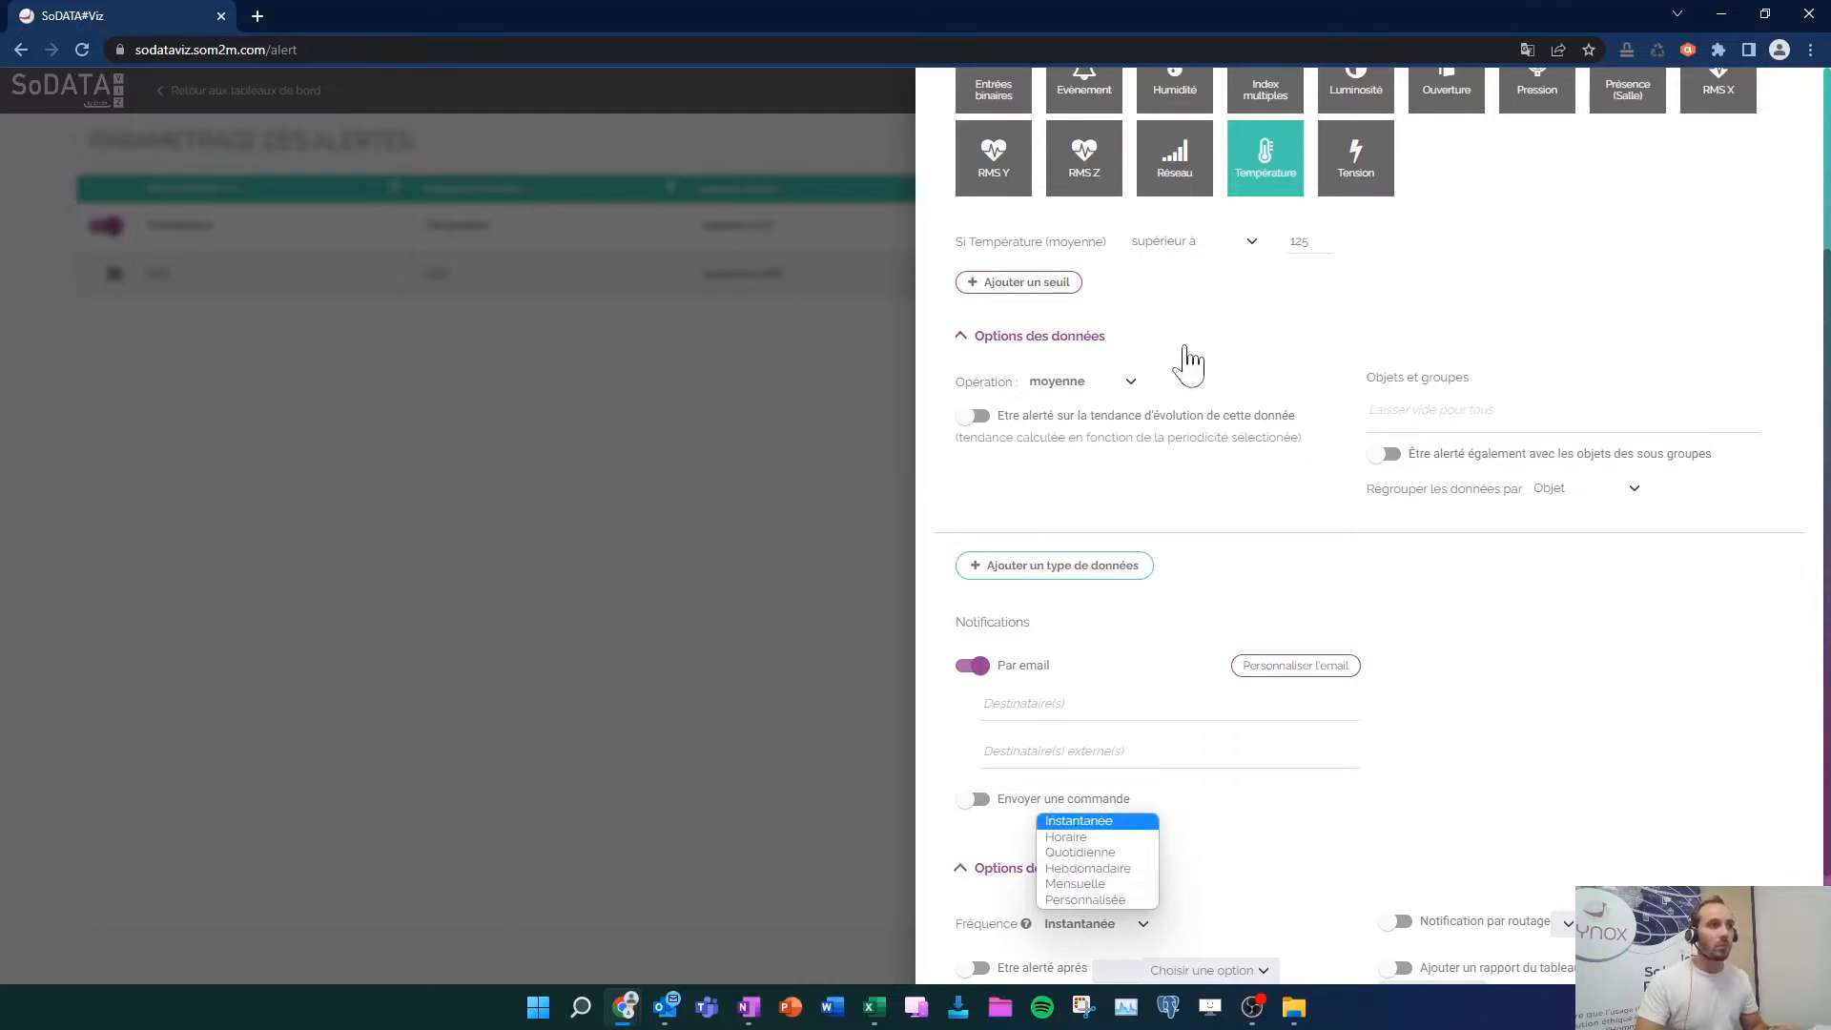
click(1075, 383)
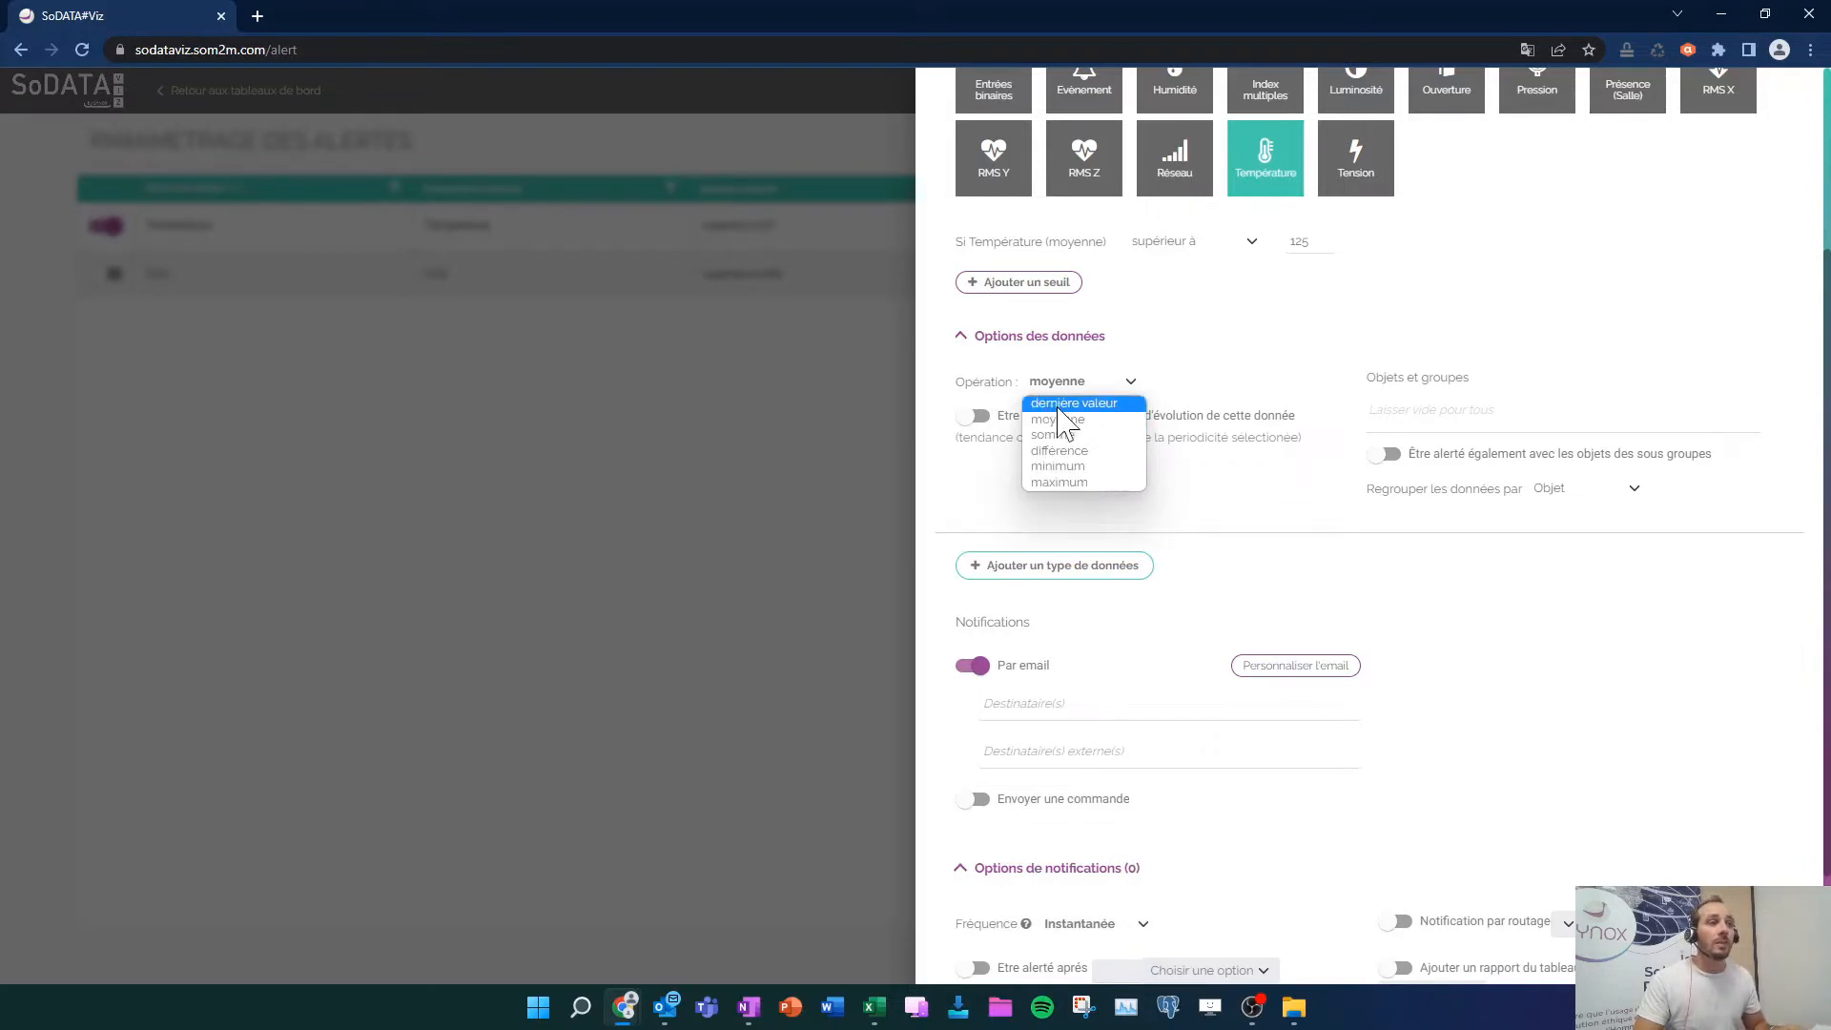
click(1068, 404)
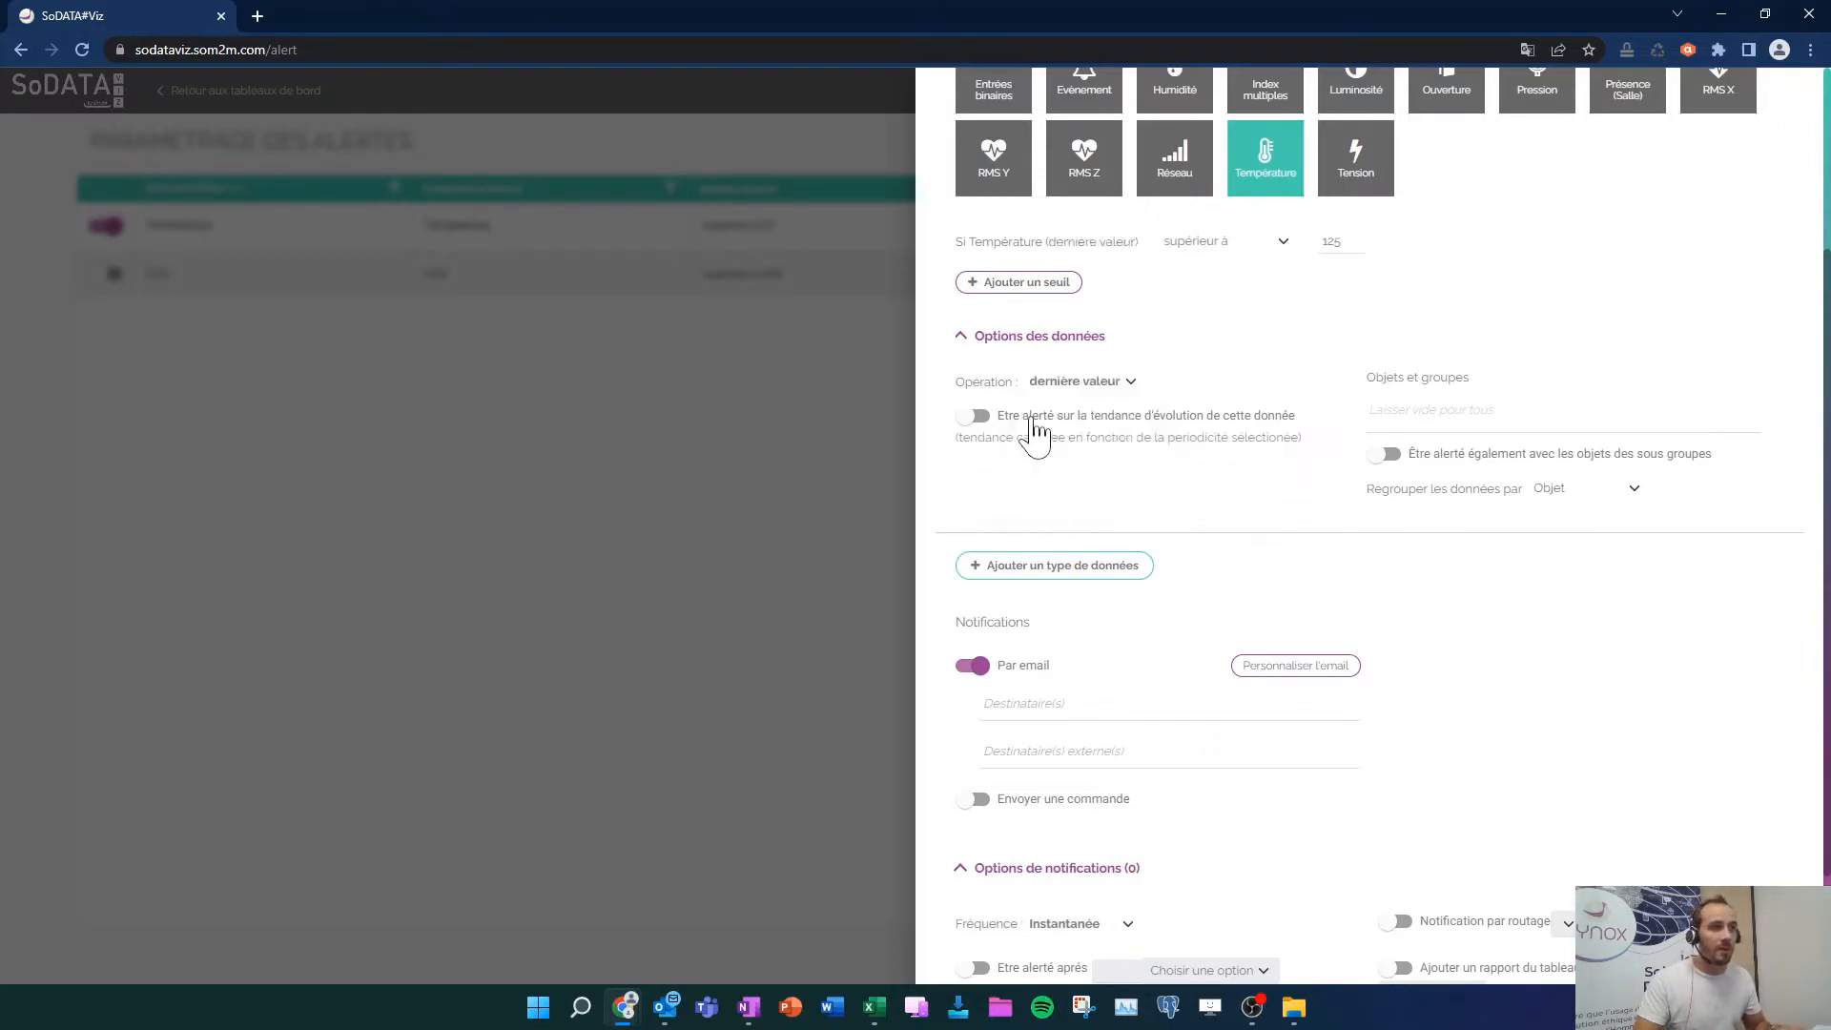
click(1037, 870)
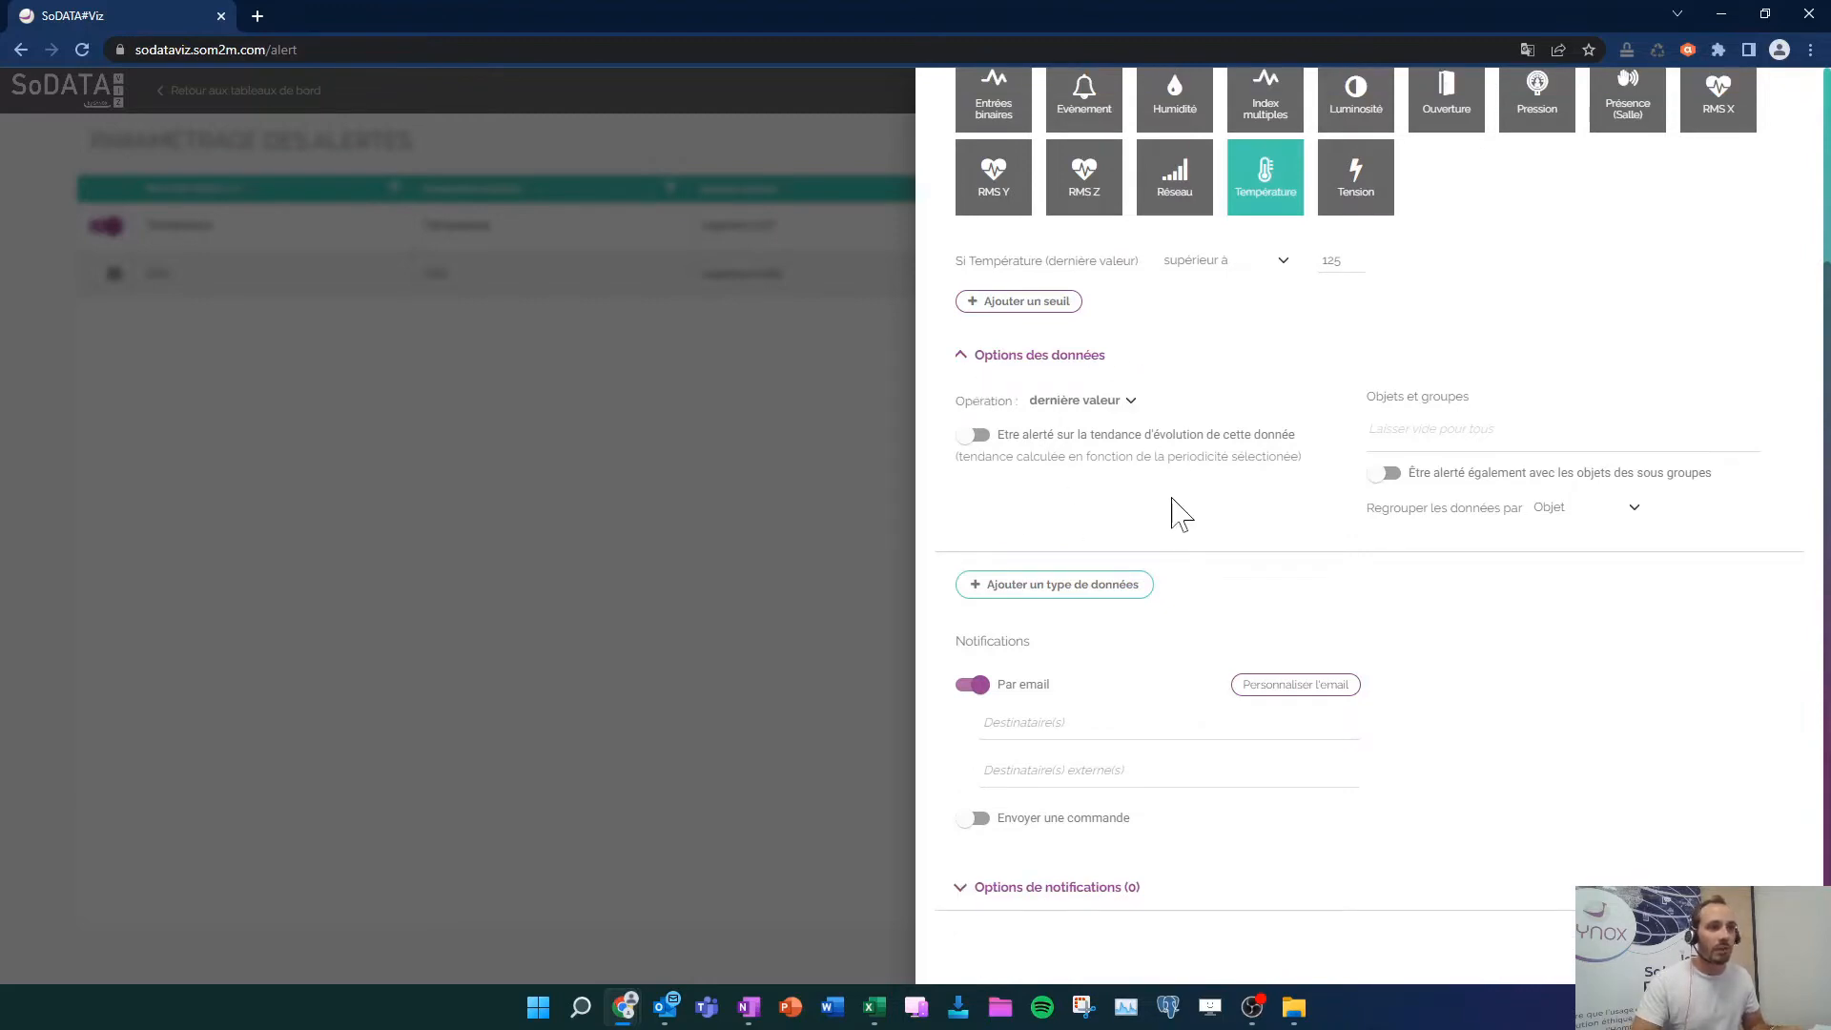
Restrict the temperature condition to the Extrudeur object
click(1430, 429)
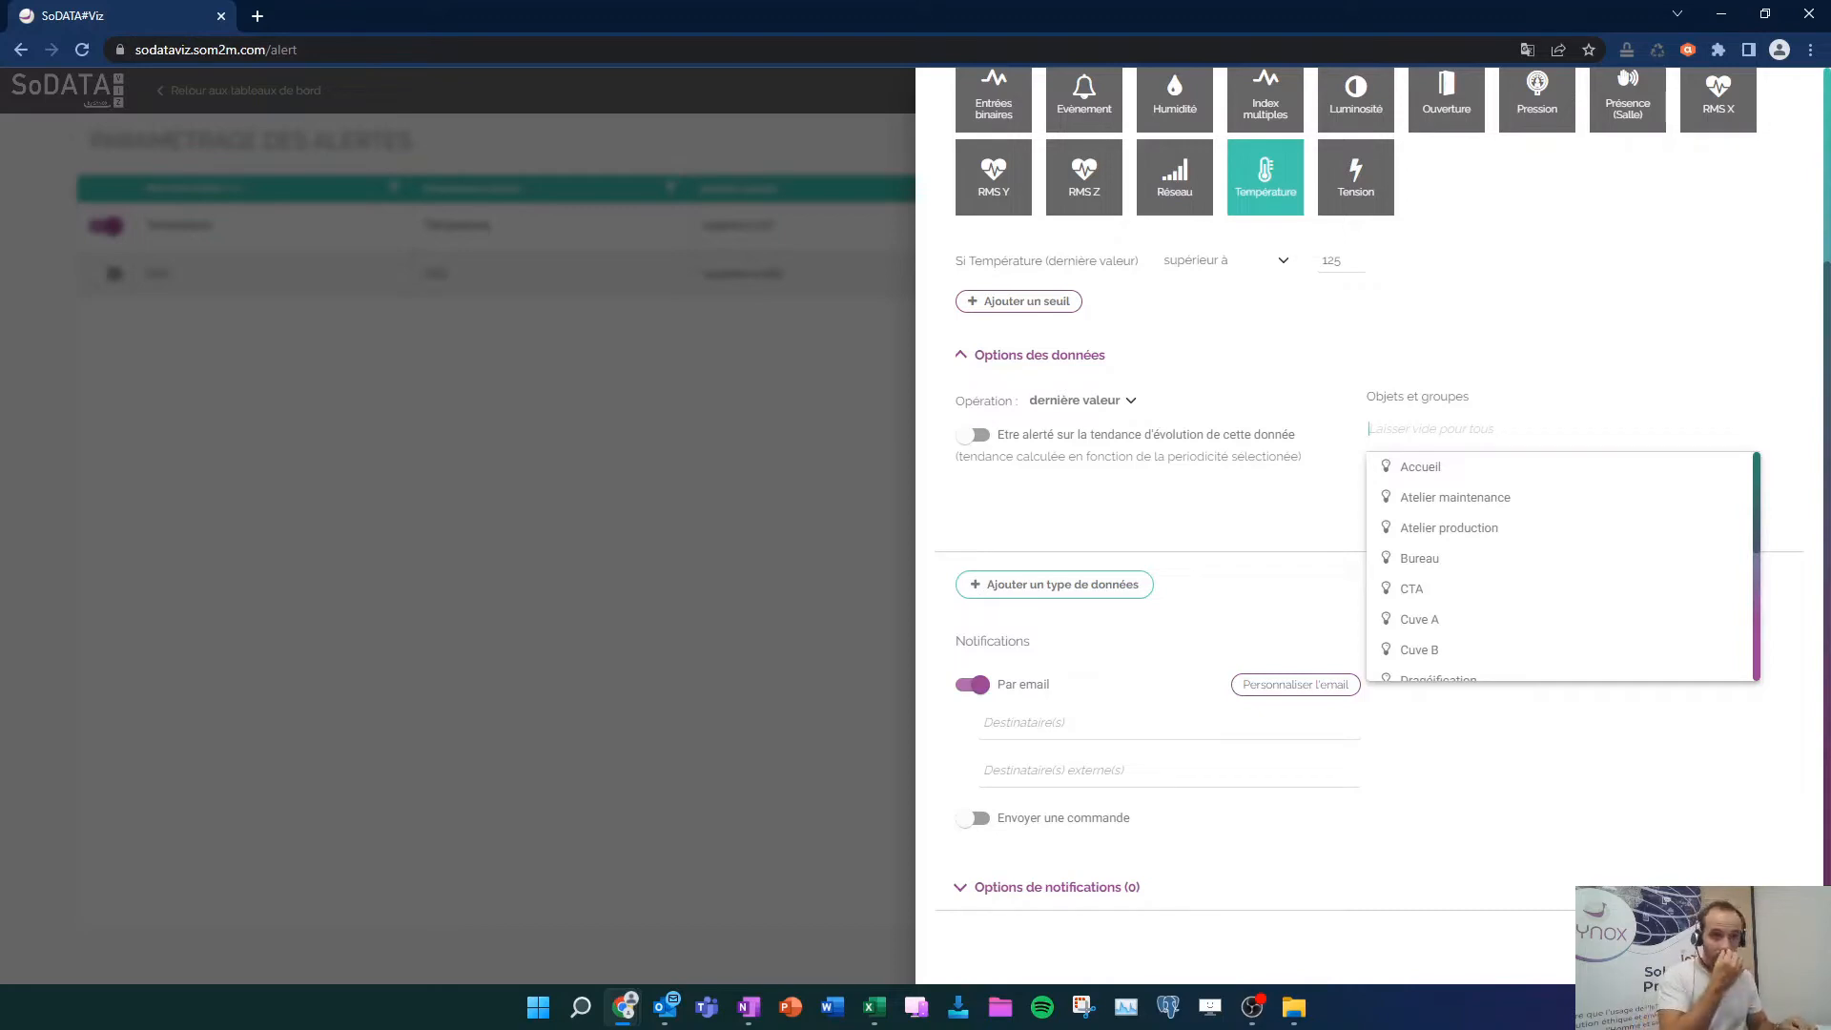
text(ext)
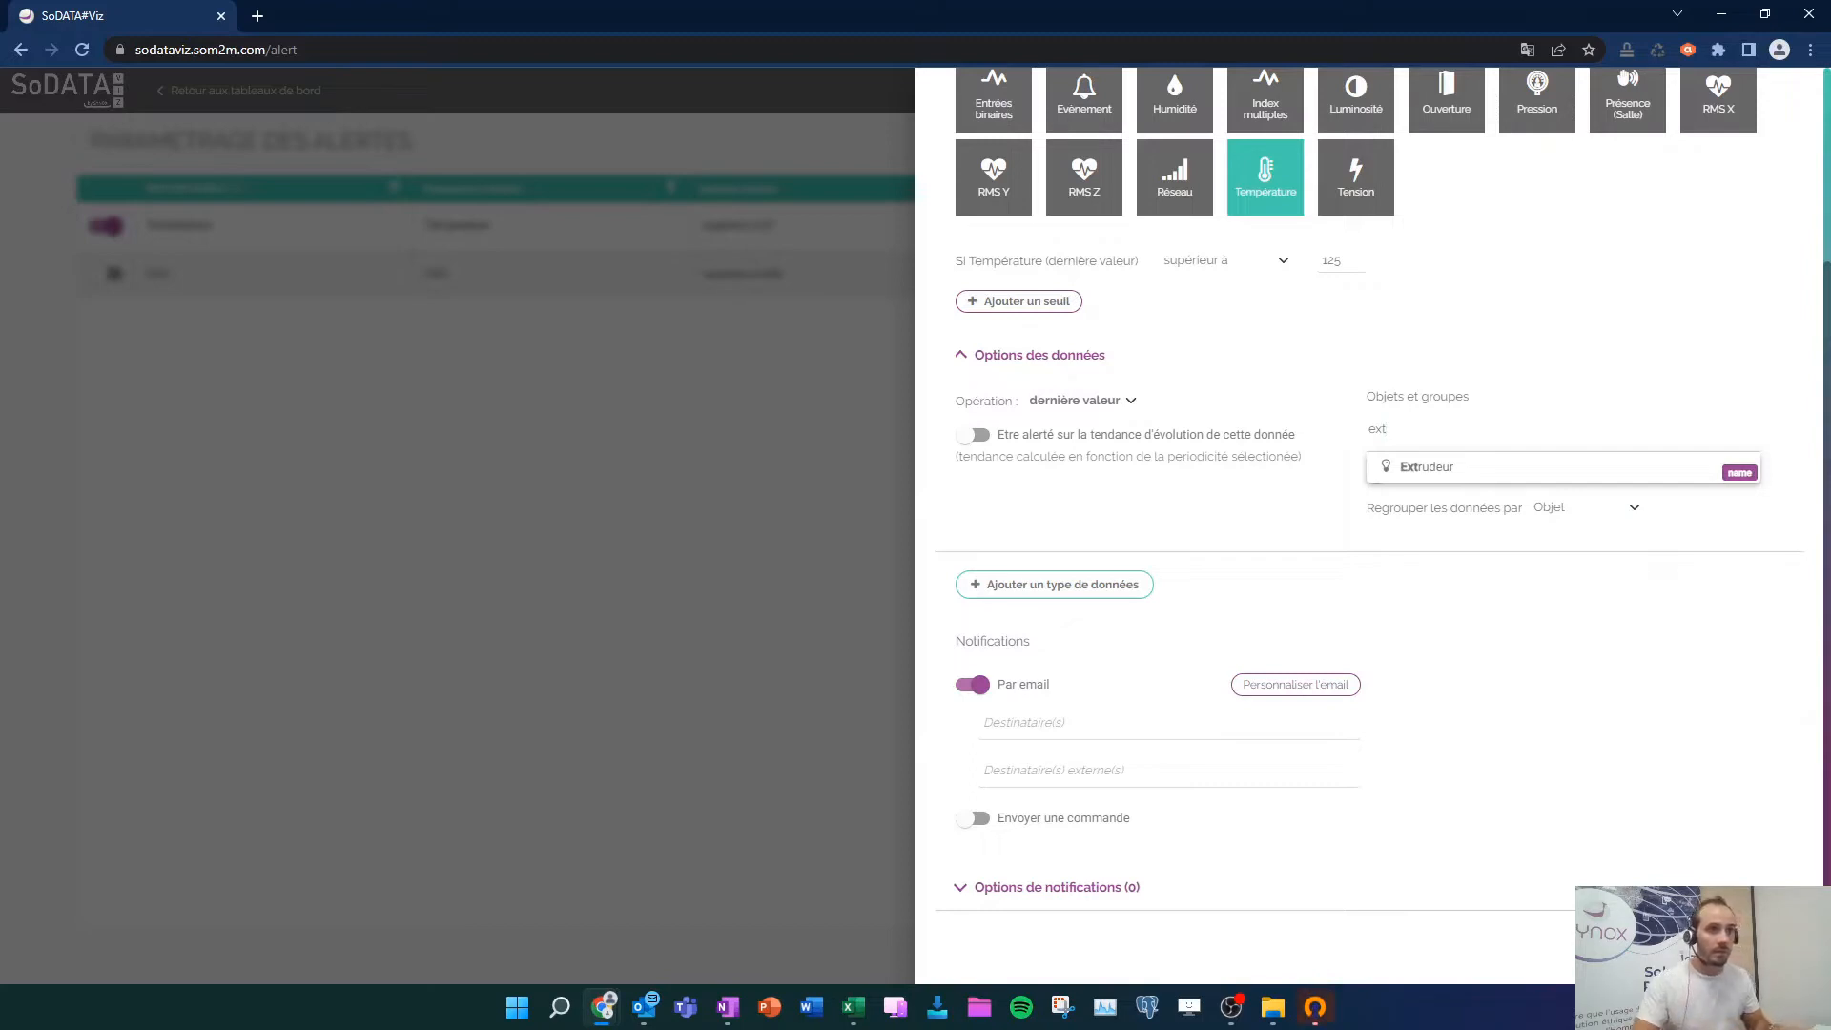
click(1432, 467)
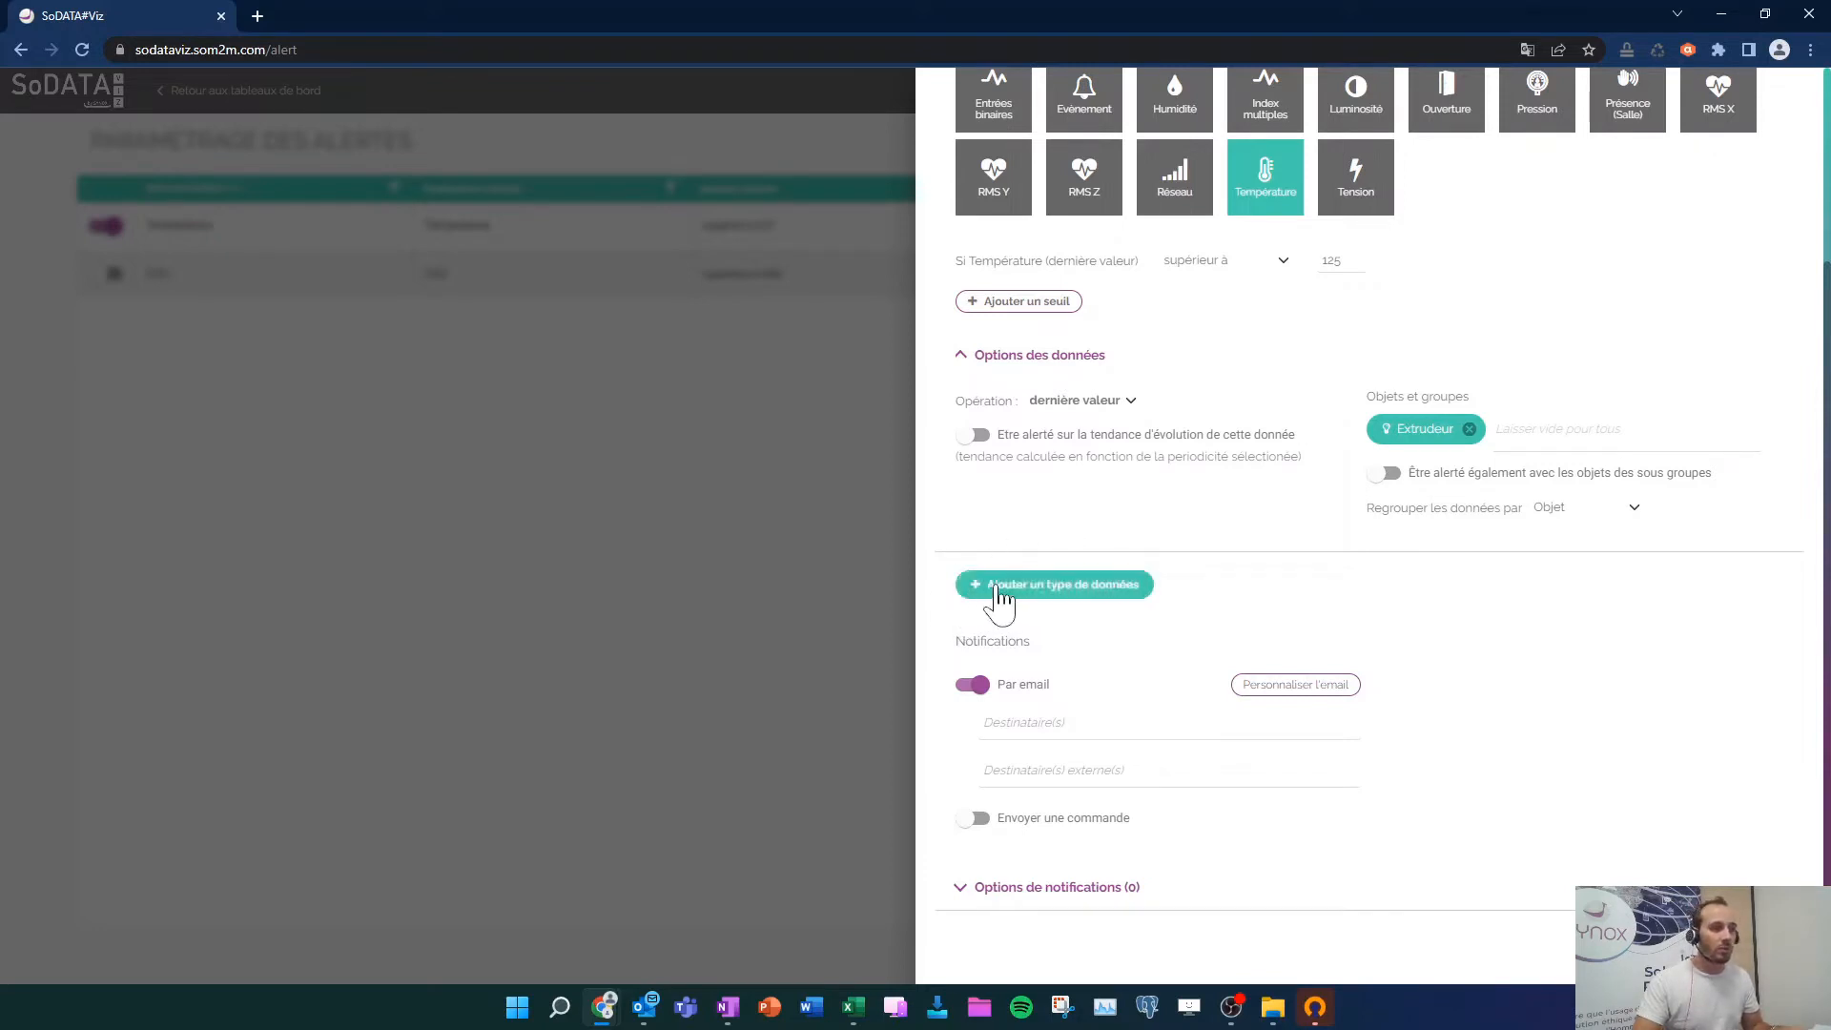
Add a second condition for Pression supérieur à 3000, restricted to the Extrudeur object
click(1036, 596)
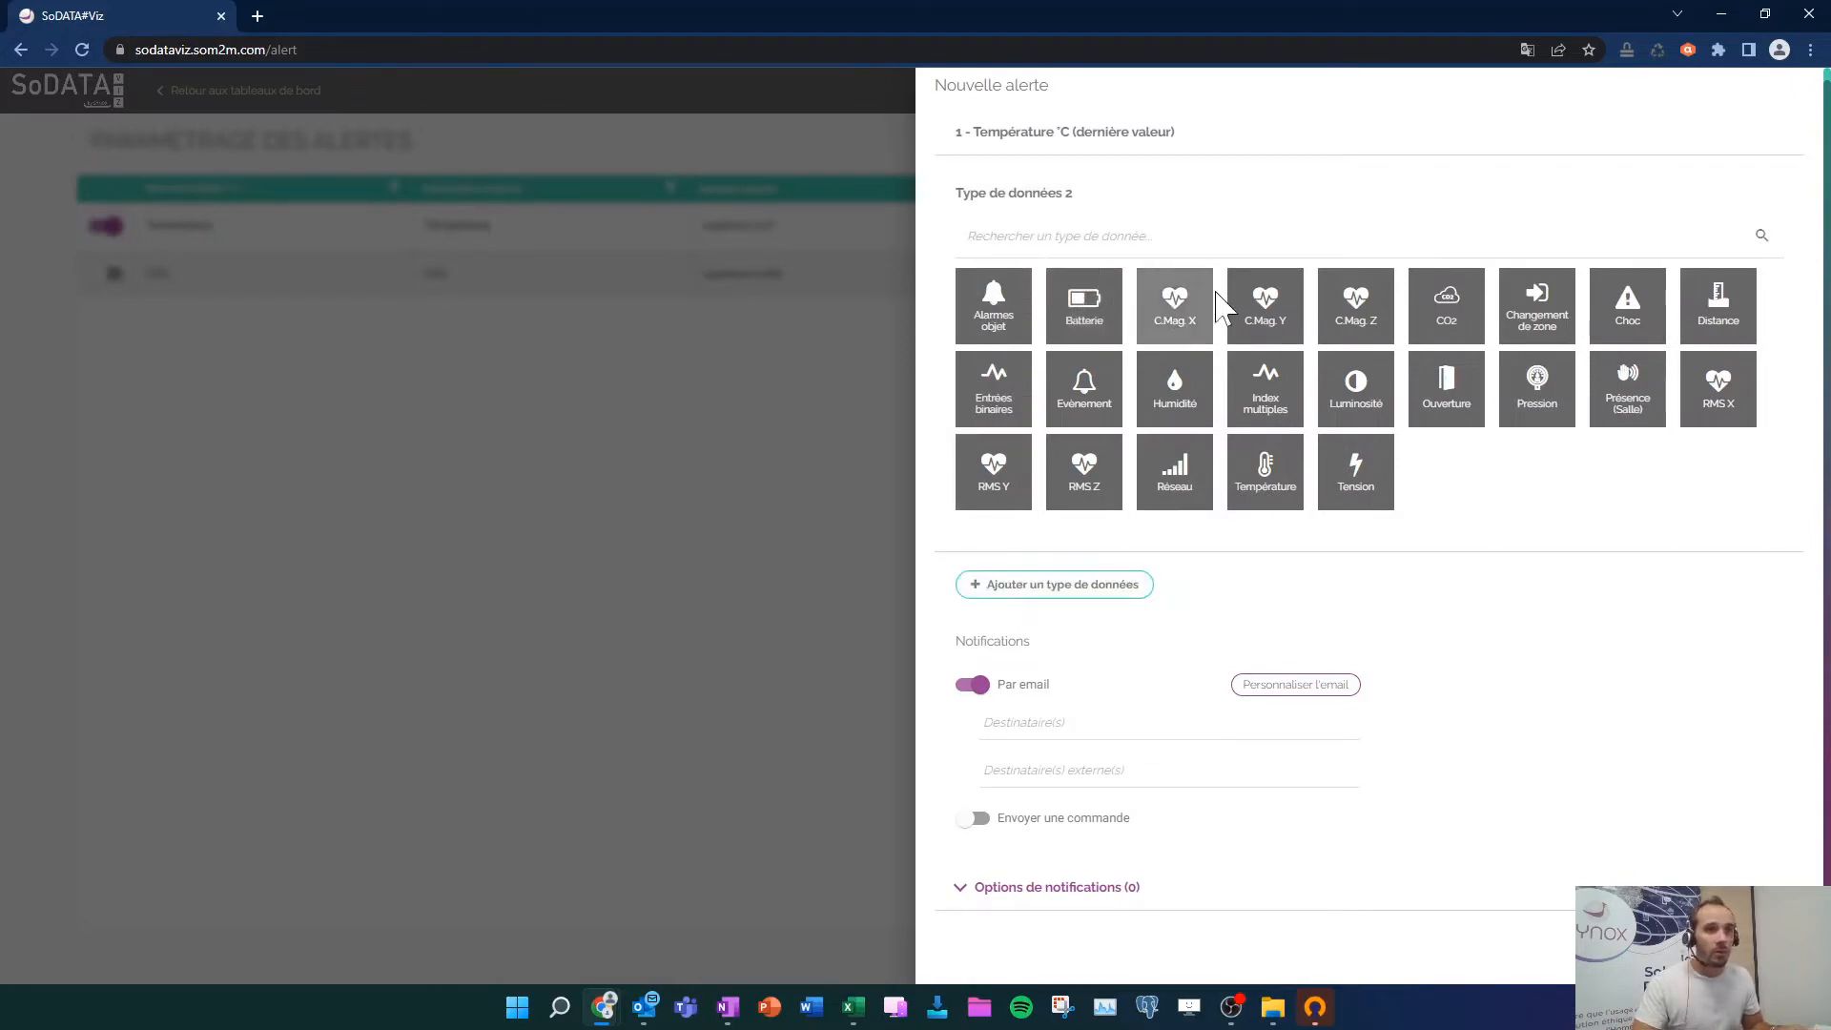
click(1536, 396)
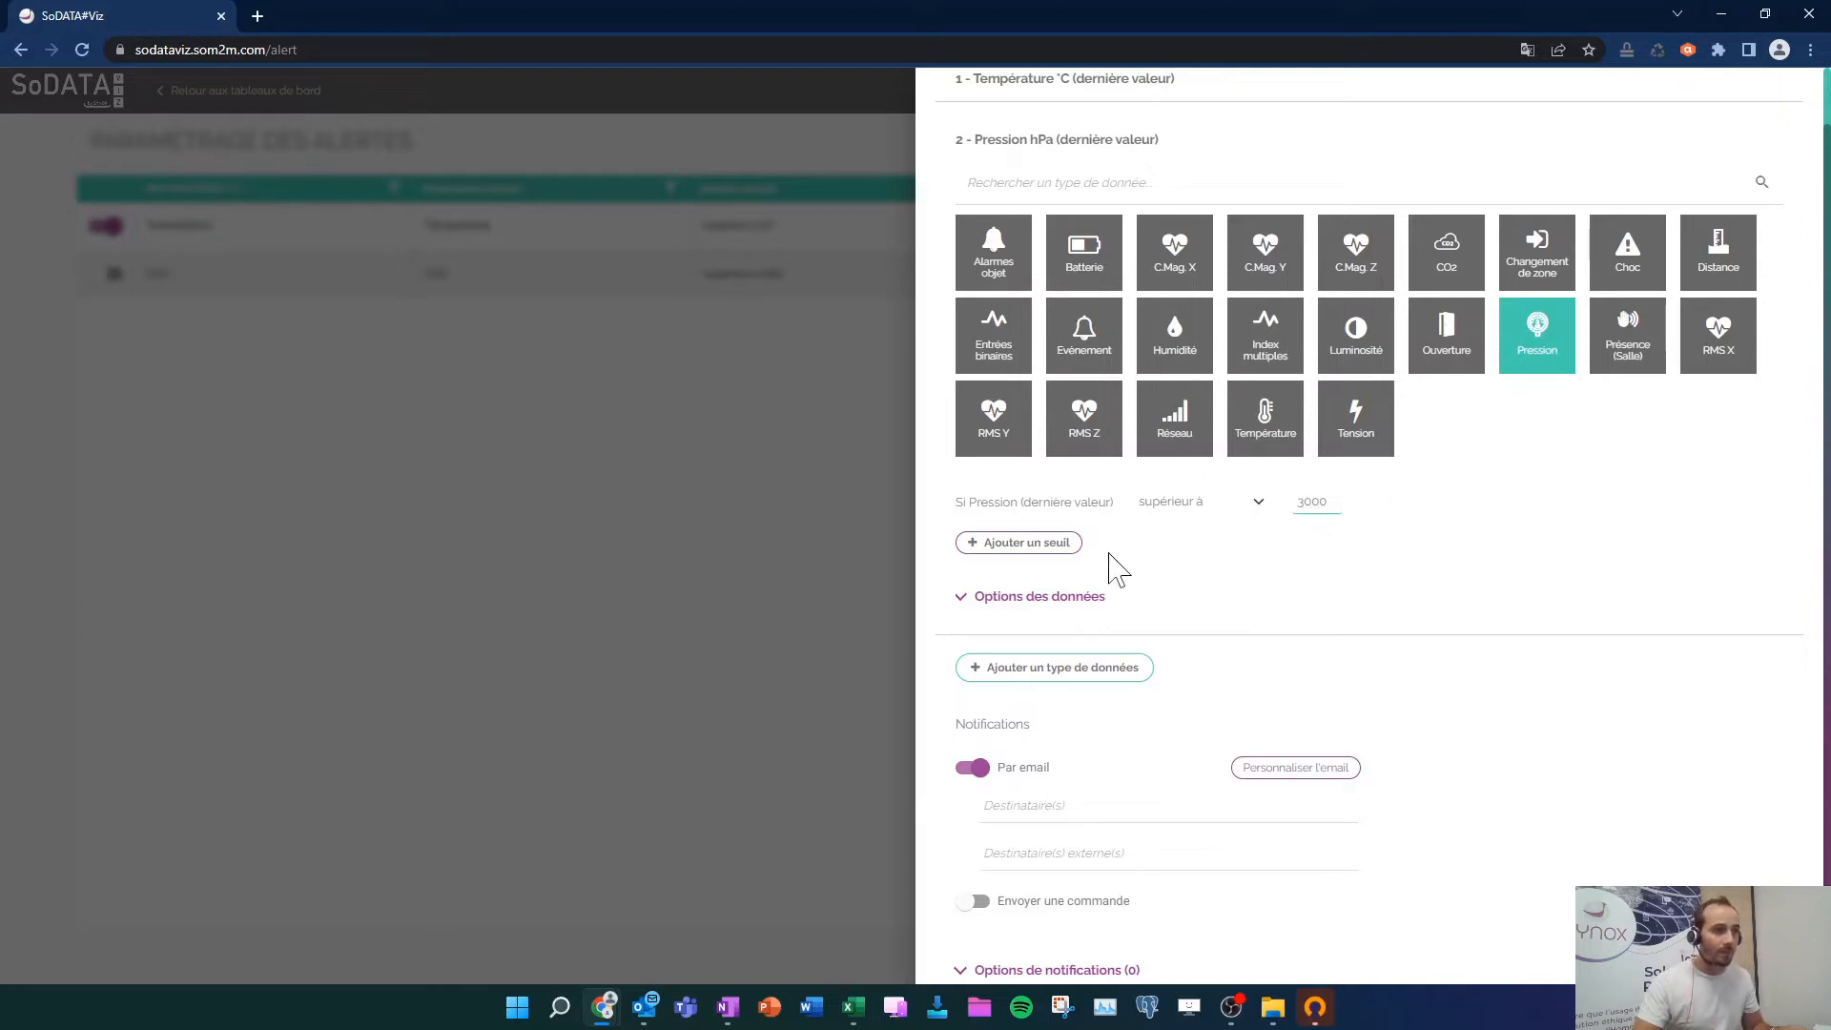
click(1010, 610)
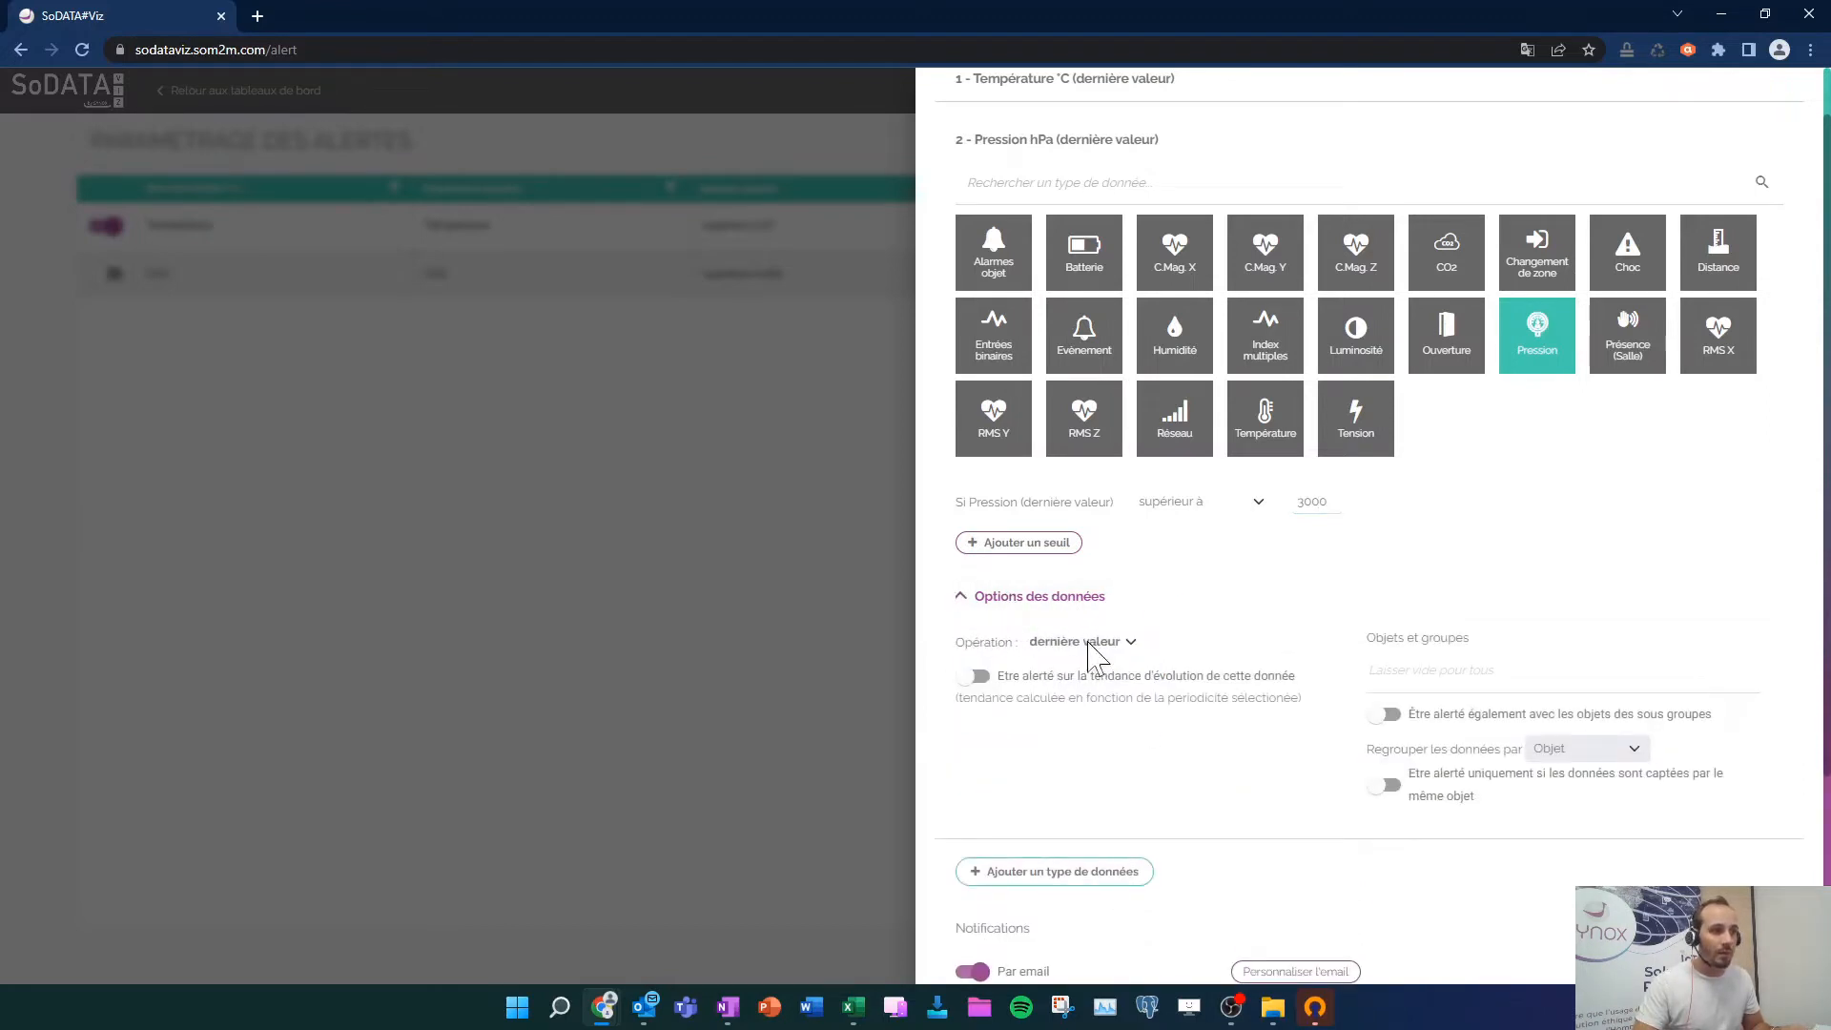
click(1431, 669)
text(ex)
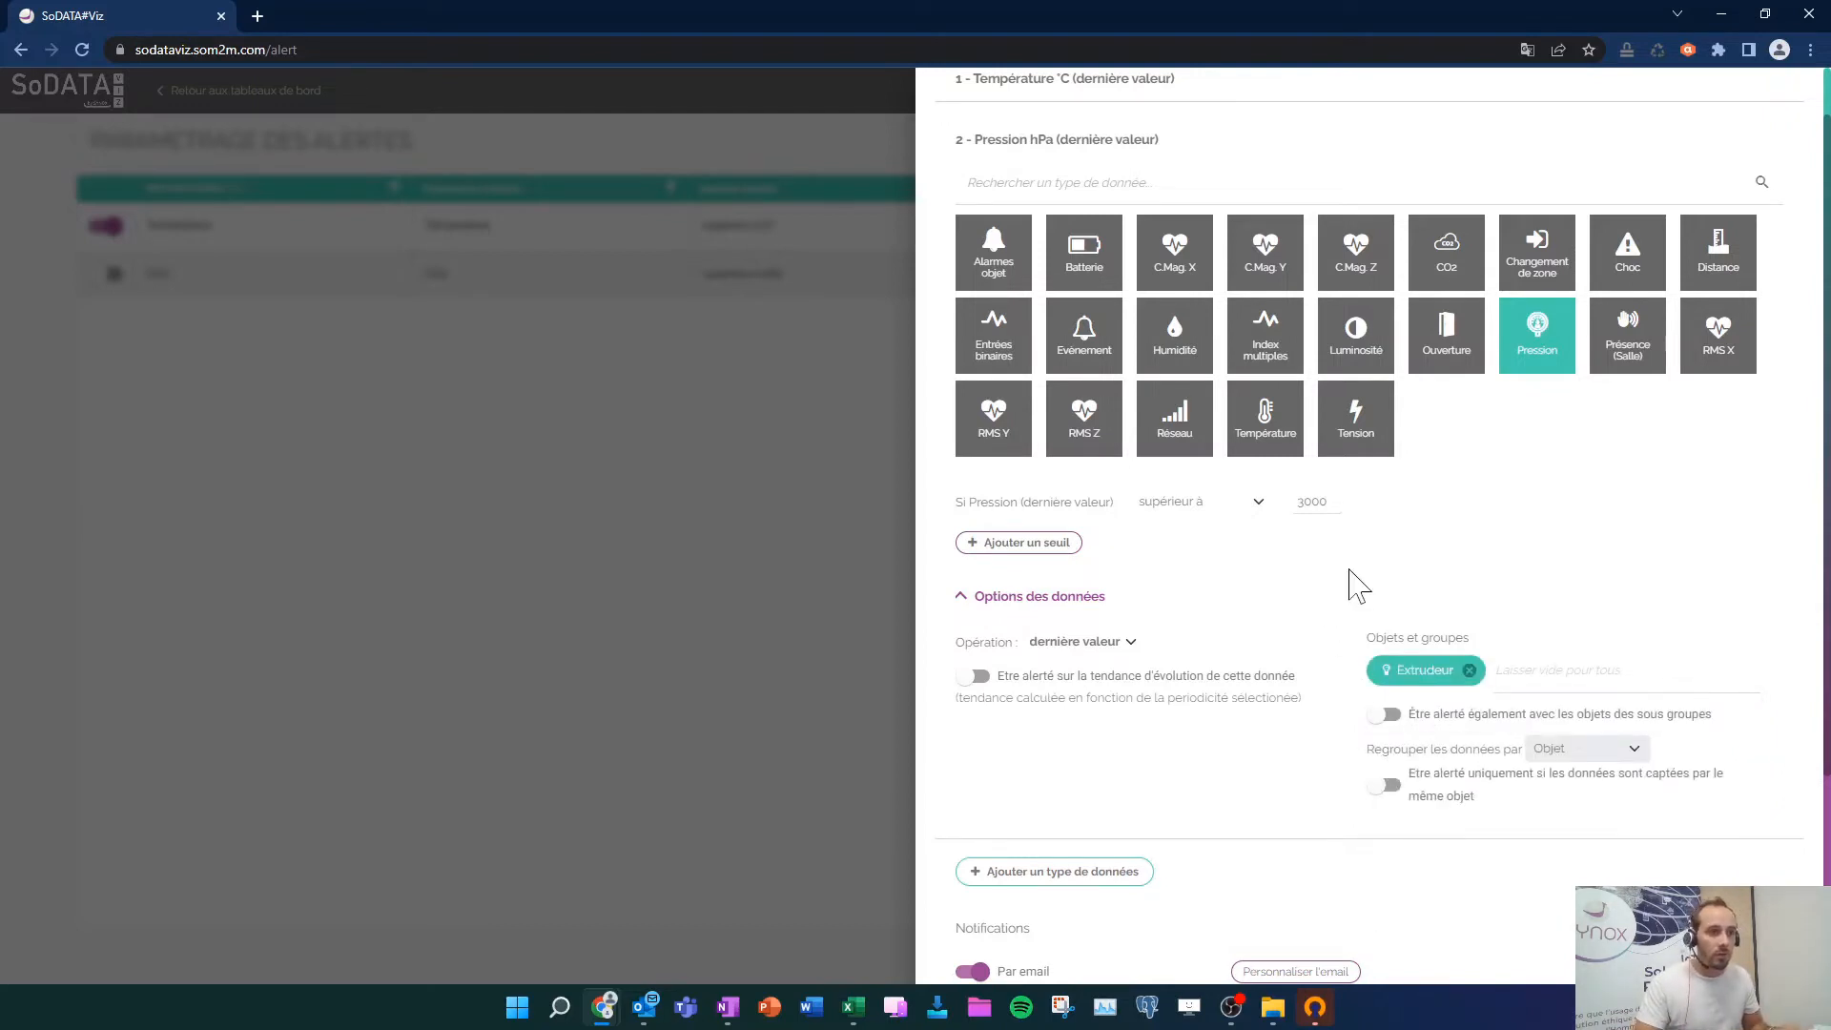
Add the platform user as a recipient of the alert's email notification, leaving the external recipients empty
scroll(1349, 585, down, 3)
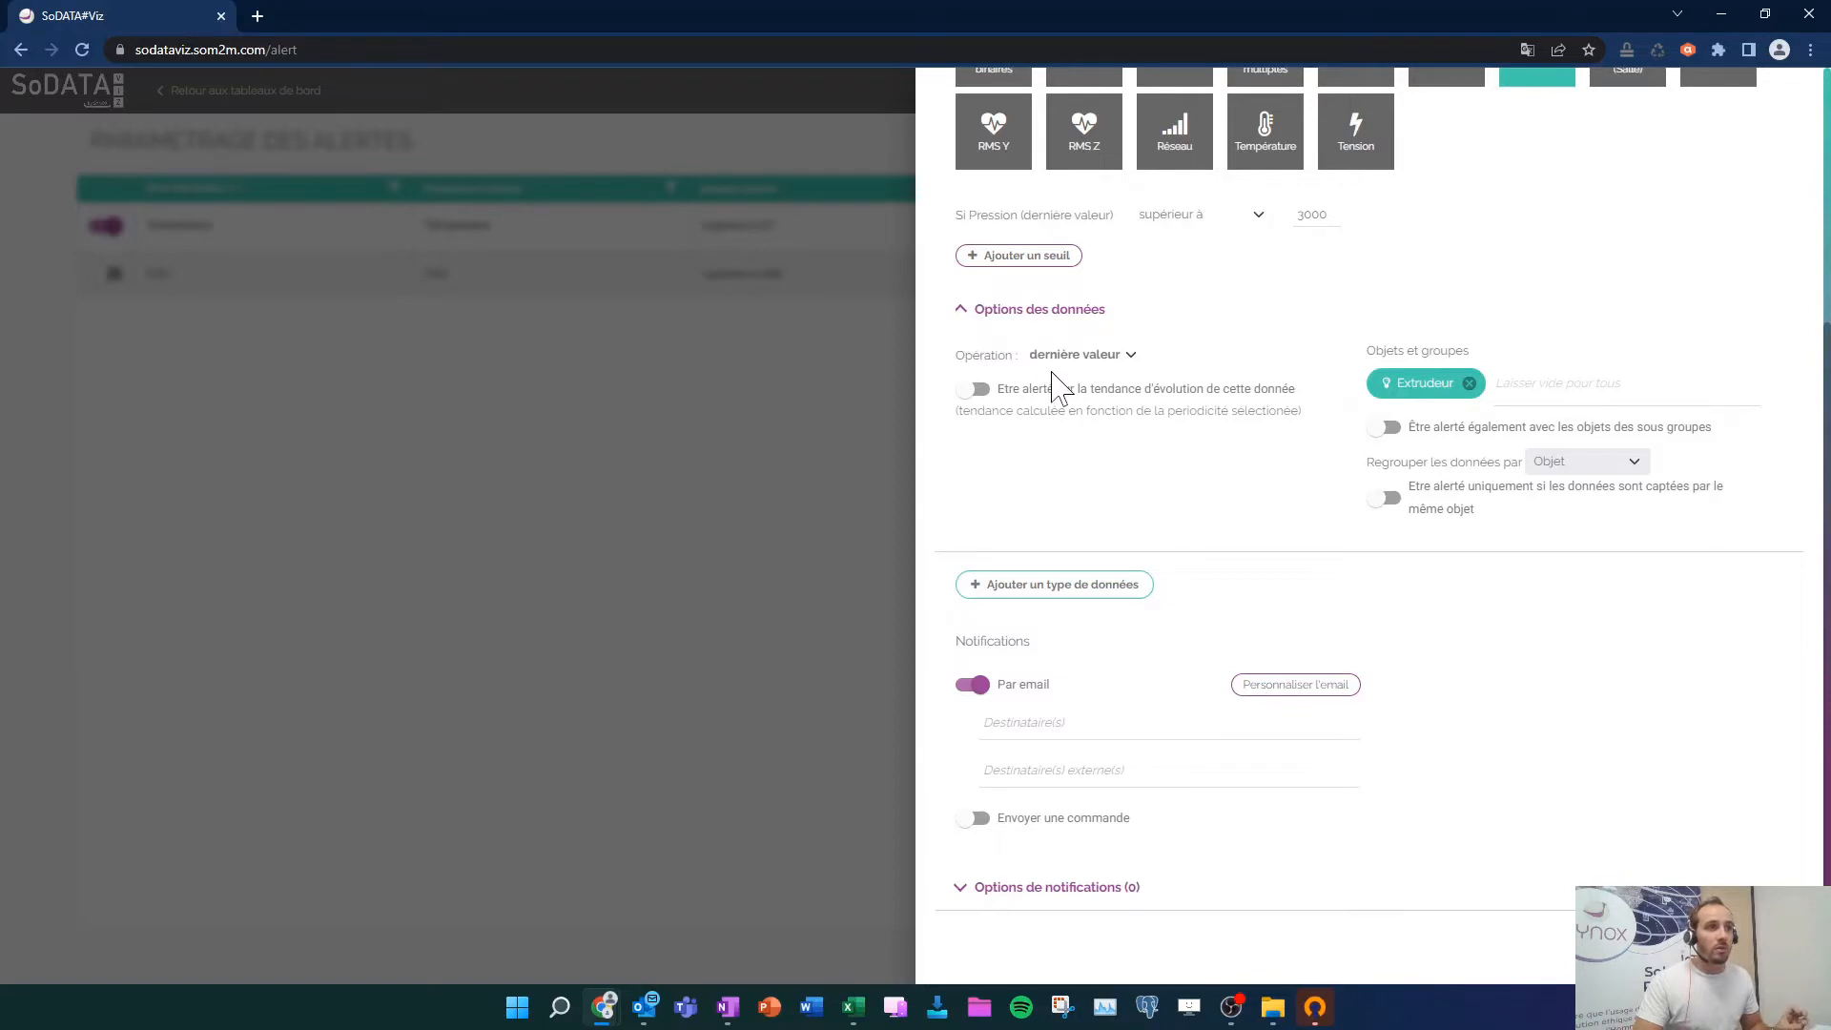
scroll(1109, 451, up, 4)
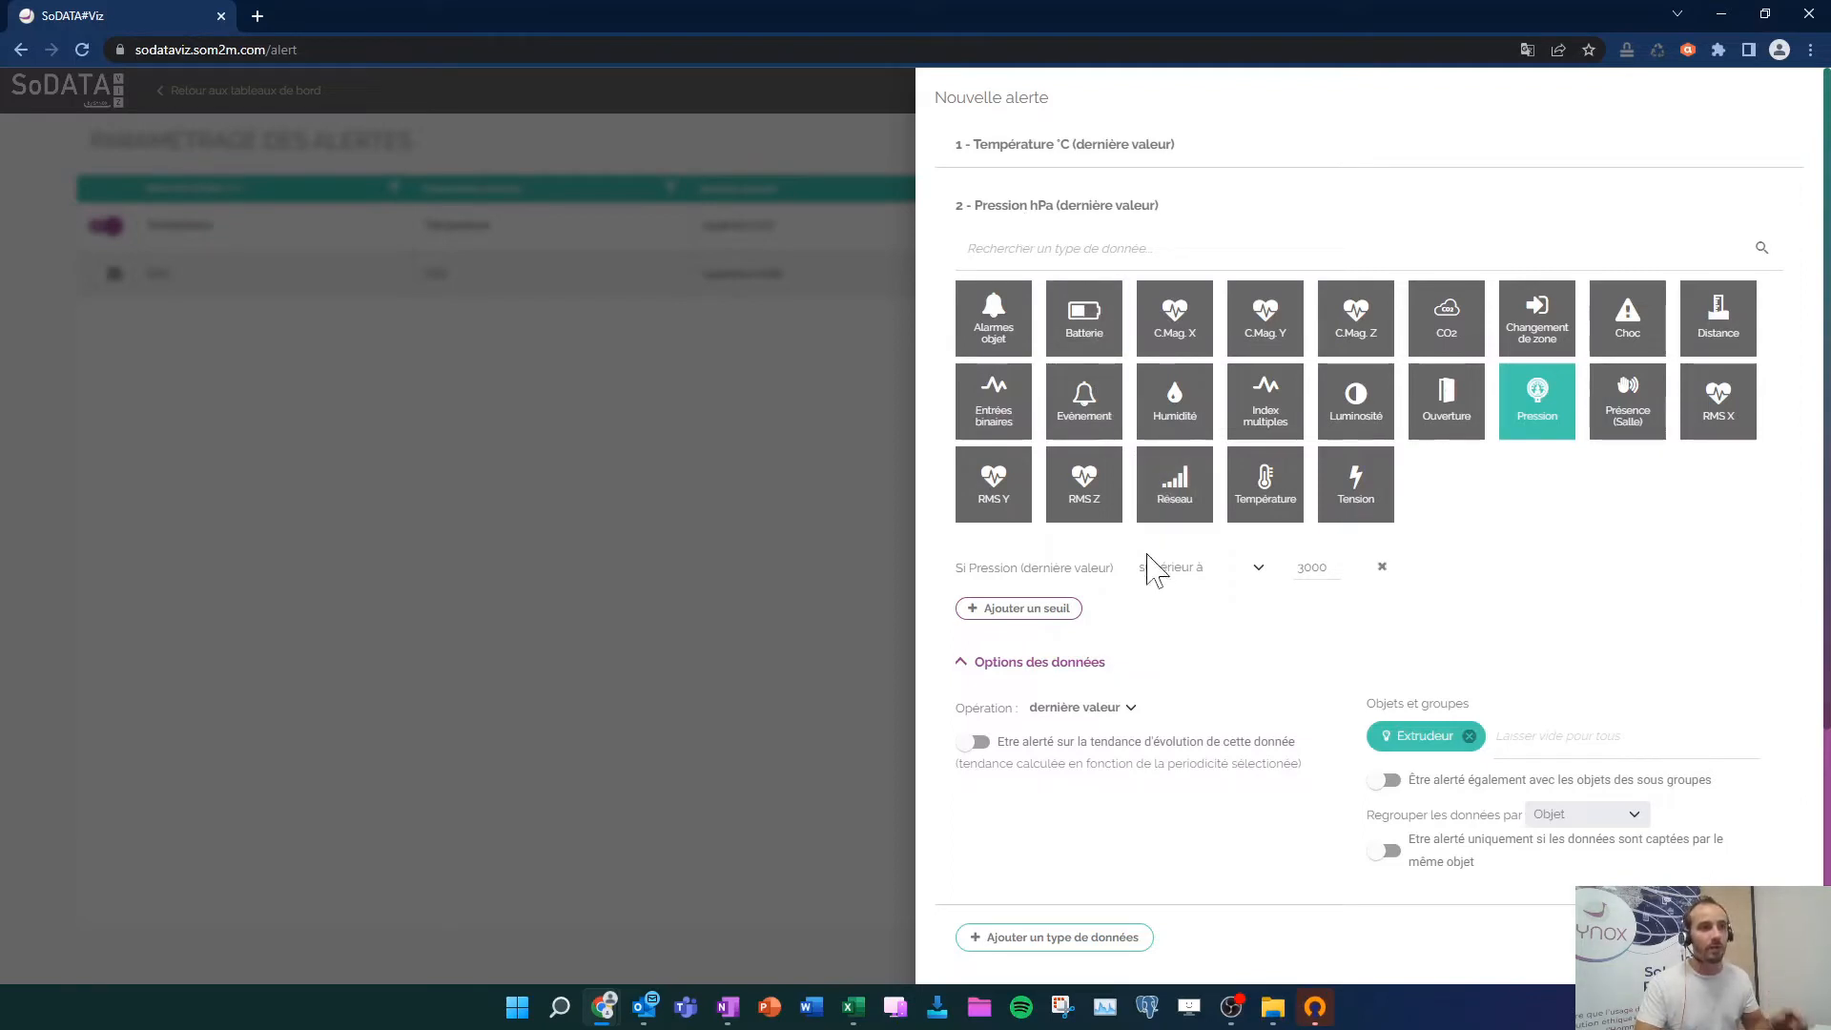
scroll(1181, 618, down, 1)
scroll(1181, 618, down, 3)
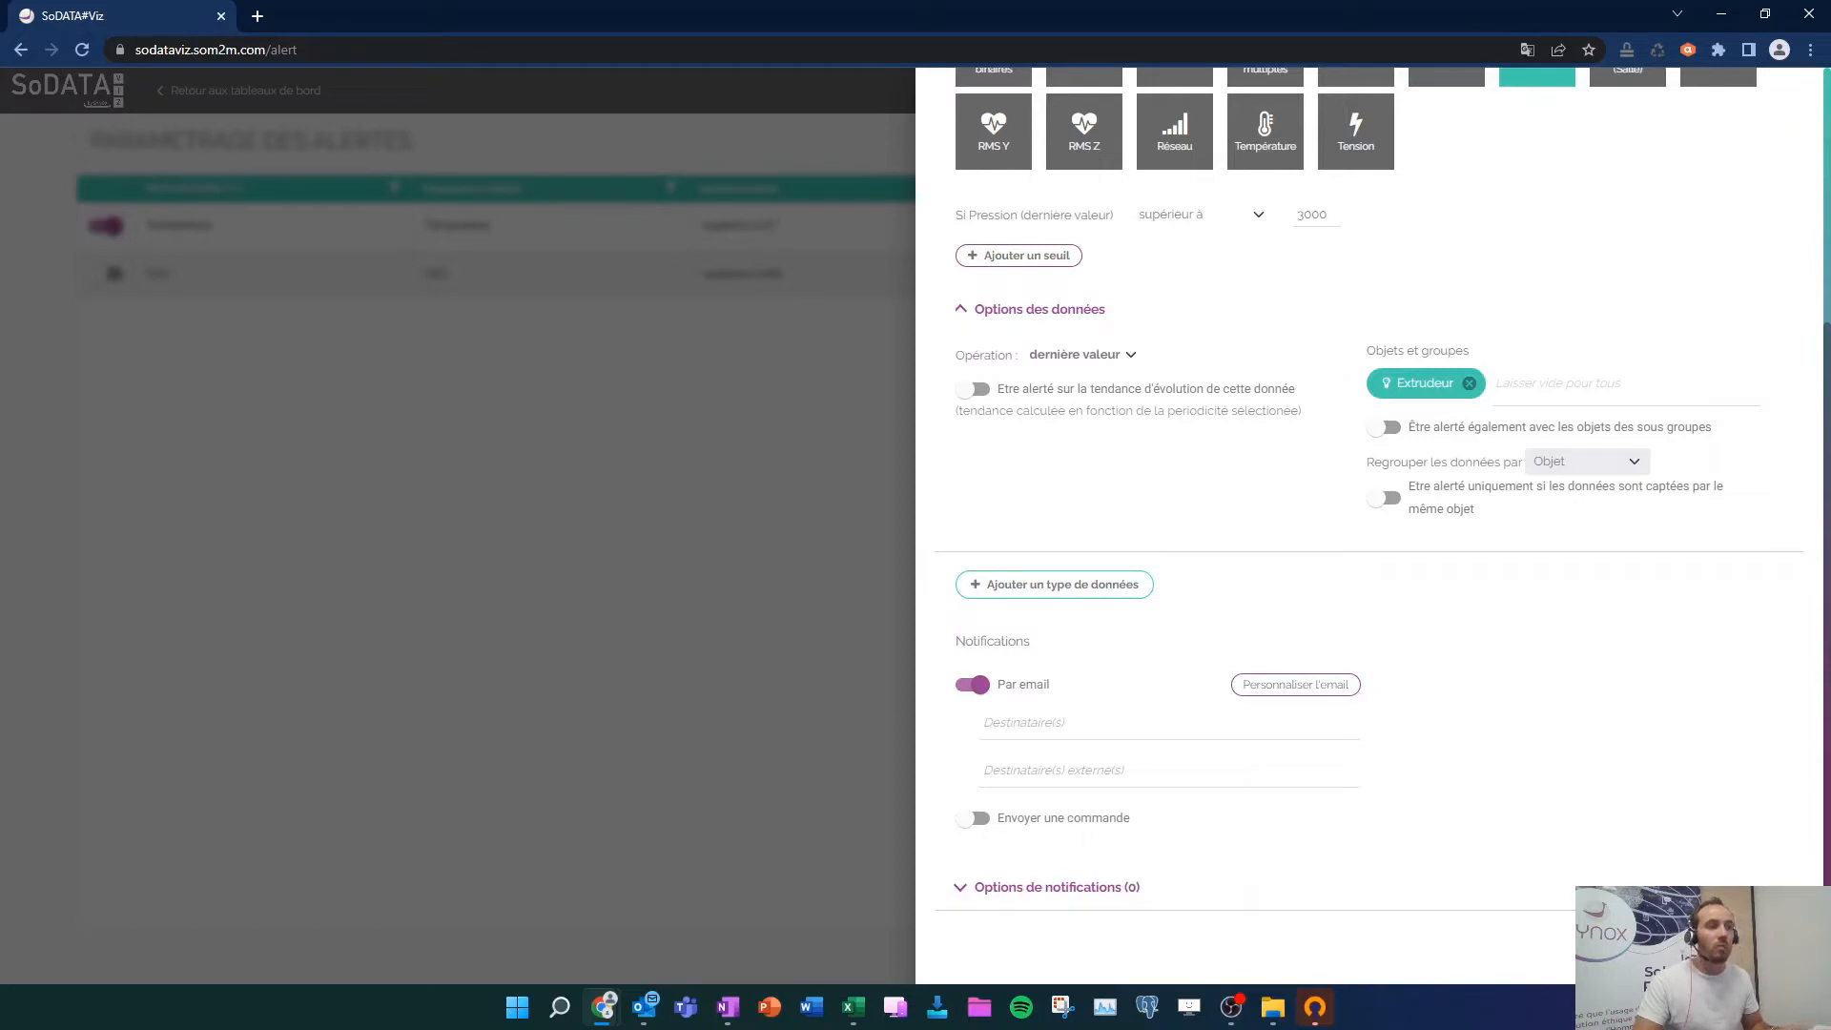
click(1011, 722)
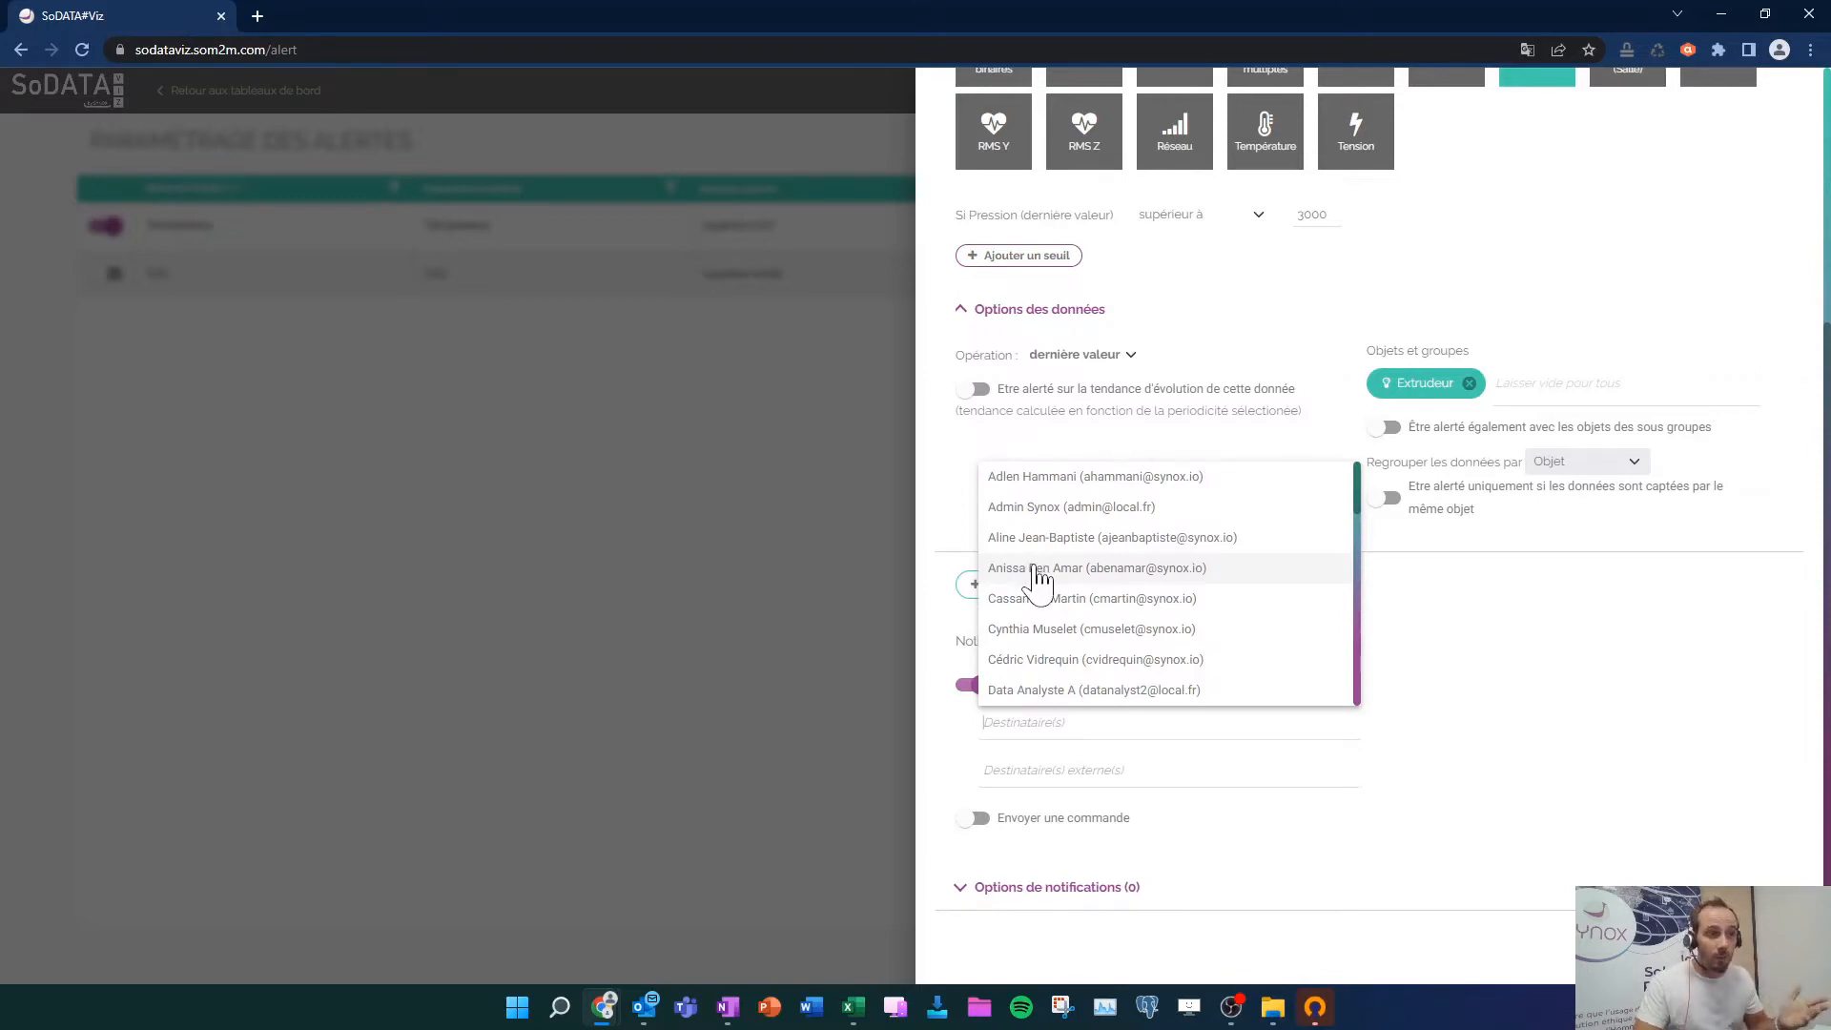
text(tm)
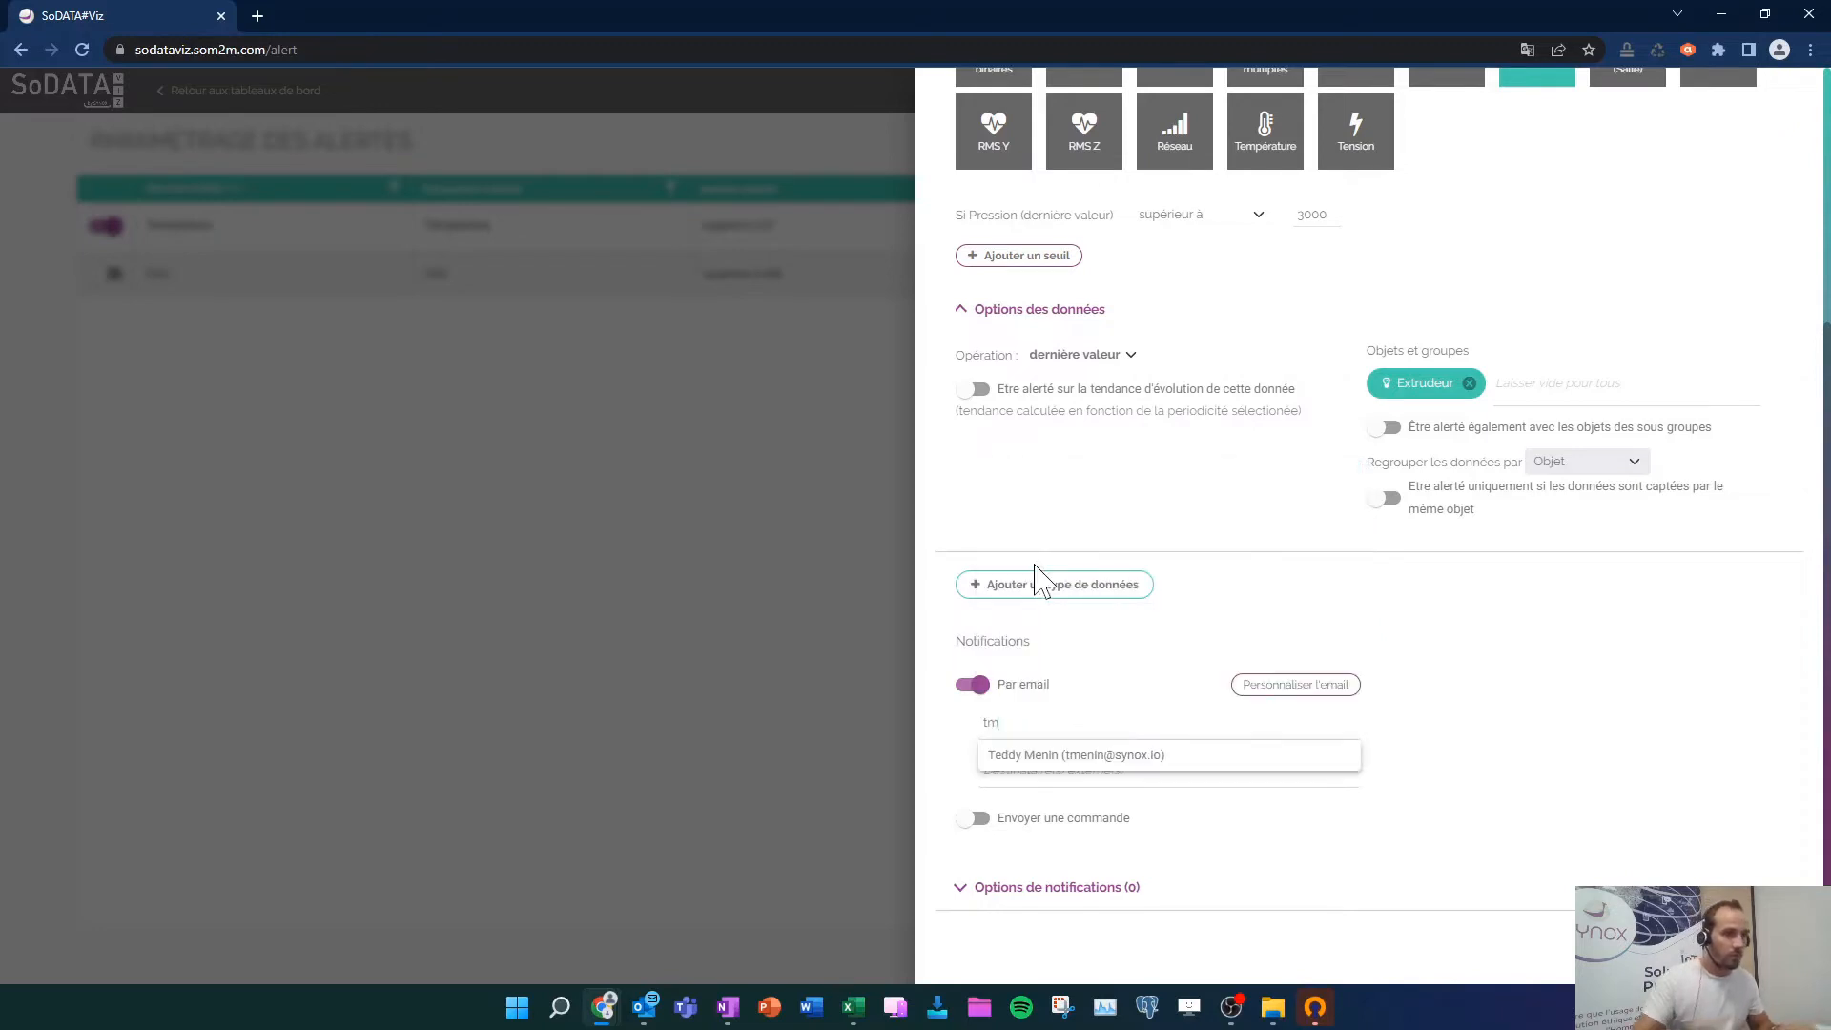
click(1030, 758)
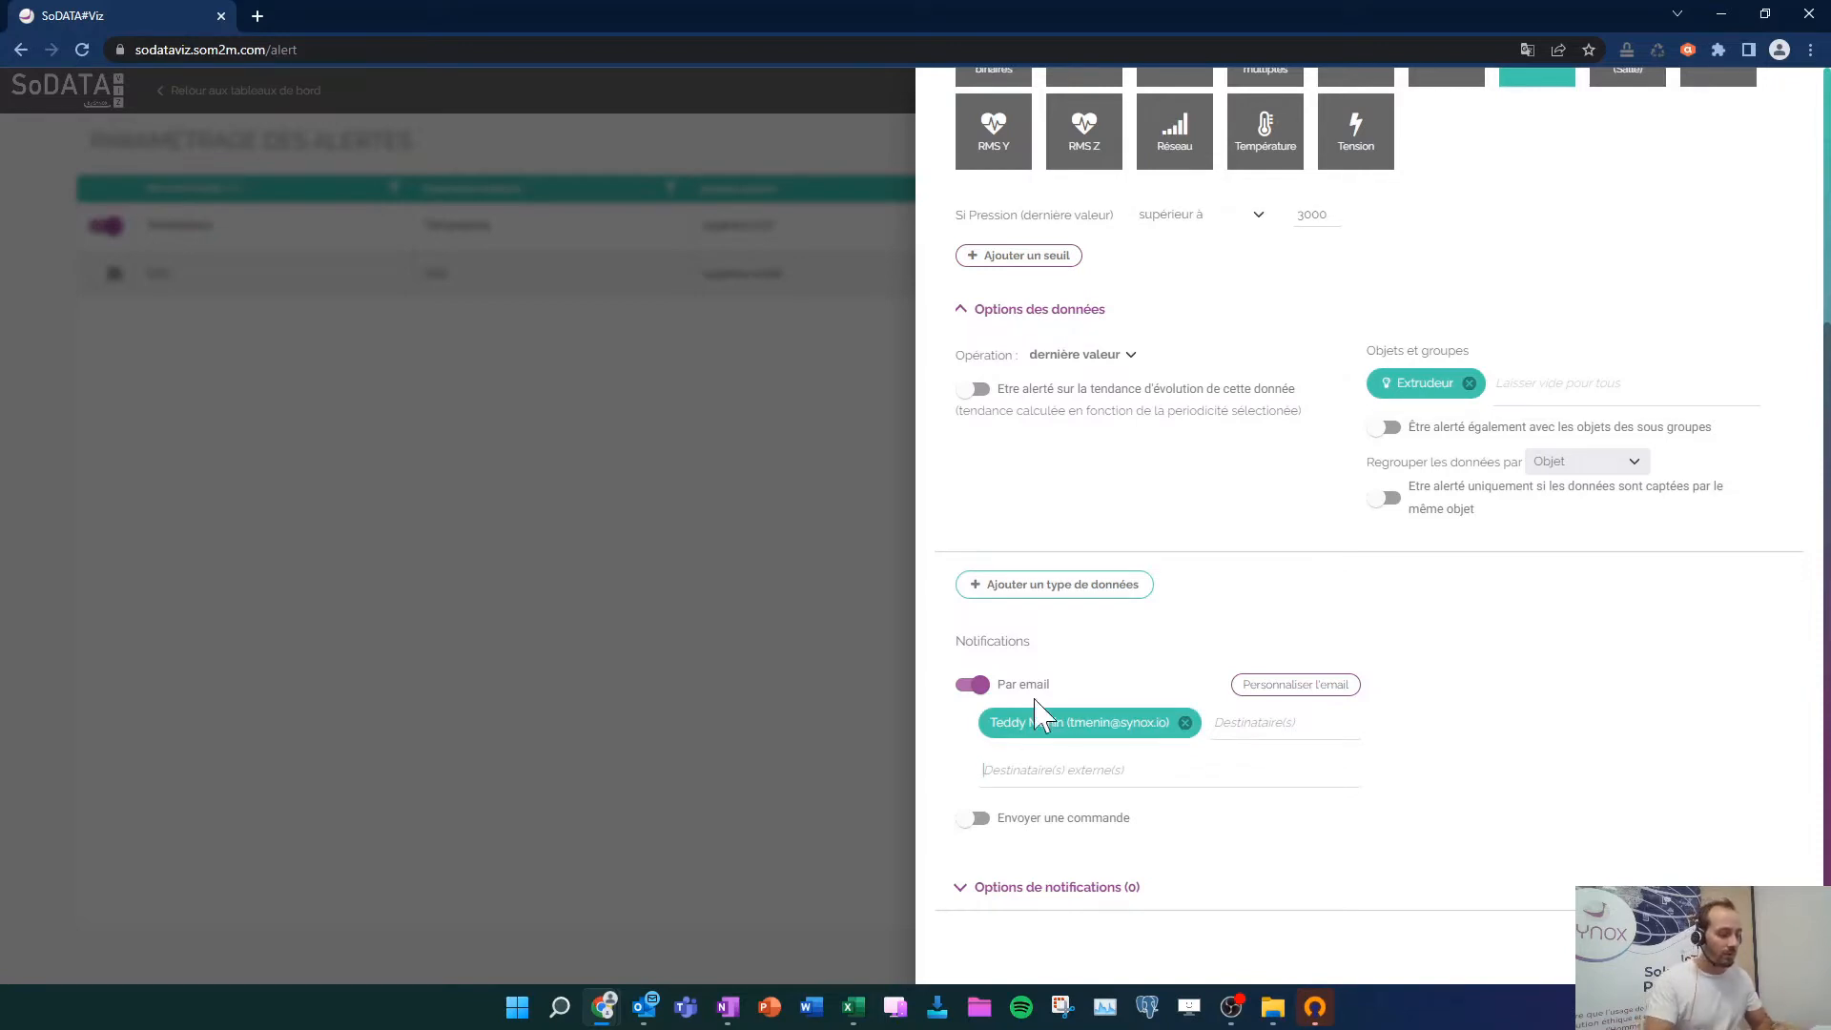
text(tm)
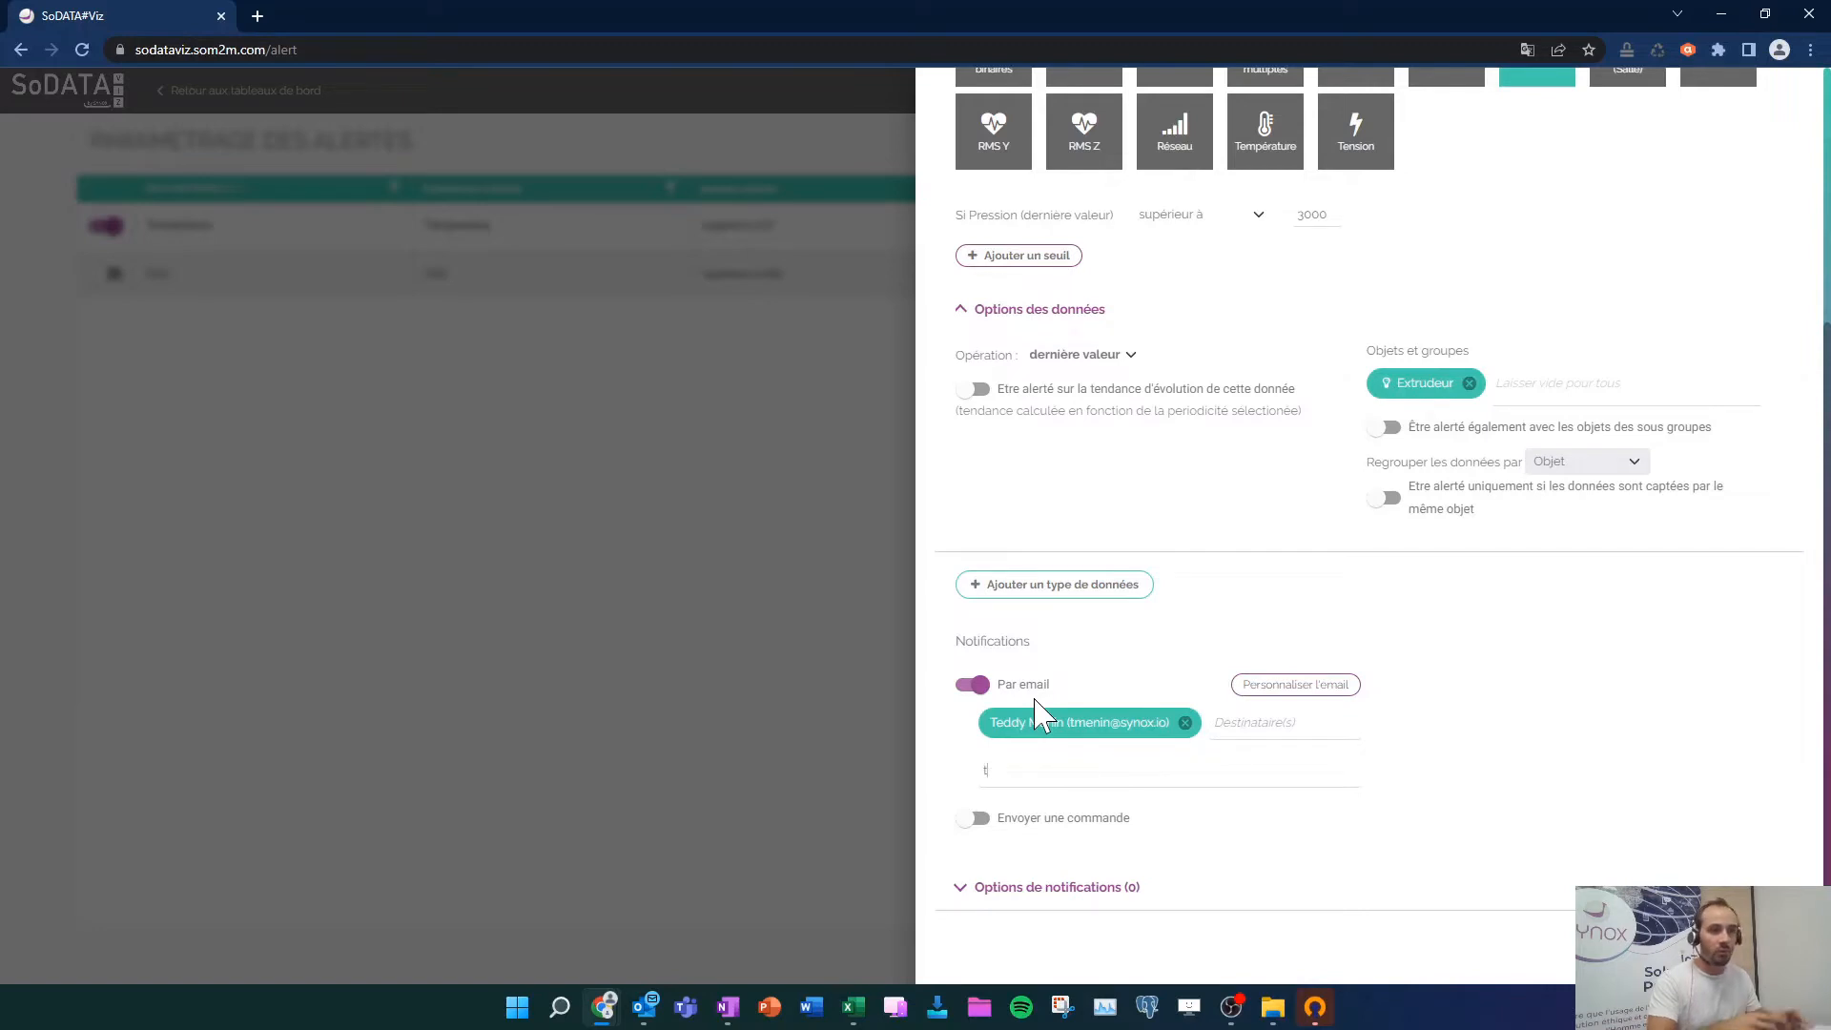
key(BackSpace)
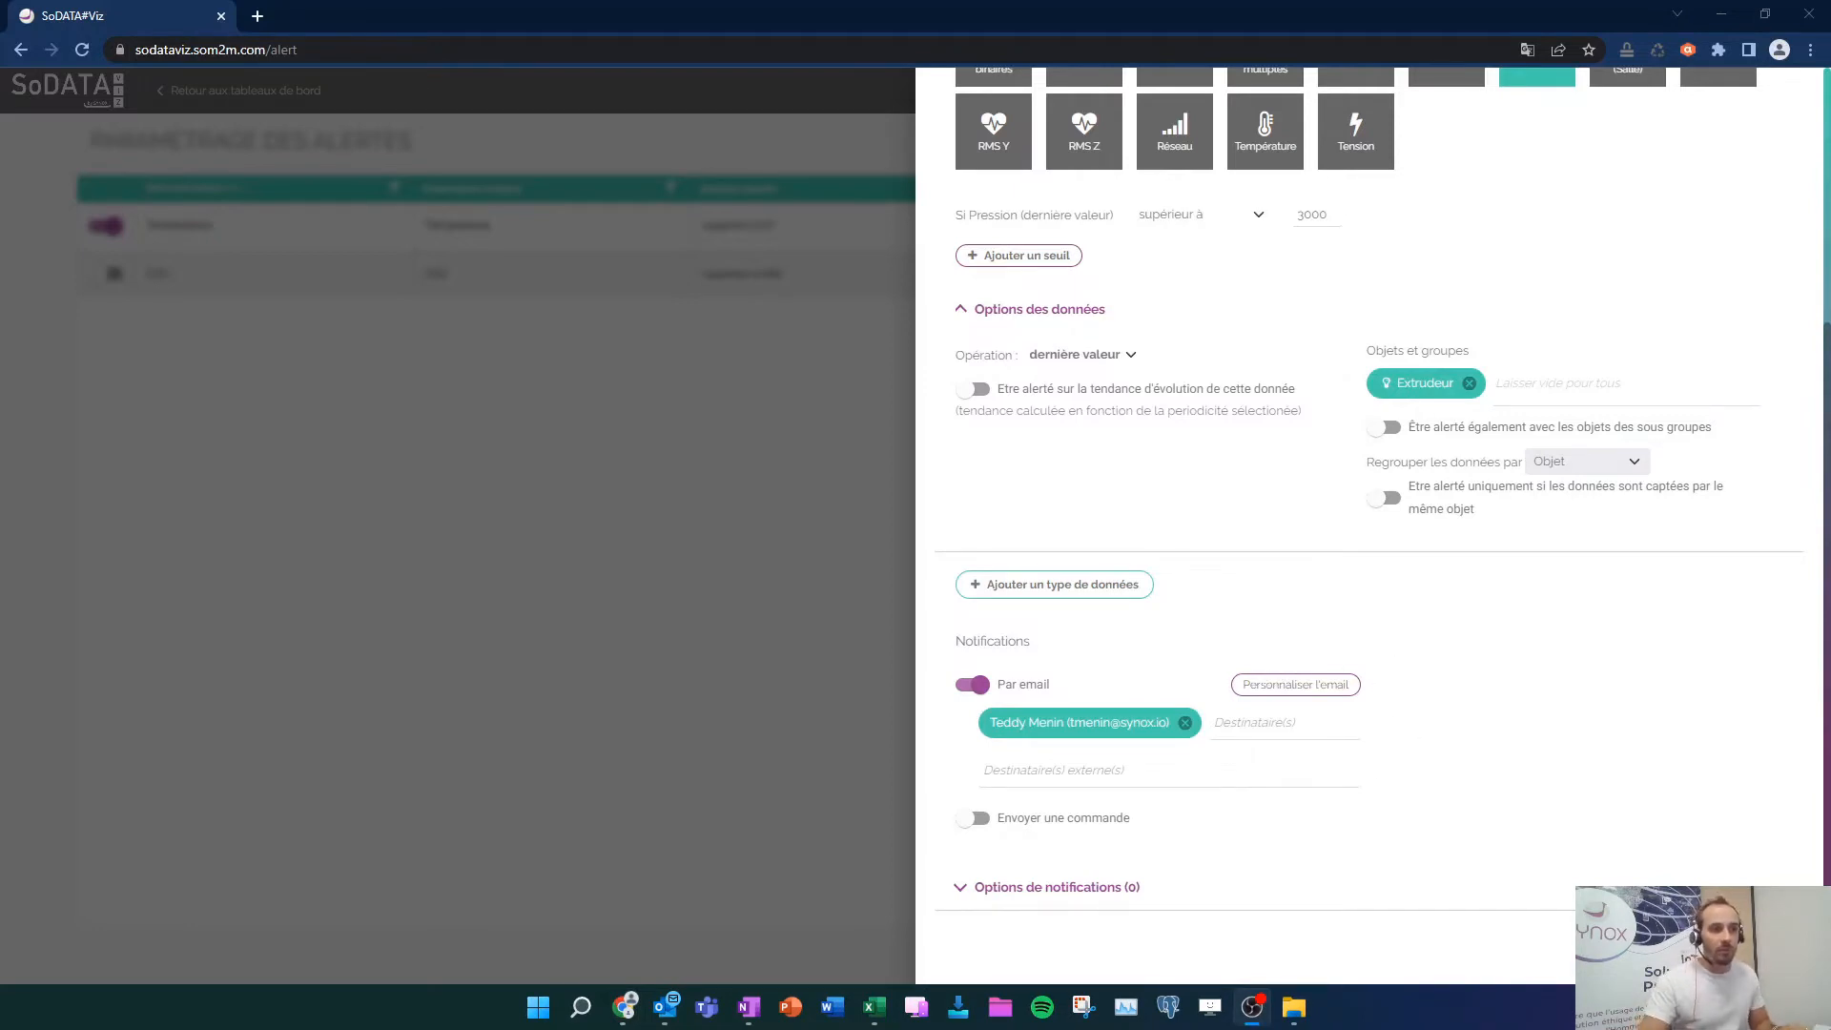
Customise the alert email by adding "URGENCE EXTRUDEUR - " at the start of its subject, and validate it
click(1294, 694)
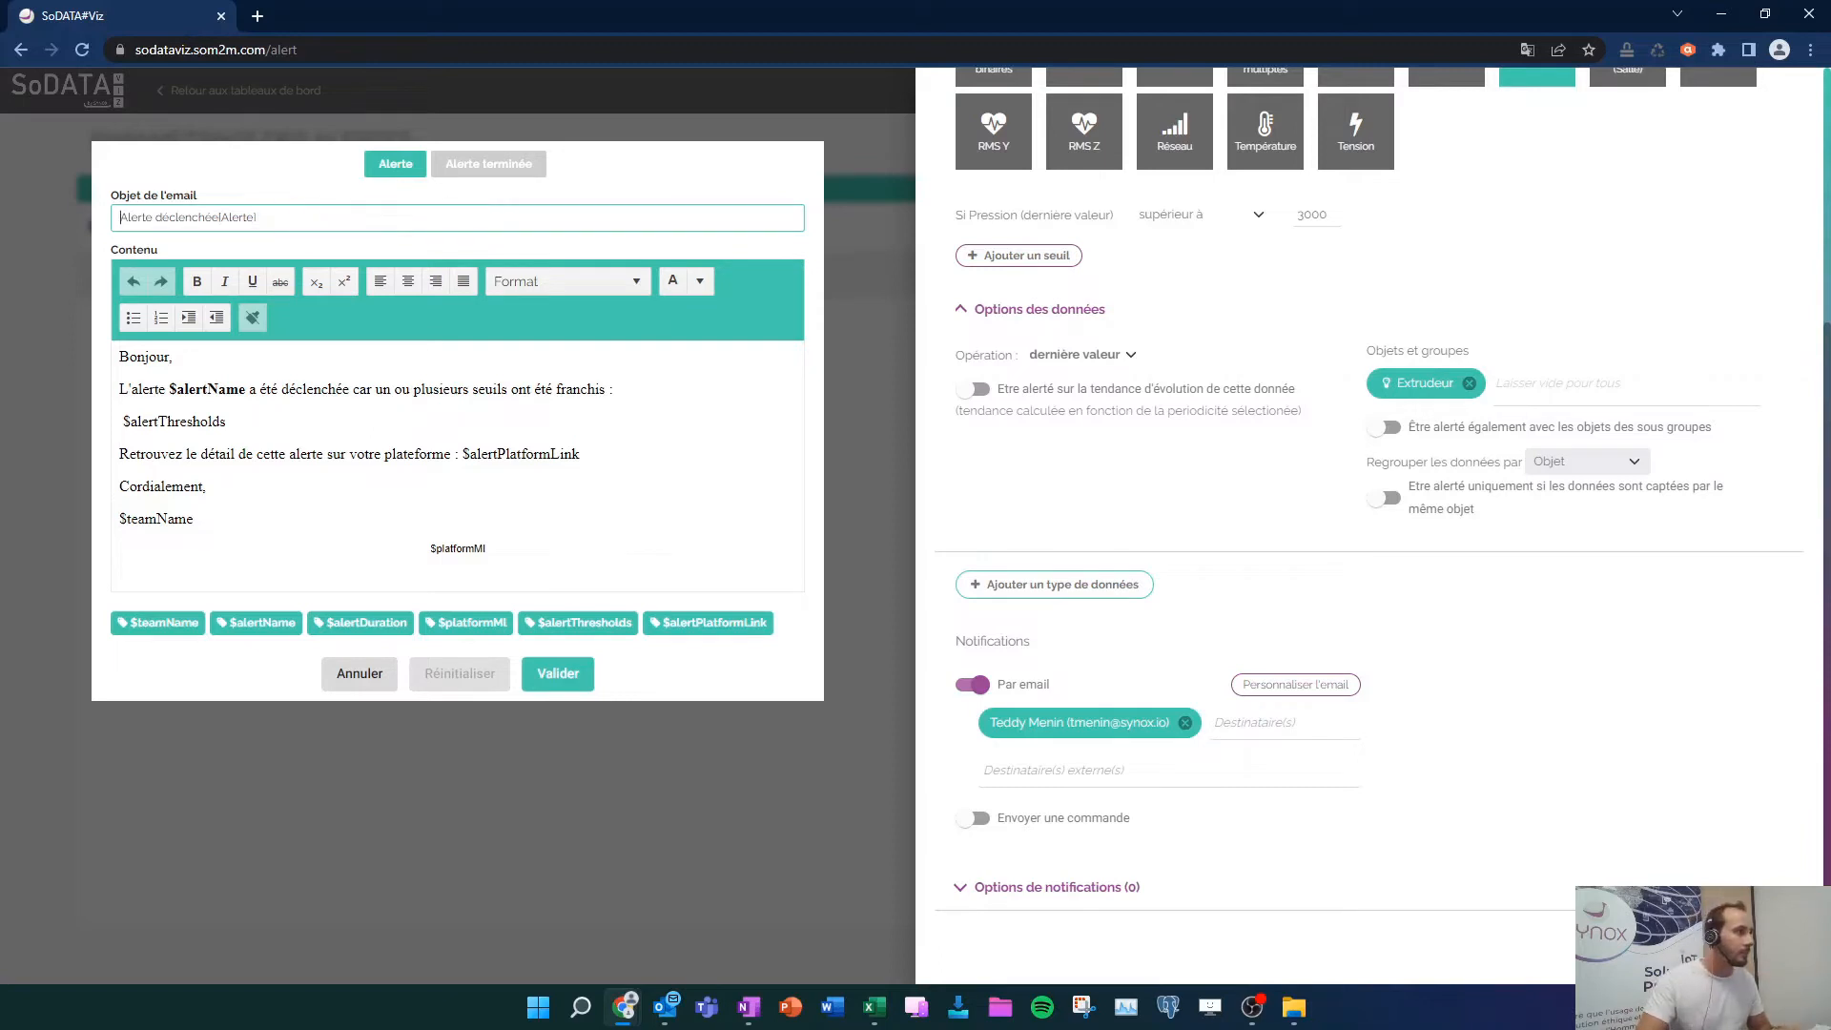
text(URGENCE)
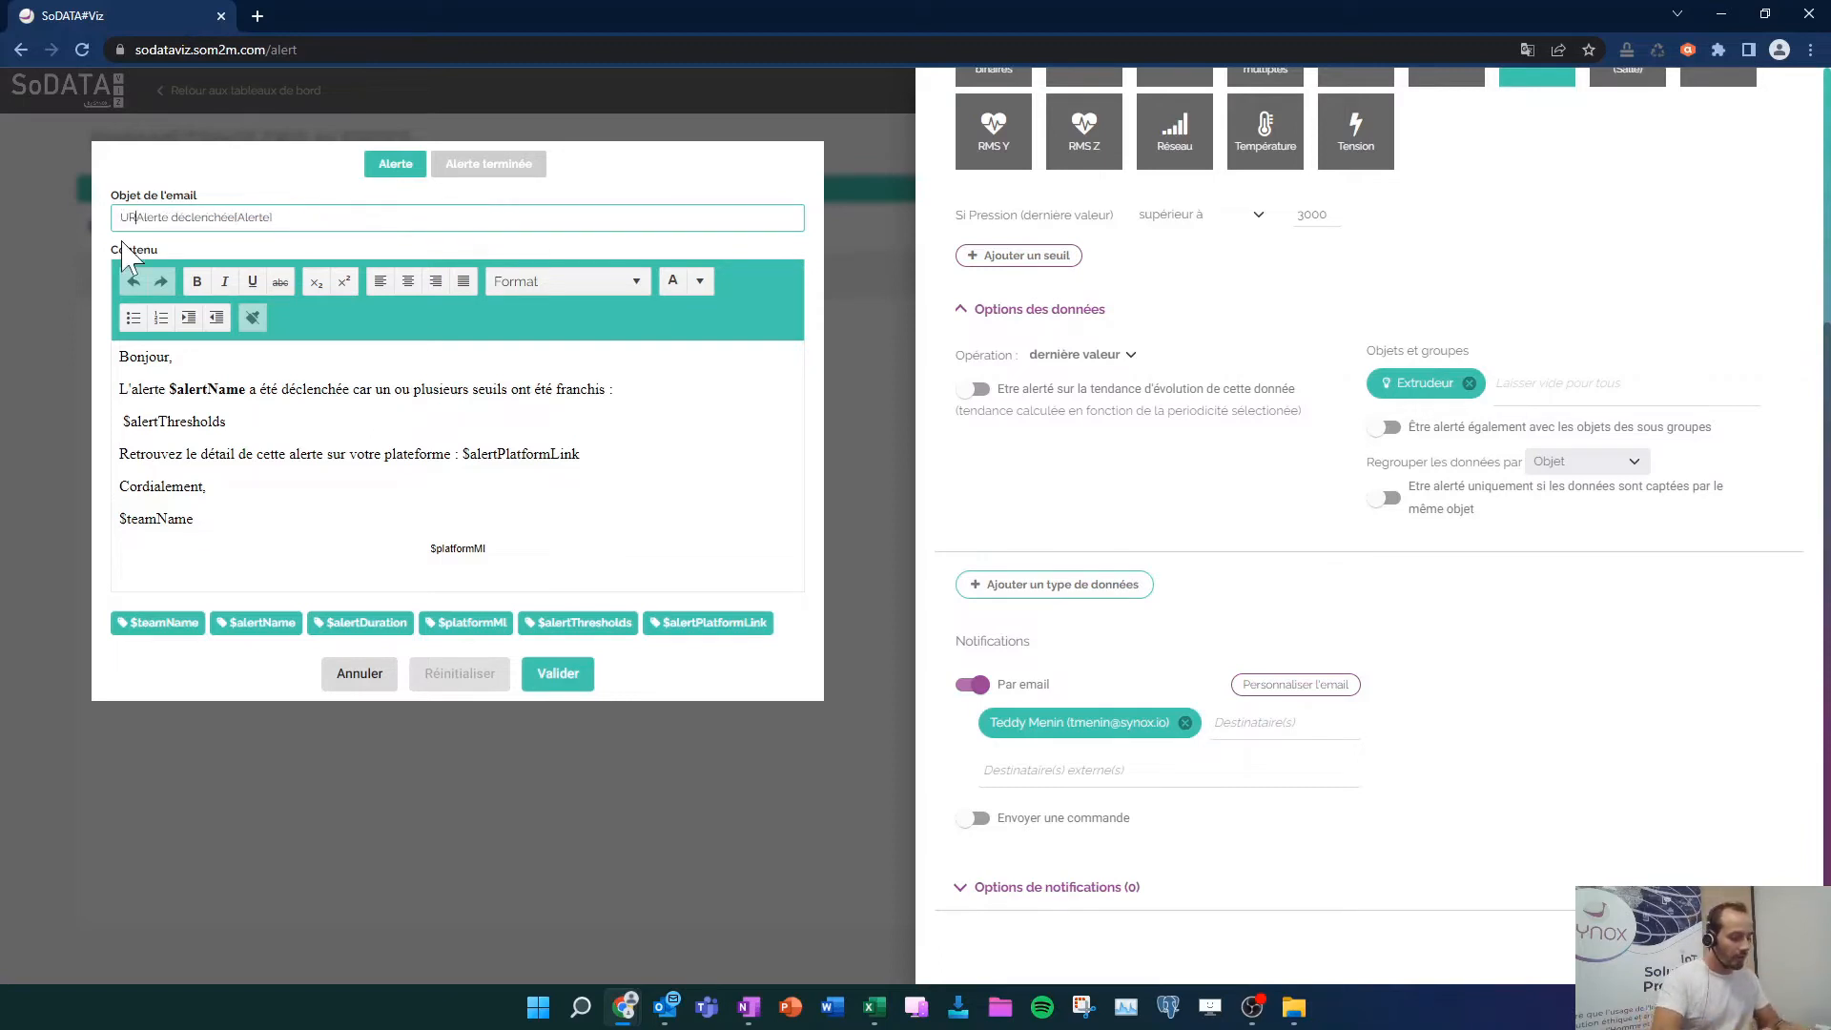
text( - )
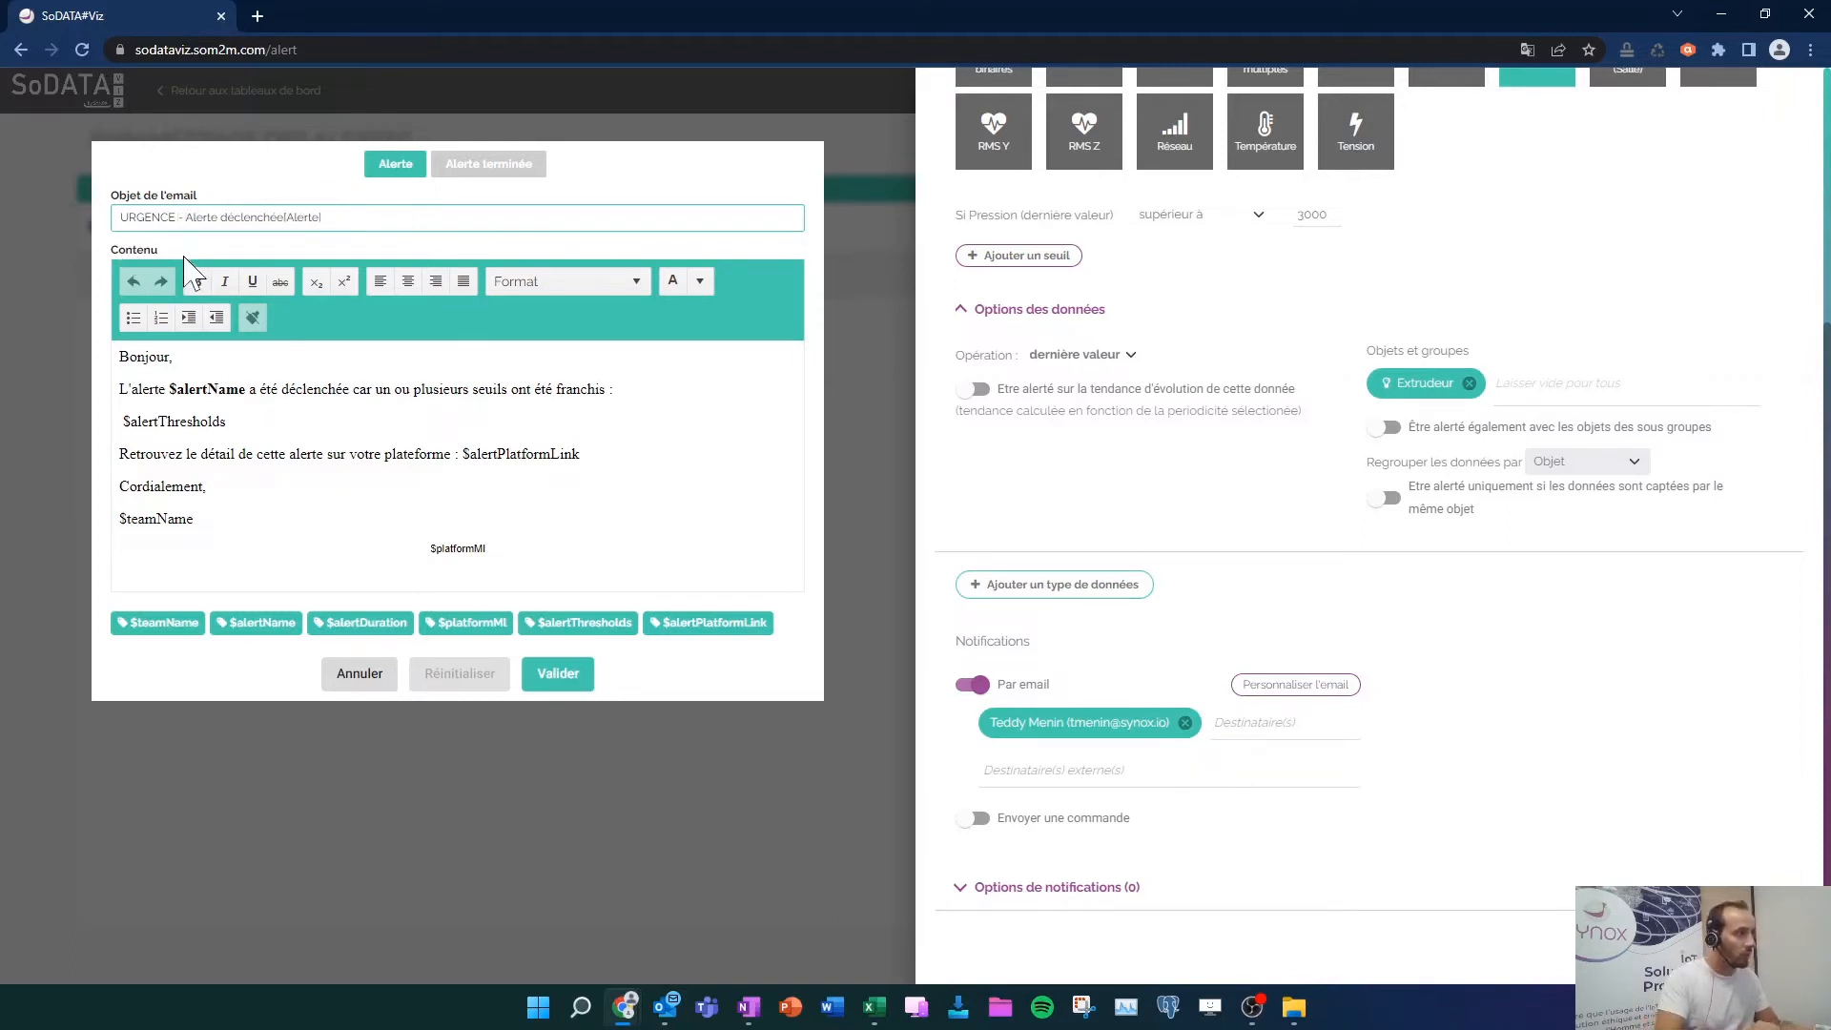
text(EXTR)
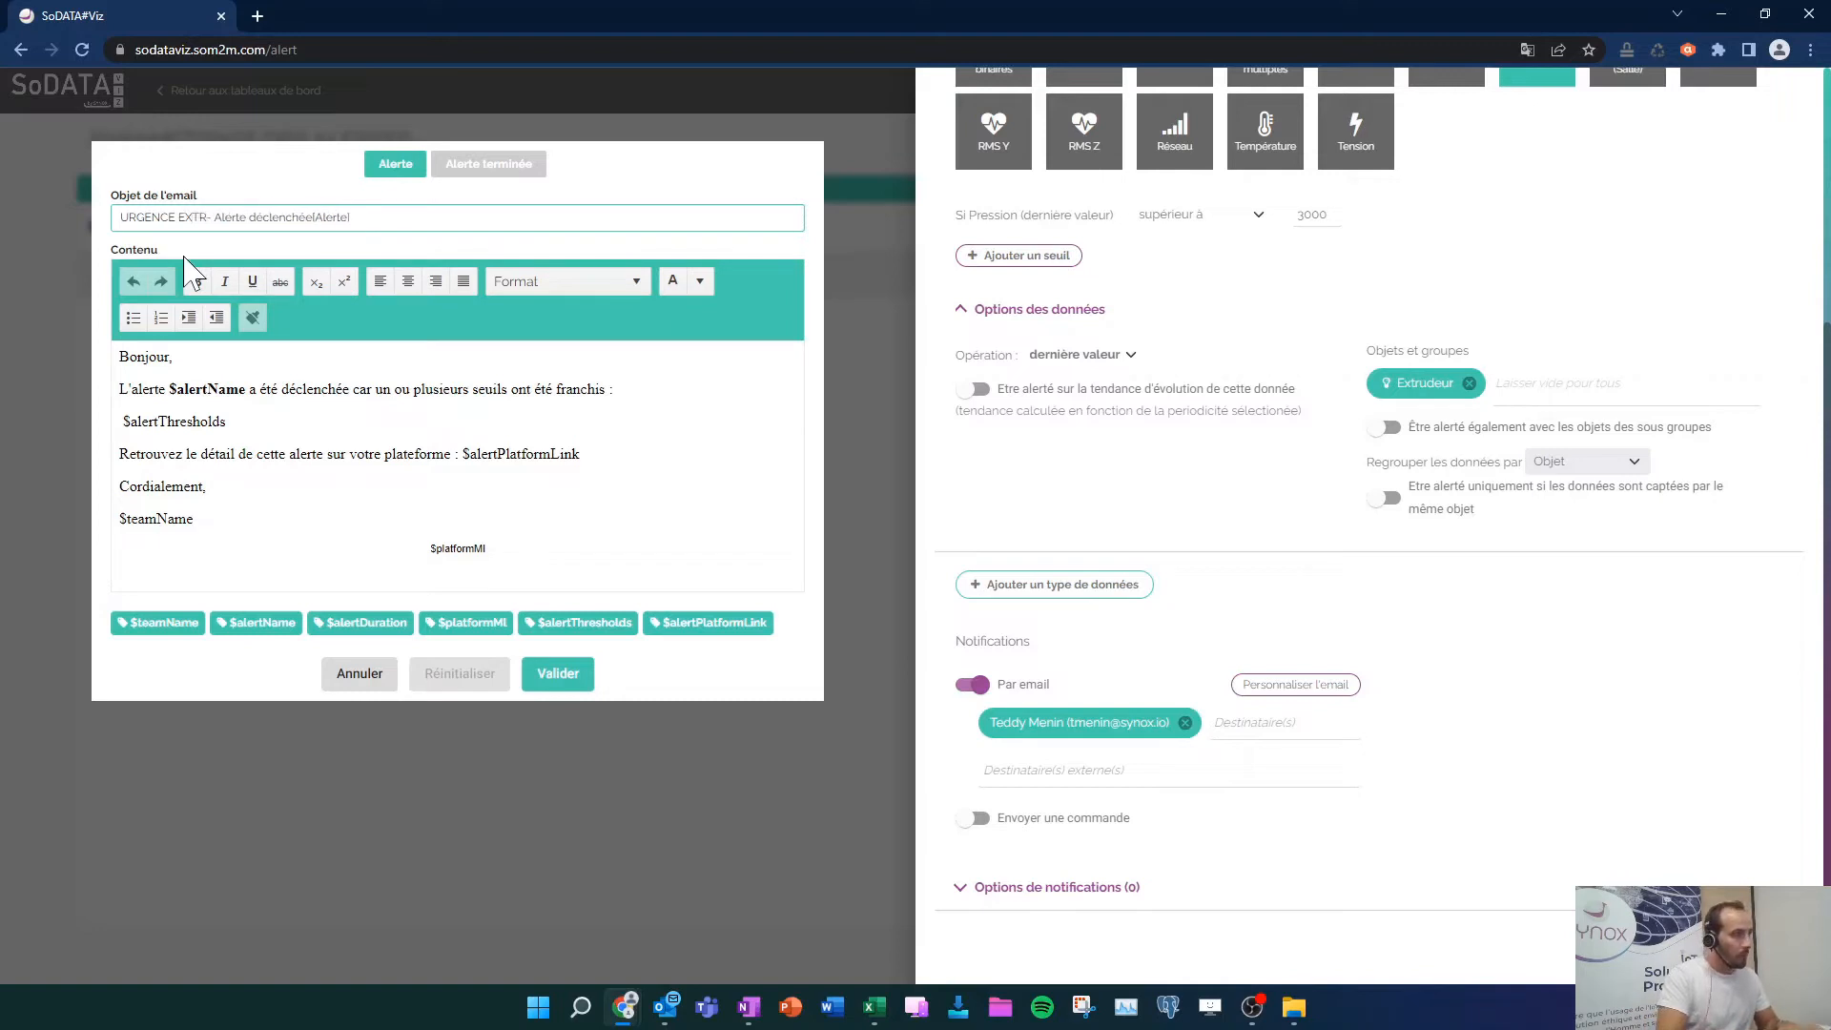
text(UDEUR)
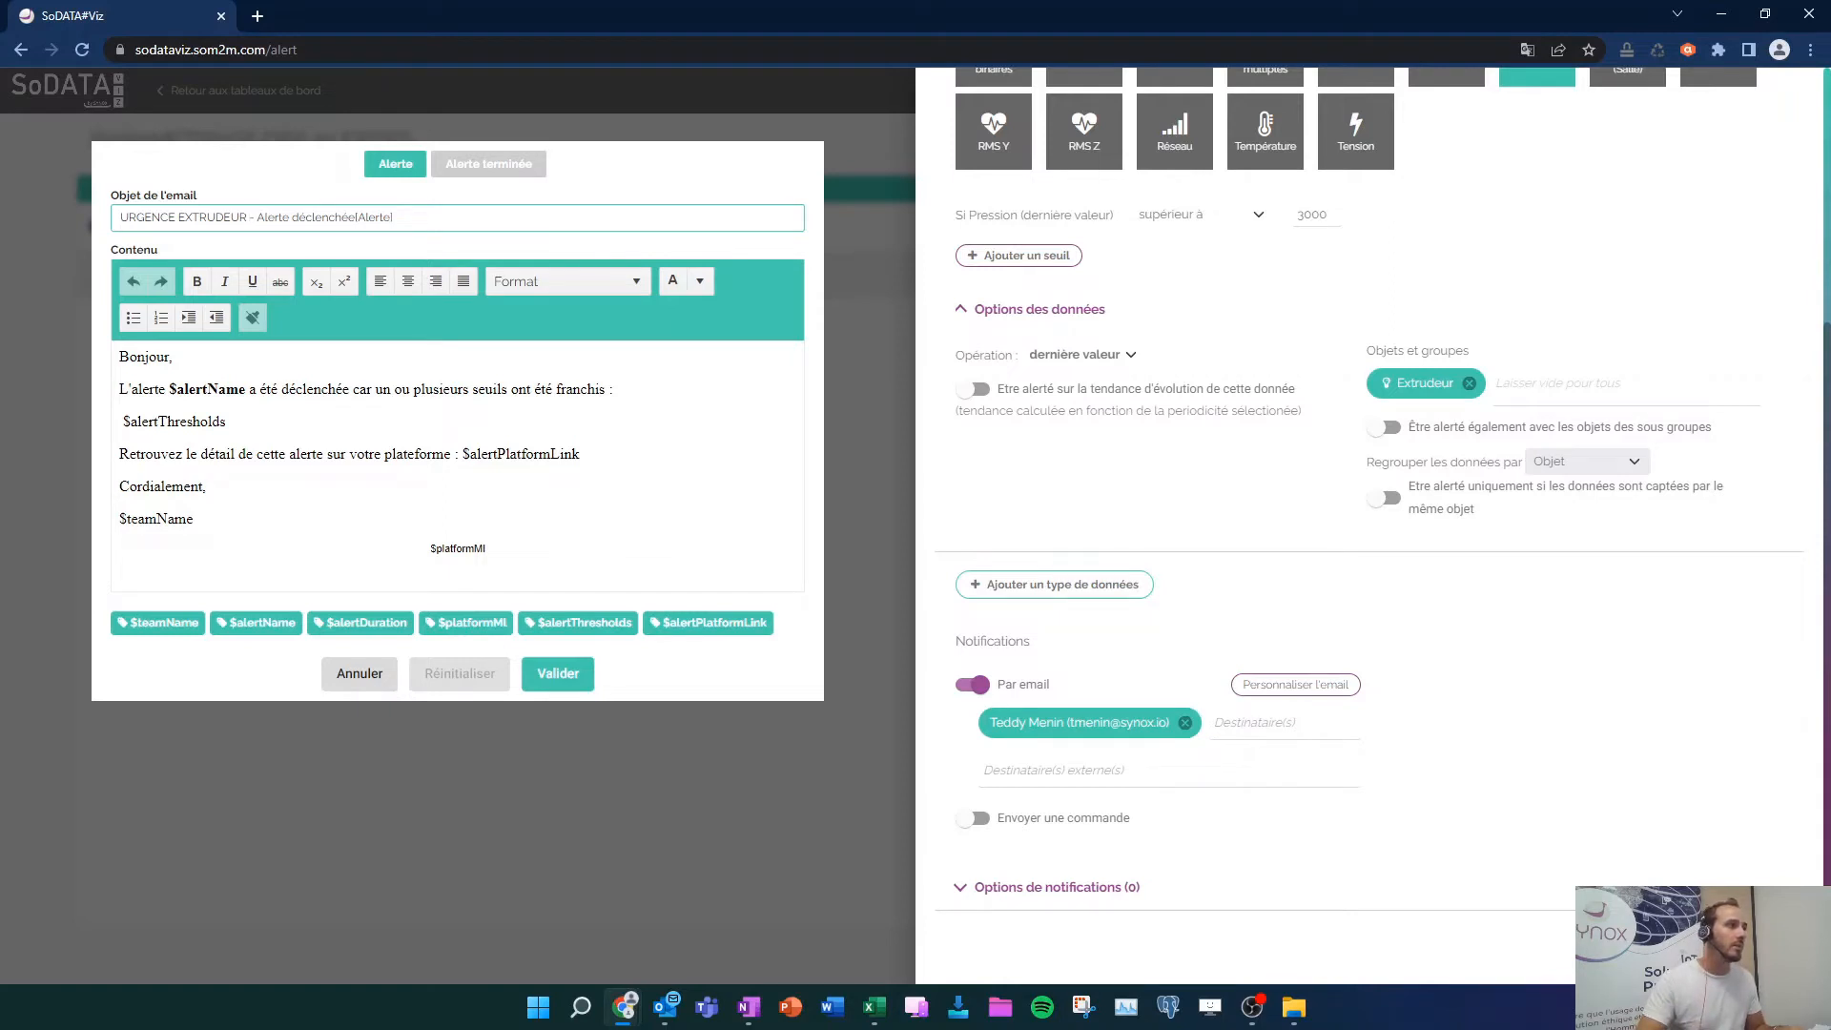
click(557, 674)
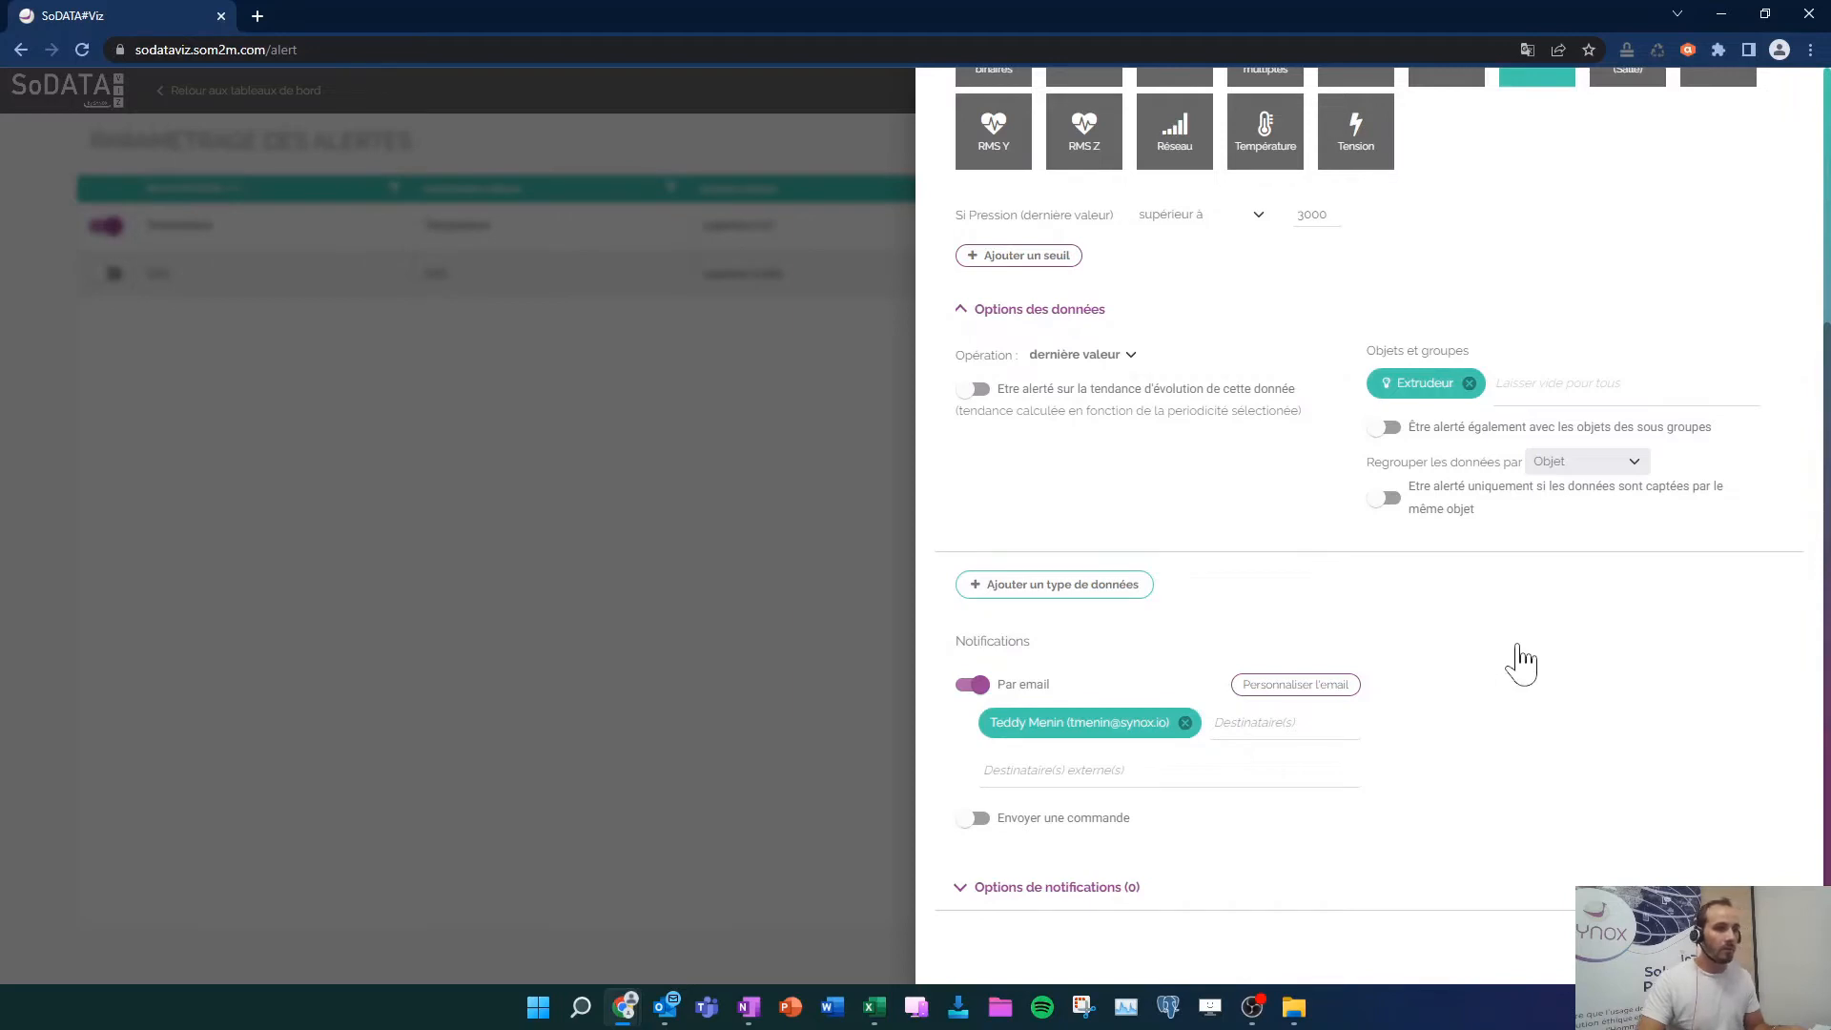
Attach the Process dashboard report to the extruder alert's email through the notification options
click(1026, 908)
scroll(1382, 785, down, 2)
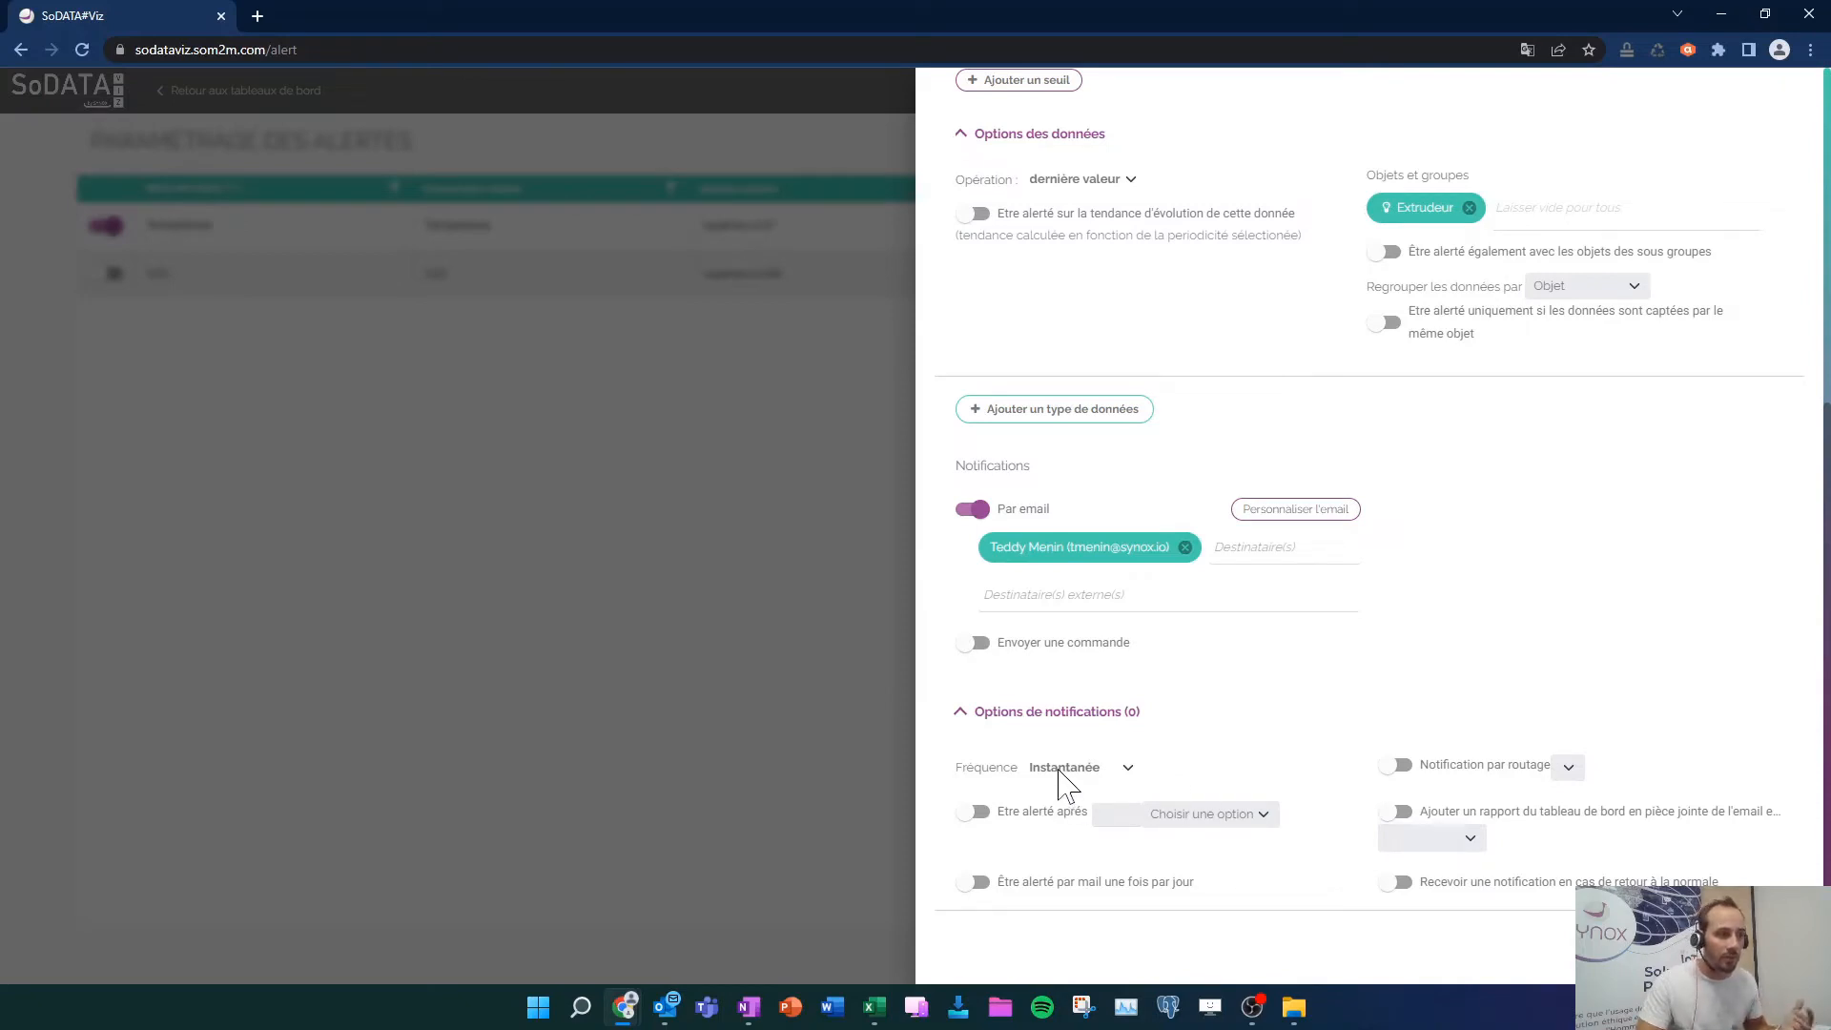
click(1400, 814)
click(1470, 840)
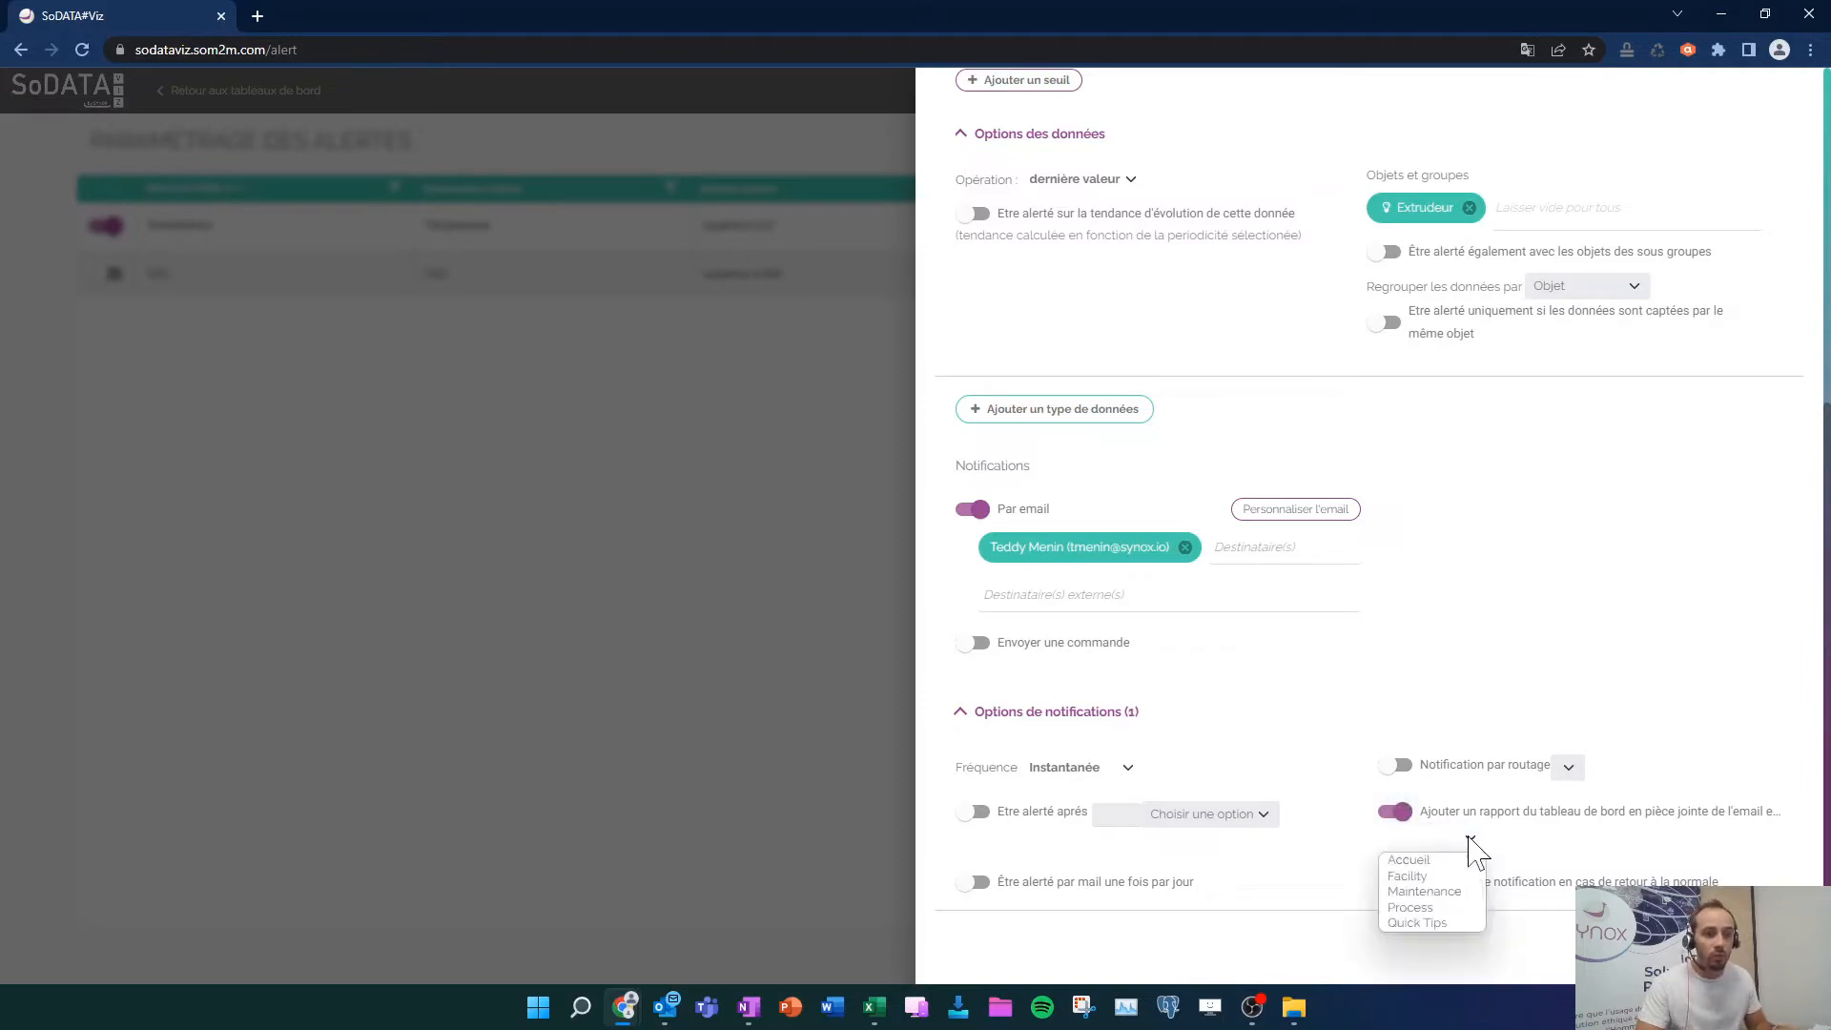
click(1411, 907)
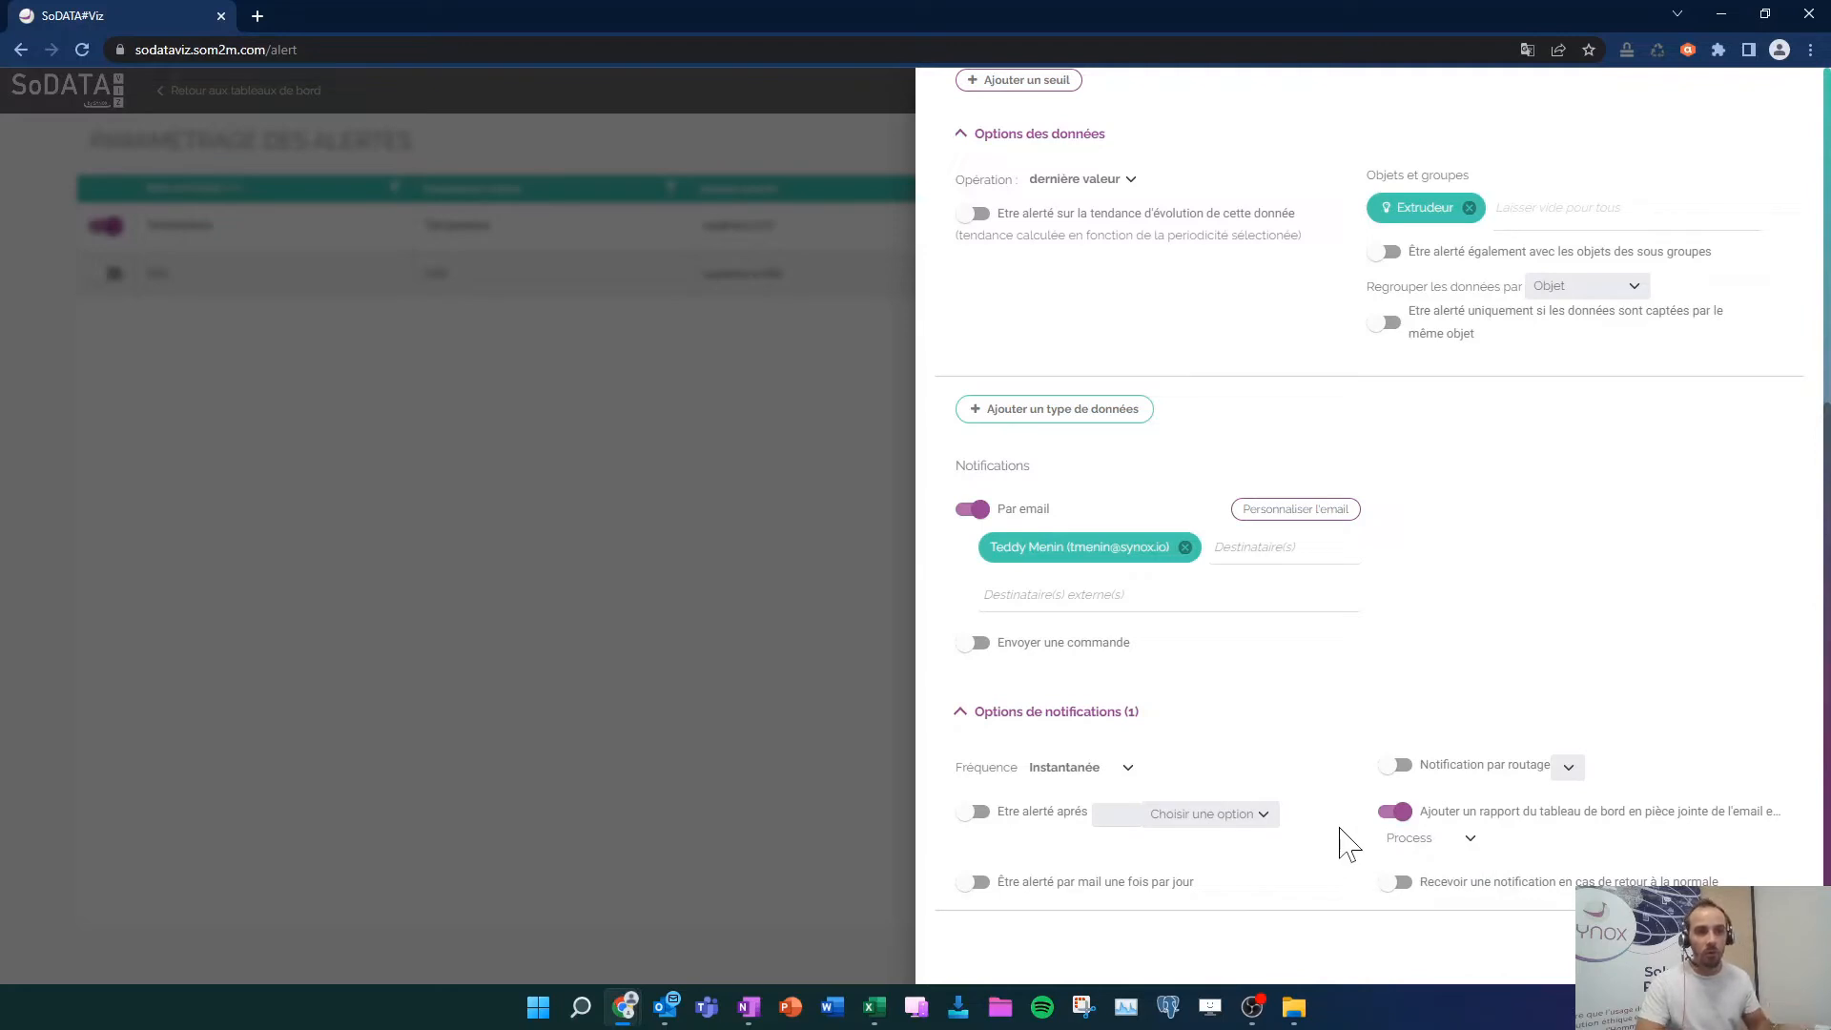
Enable the return-to-normal notification and the once-a-day email for the extruder alert, and validate the alert
click(1395, 885)
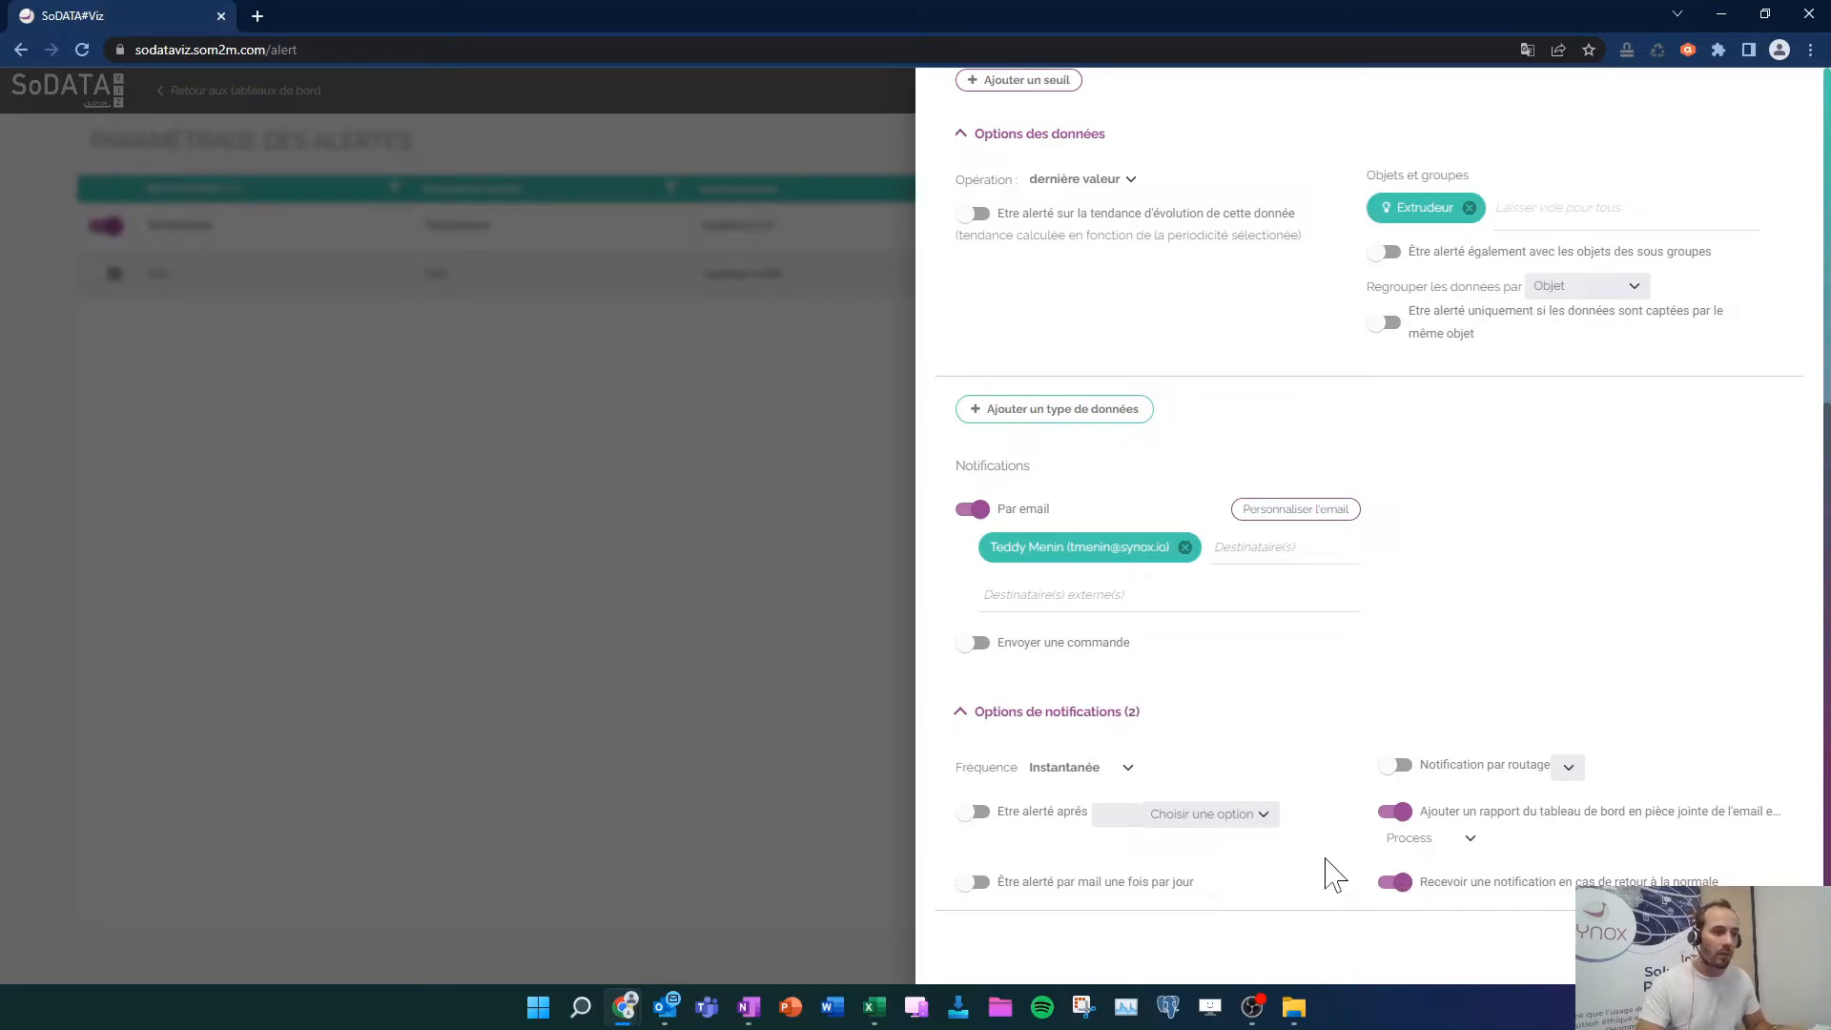
click(1144, 882)
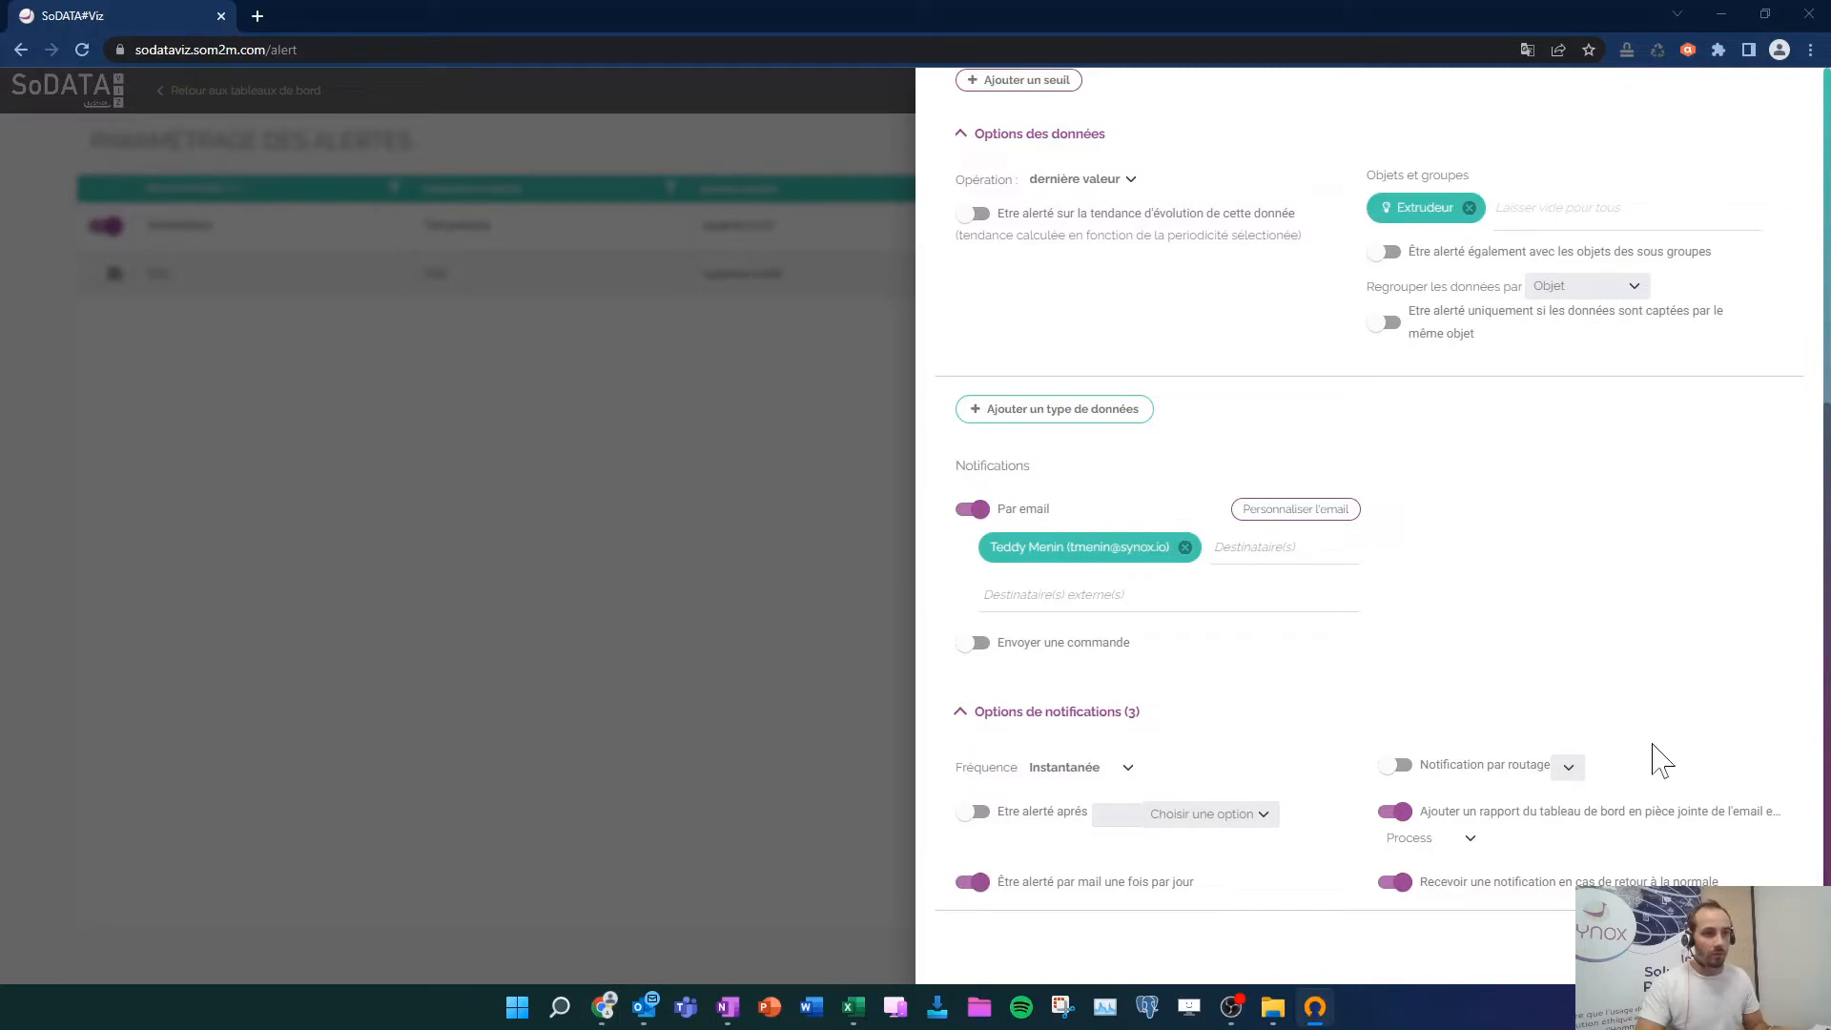
click(1741, 947)
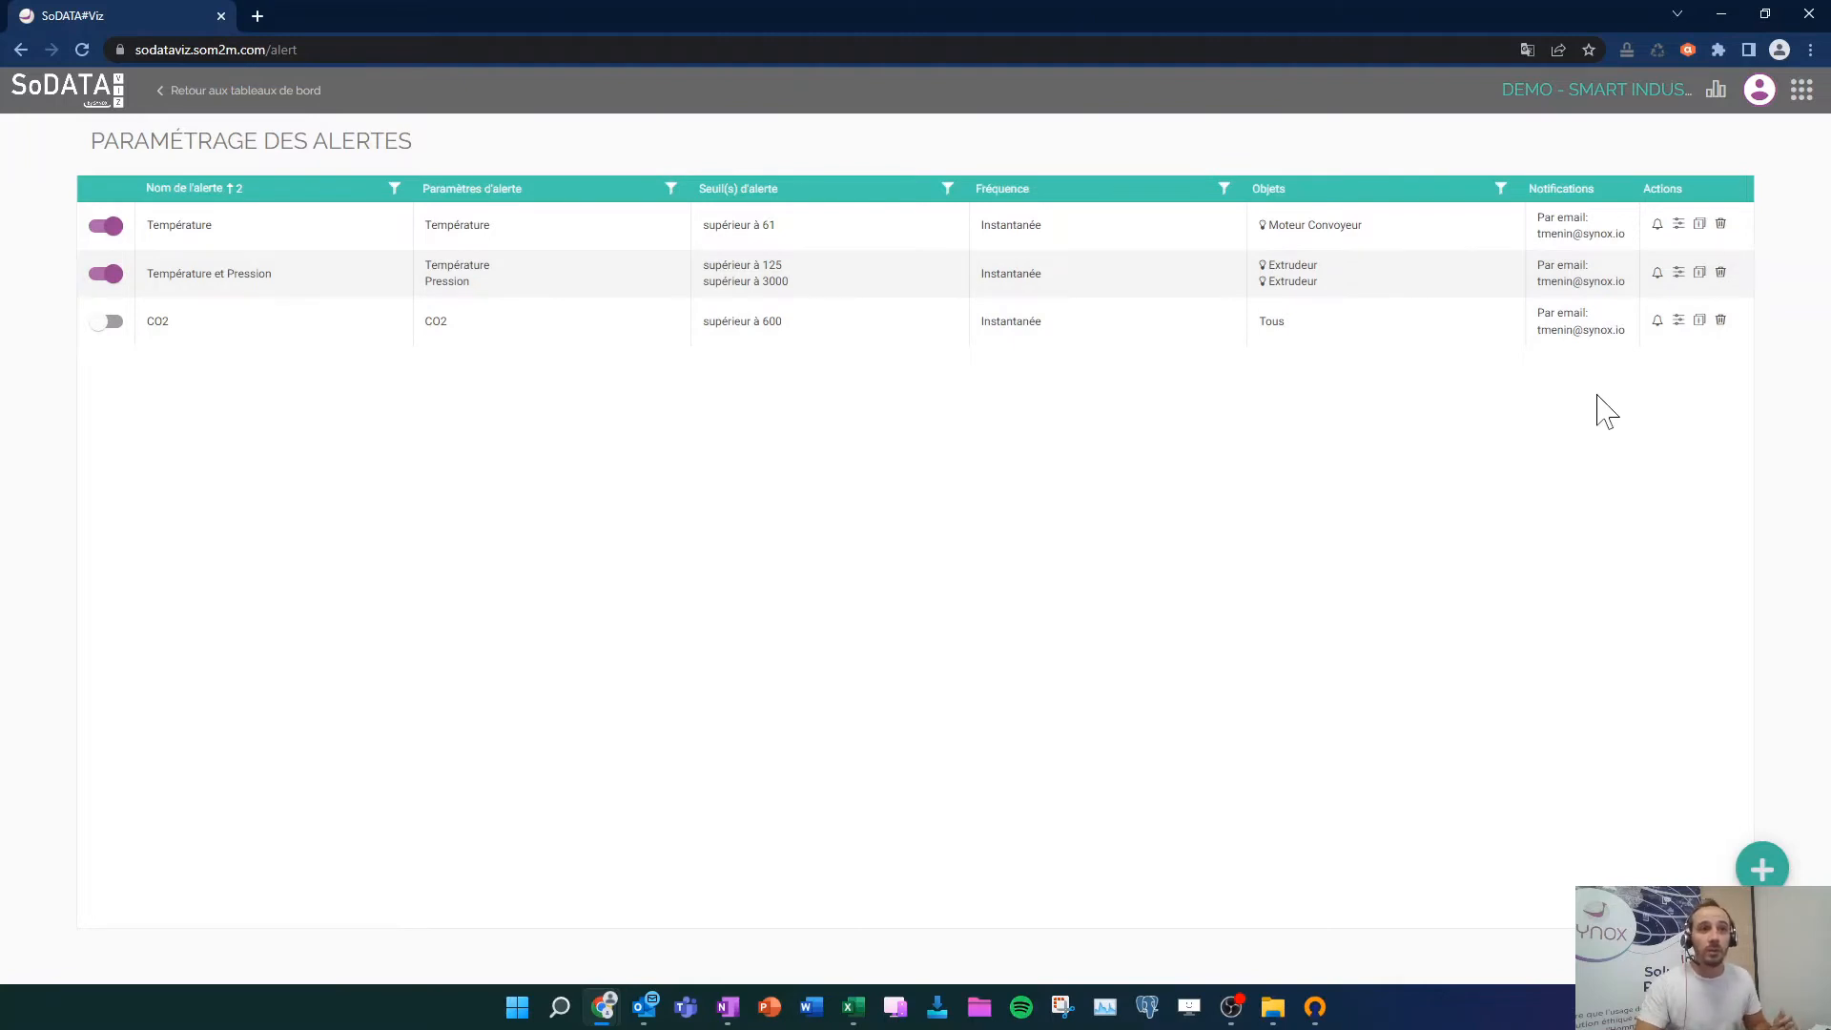
click(1658, 276)
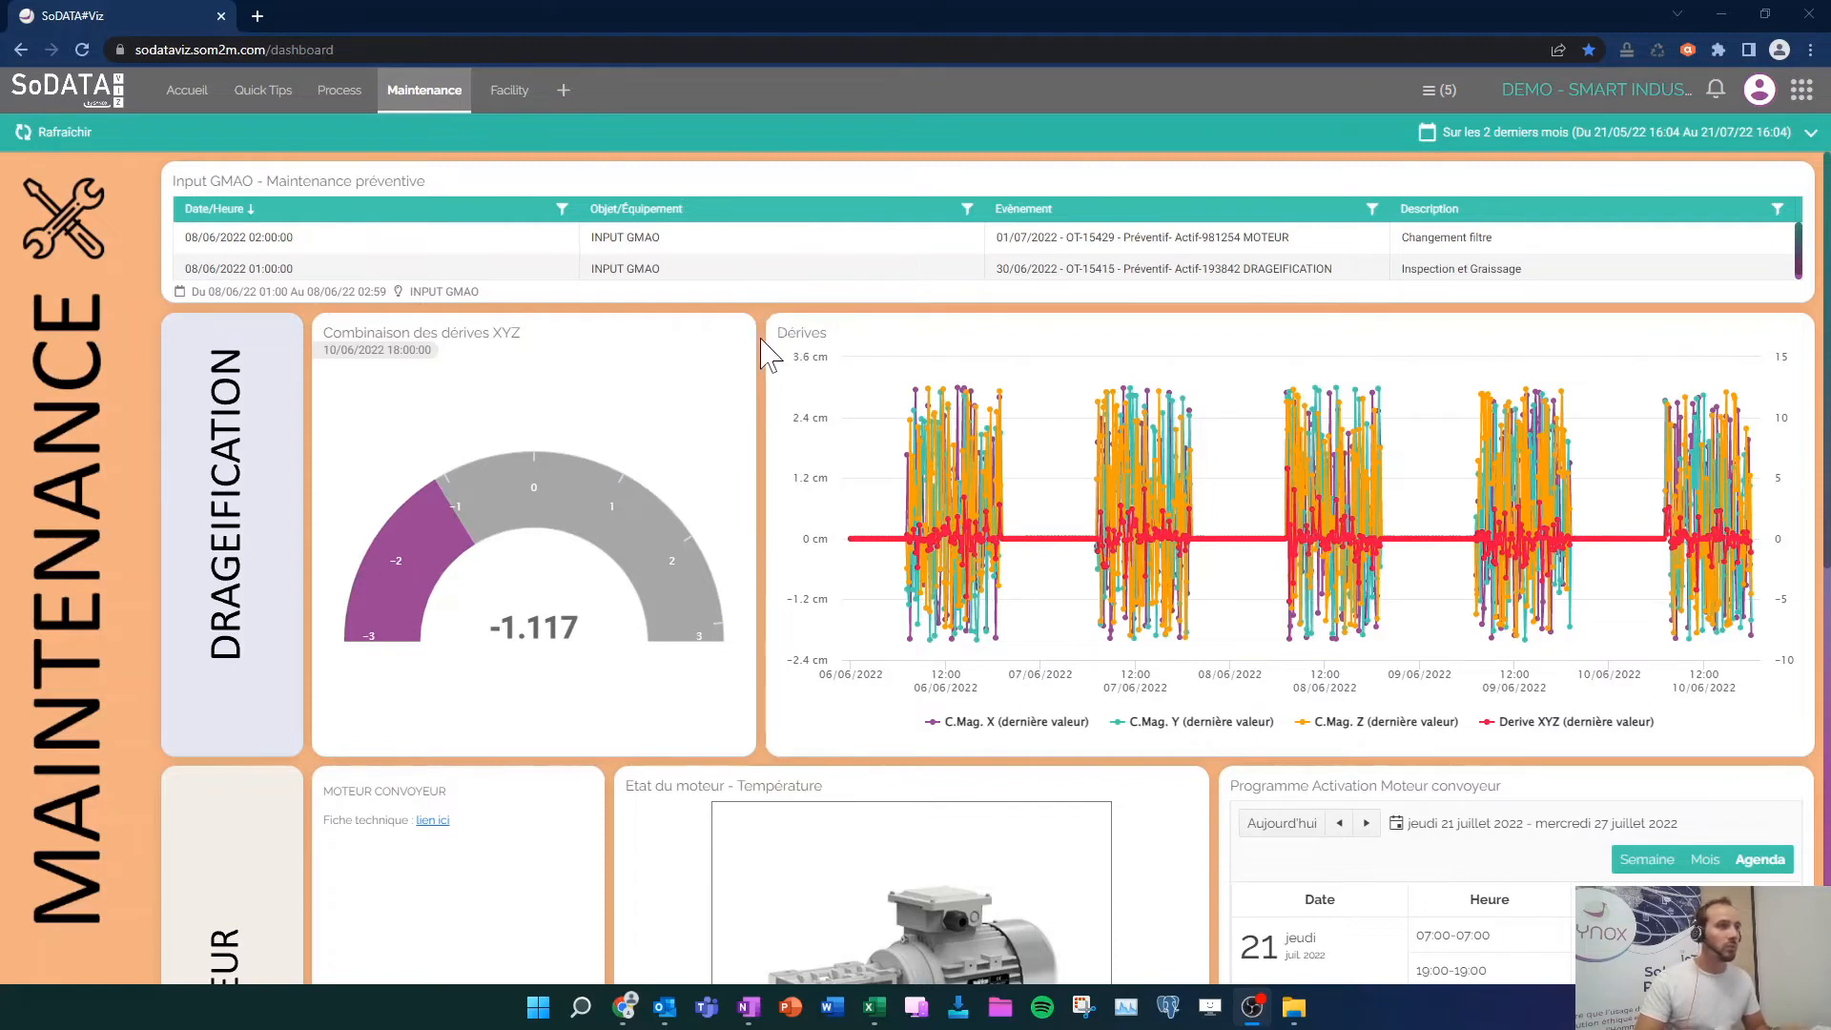
Examine the conveyor motor's state, activation schedule and temperature chart on the Maintenance dashboard
scroll(773, 353, down, 3)
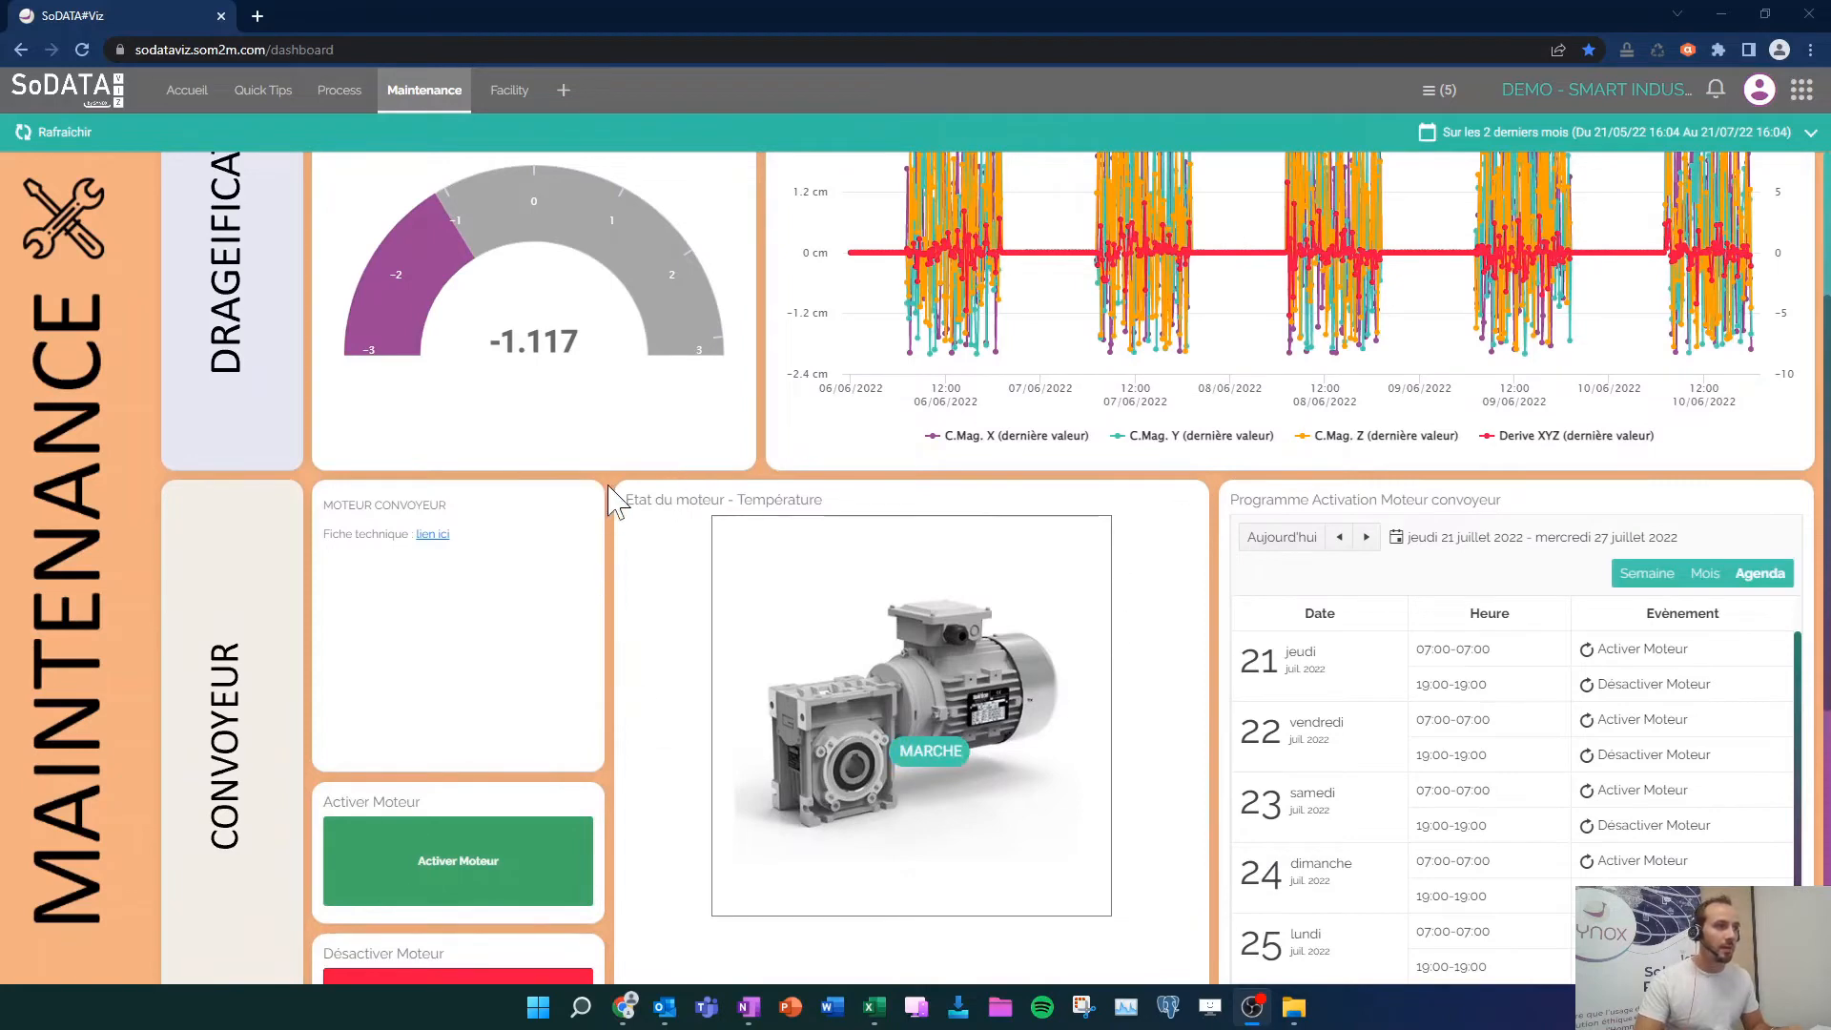
scroll(618, 493, down, 2)
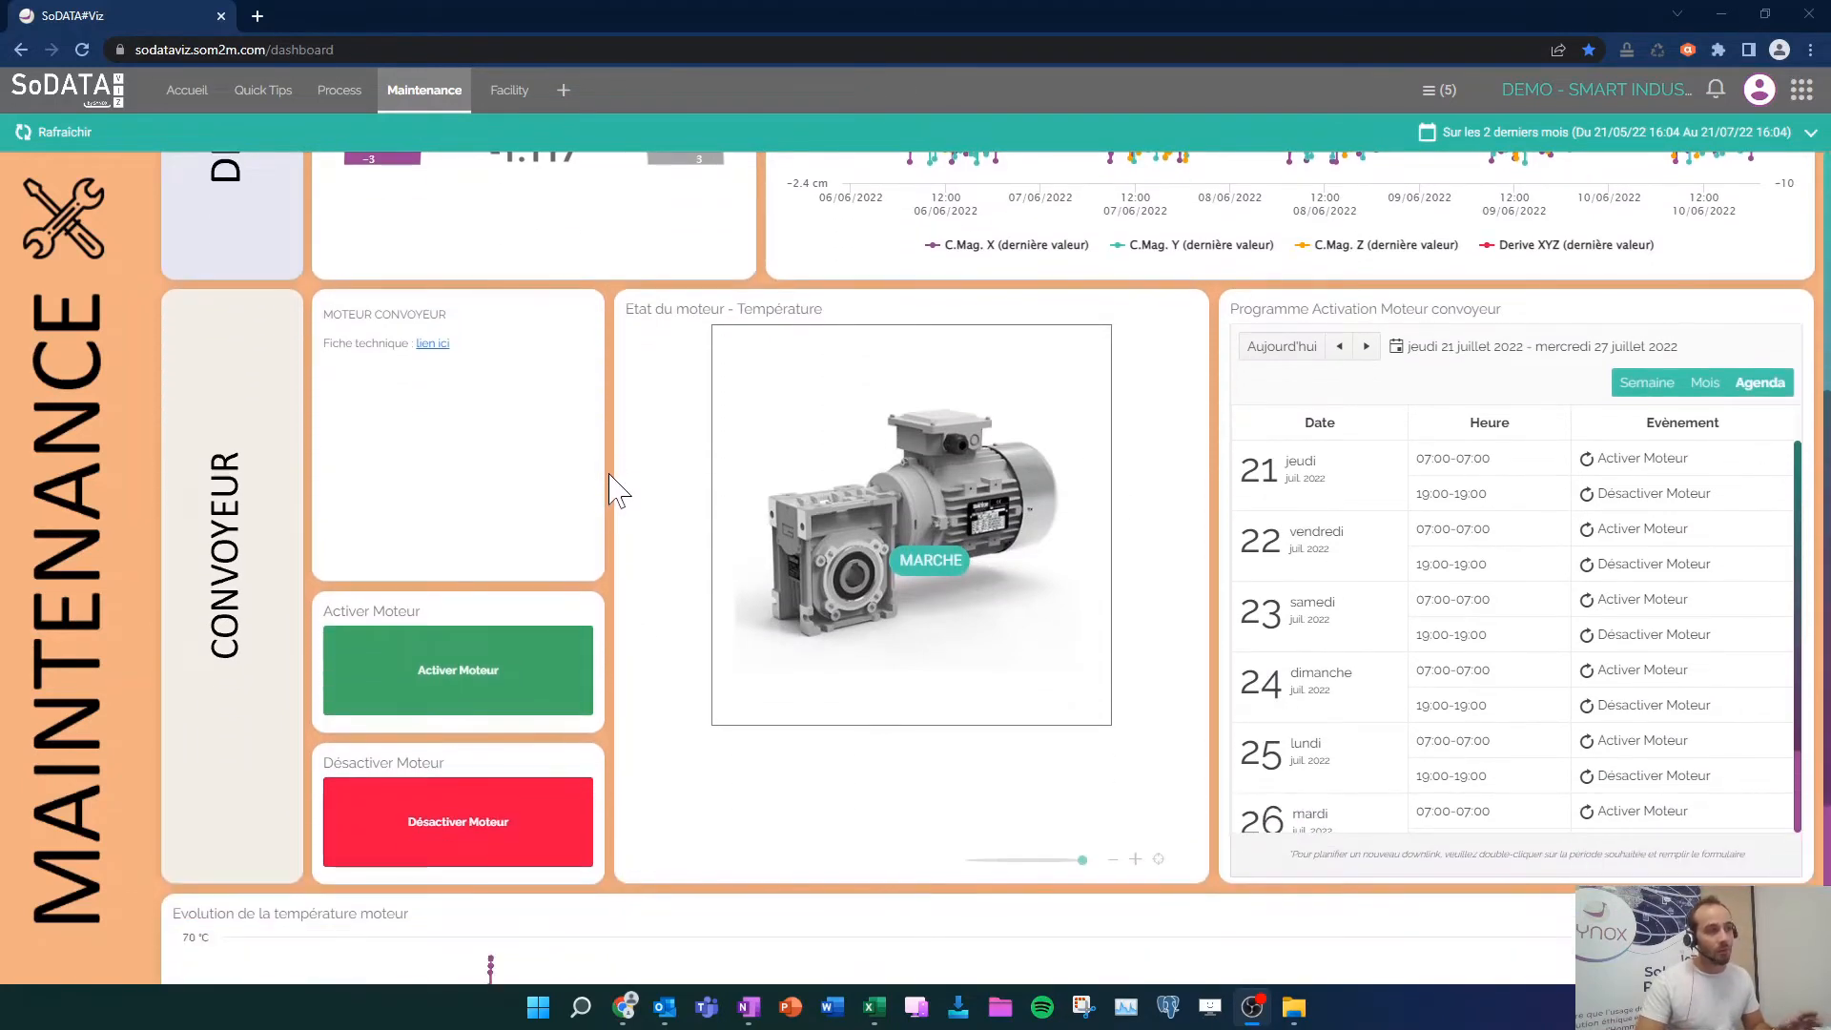
scroll(618, 493, down, 1)
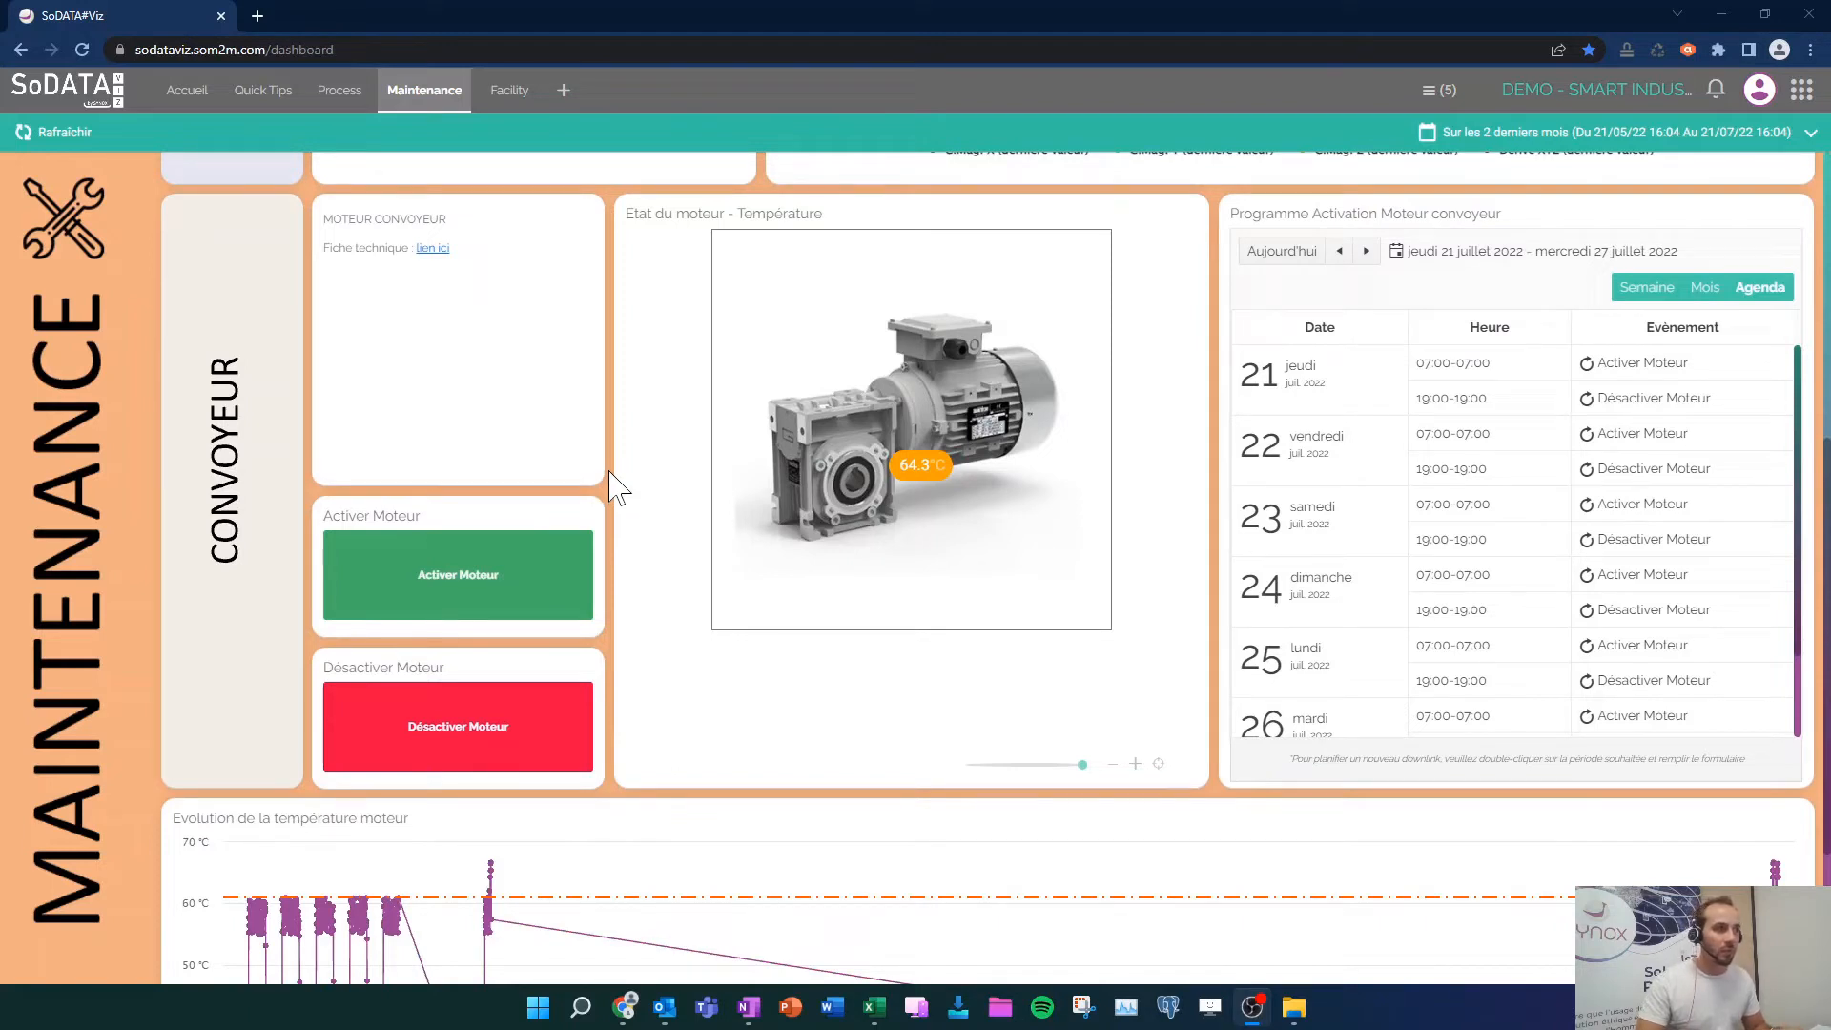
scroll(618, 494, down, 1)
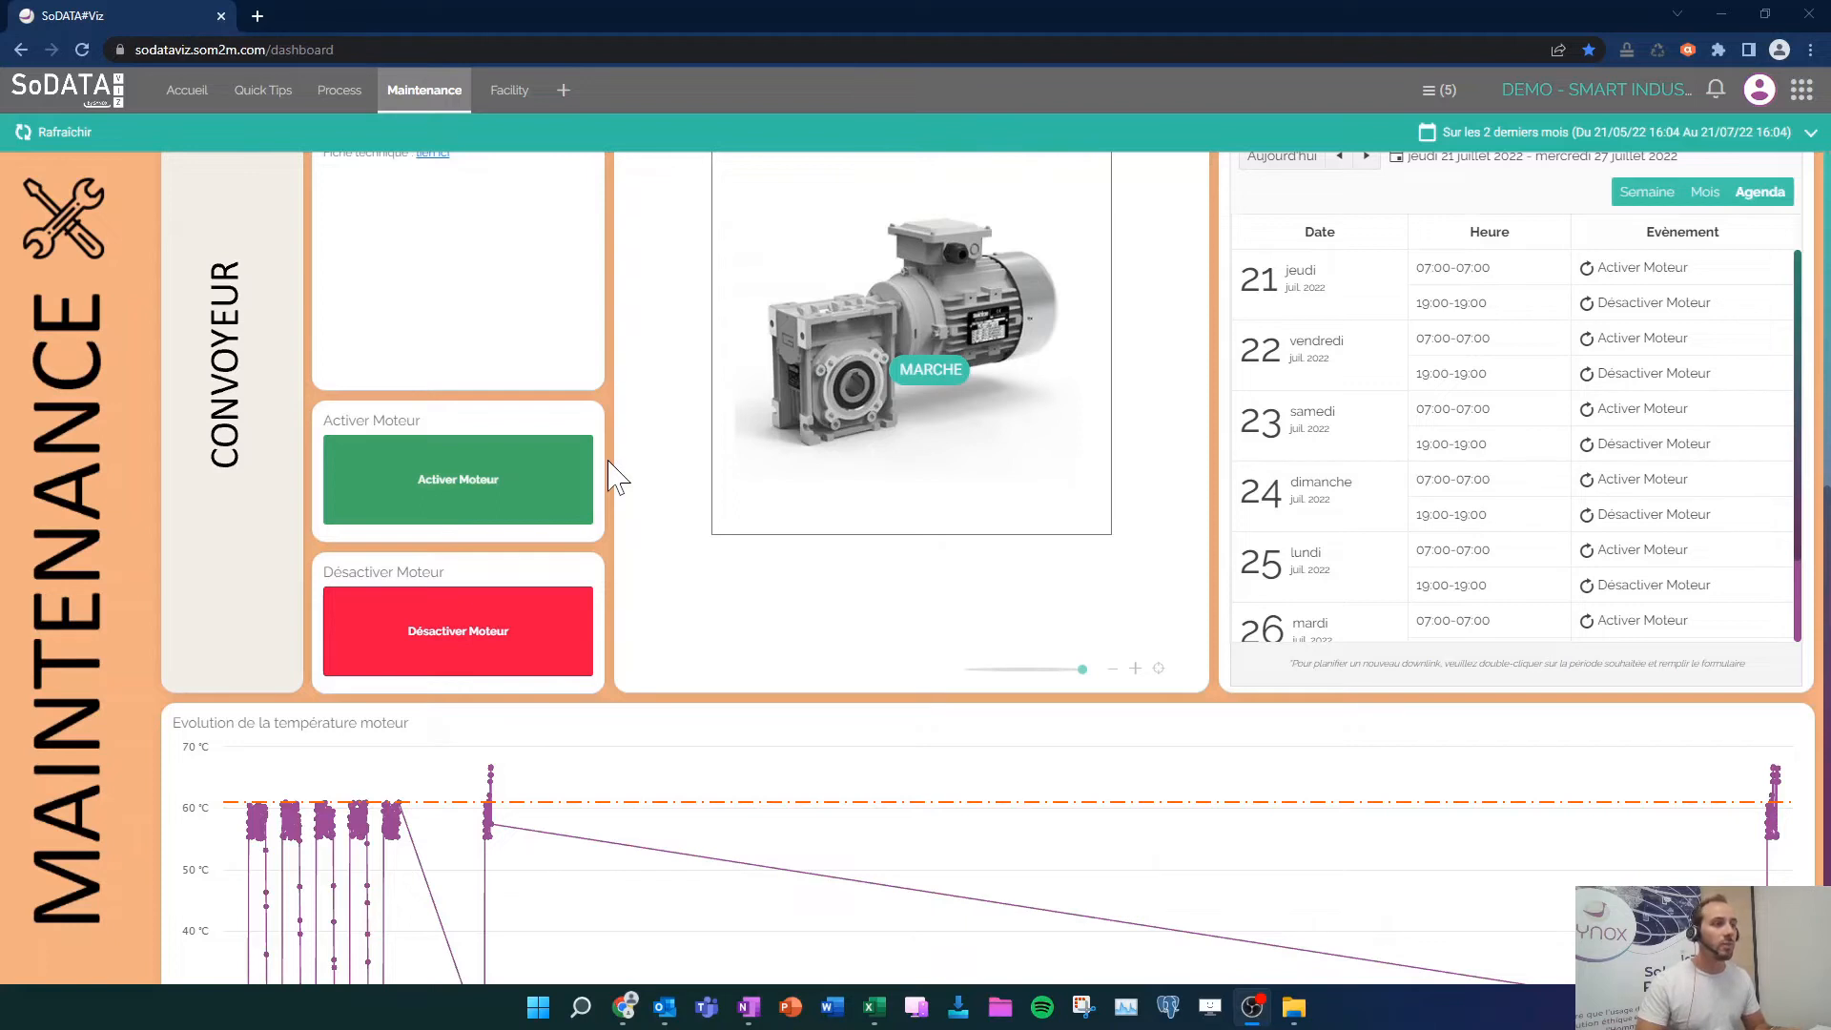
scroll(618, 477, up, 1)
scroll(618, 472, up, 1)
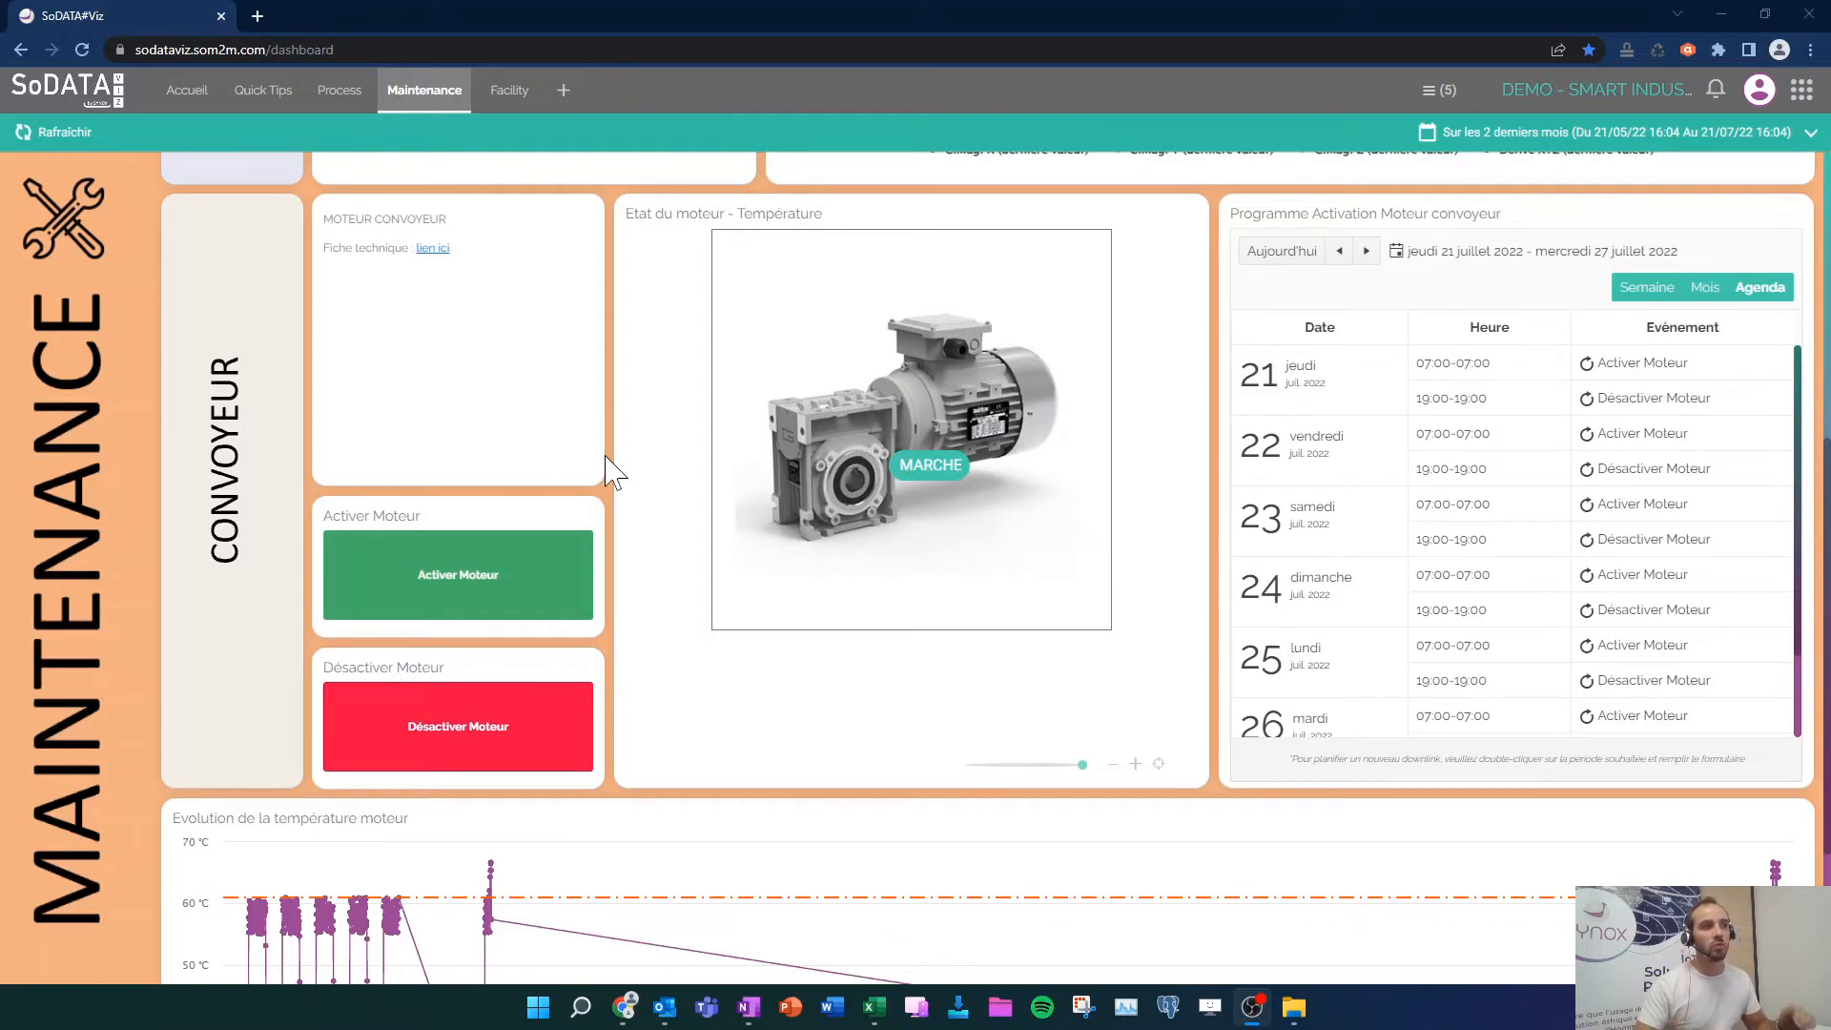
Create a new alert from the alerts page with the condition Température supérieur à 61
click(1716, 92)
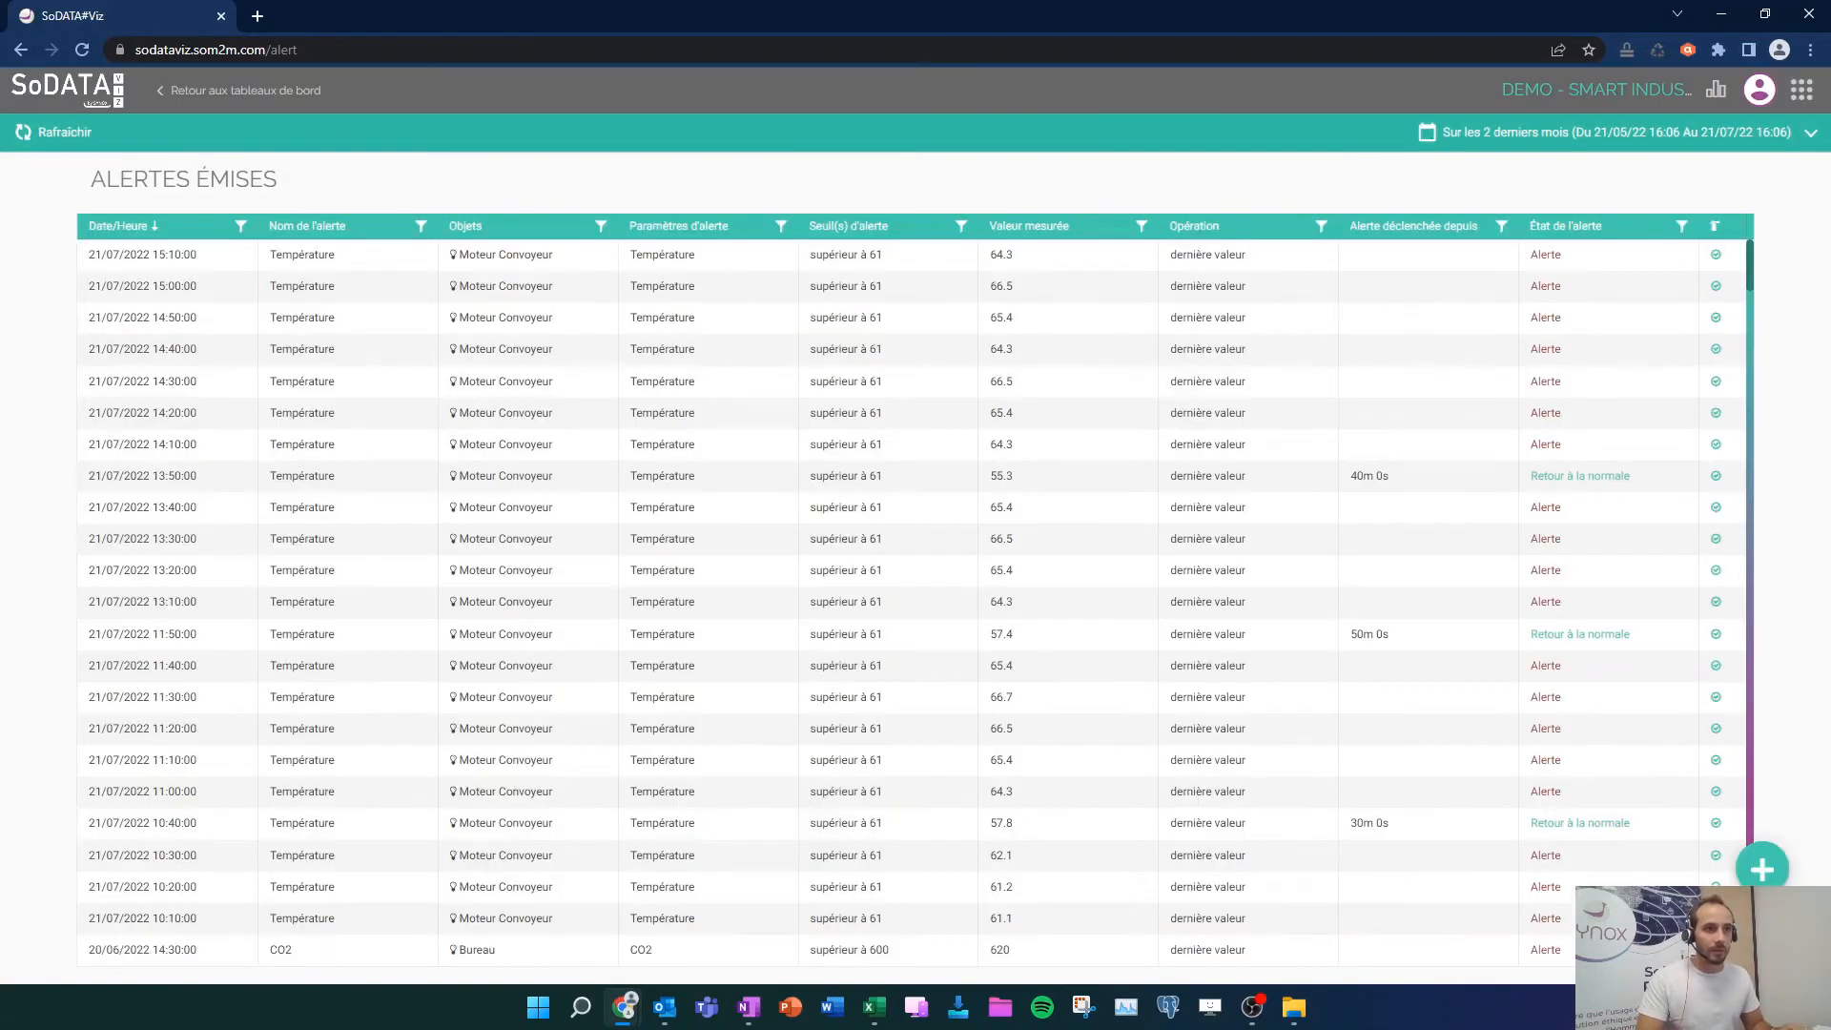
click(1762, 868)
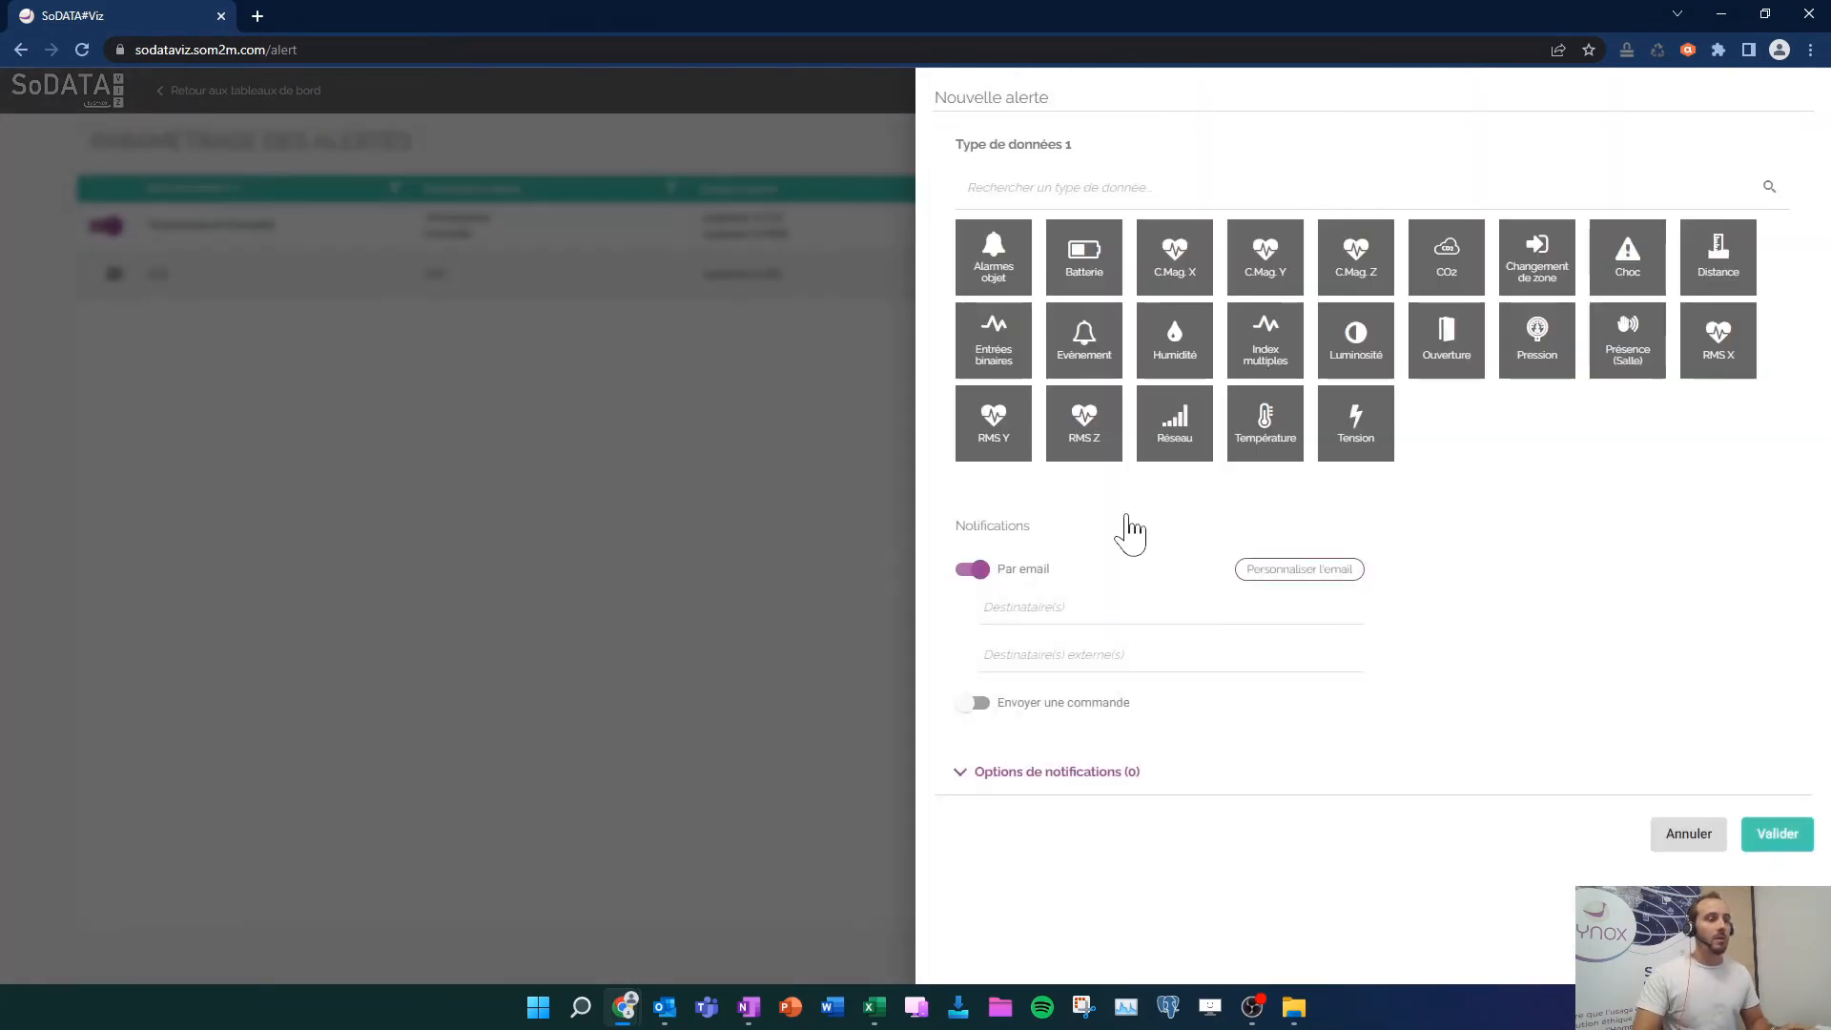
click(1268, 431)
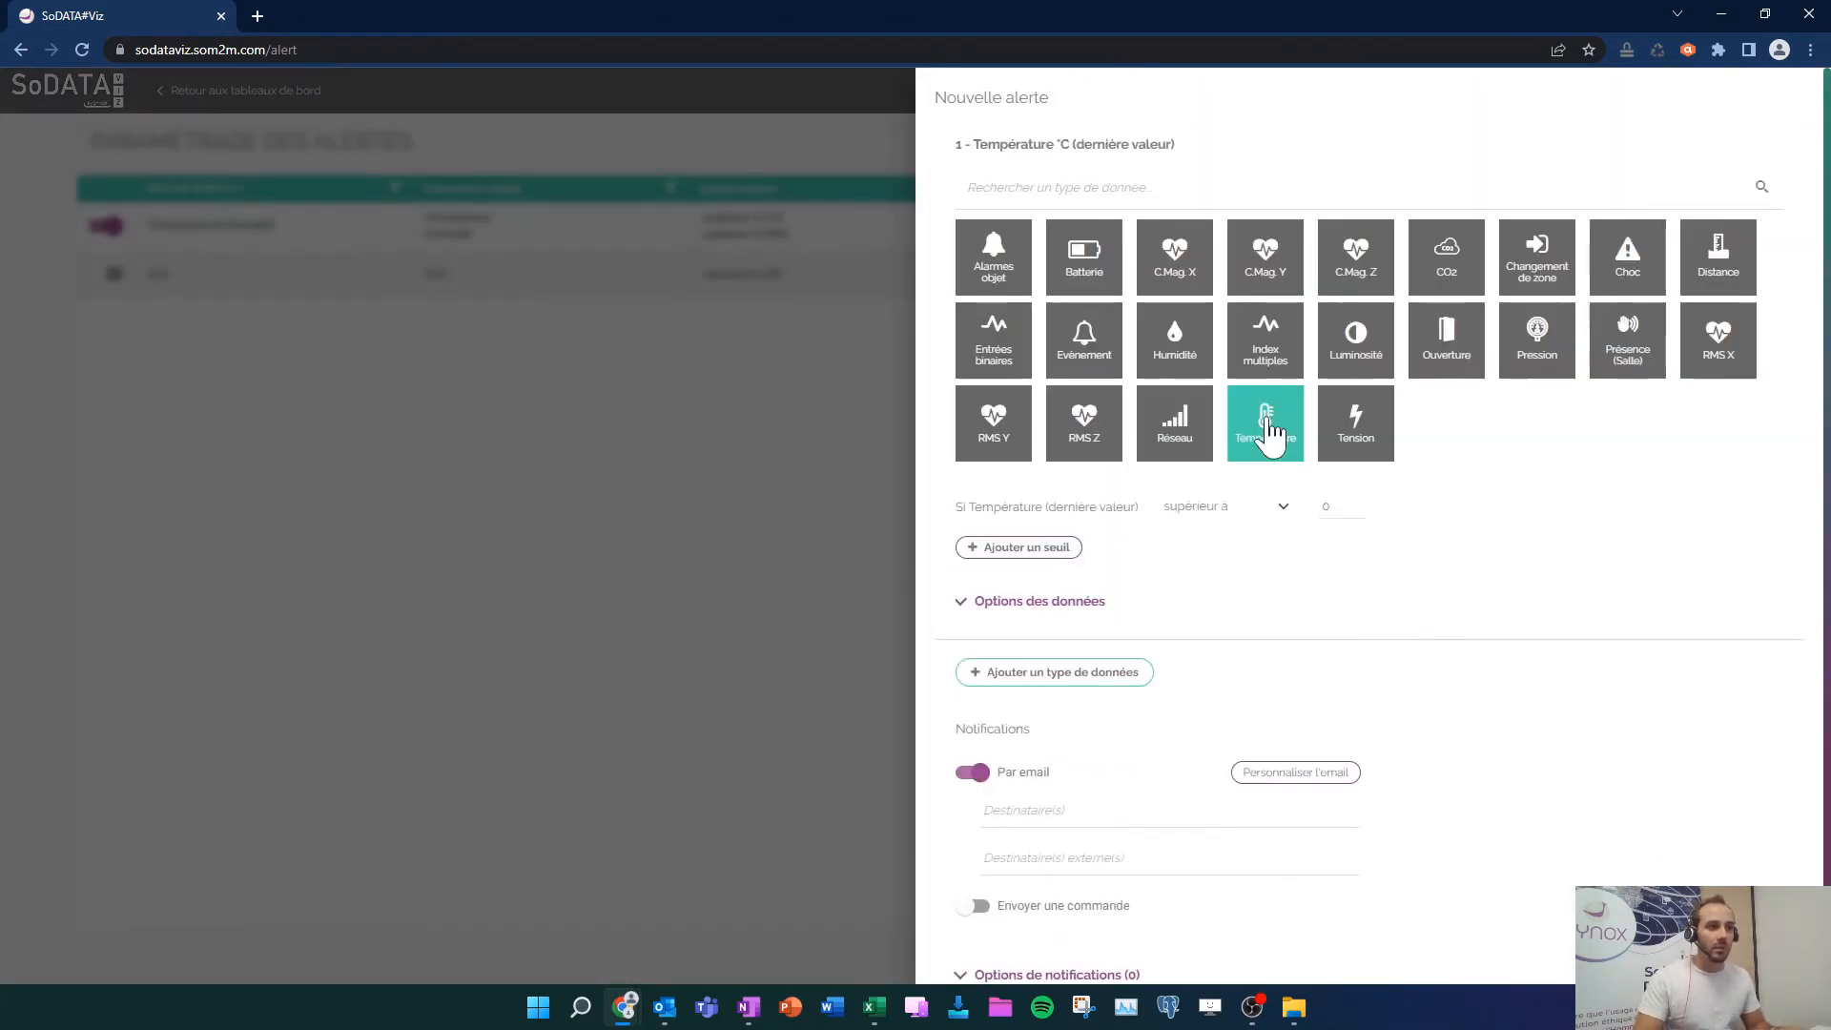
click(1328, 507)
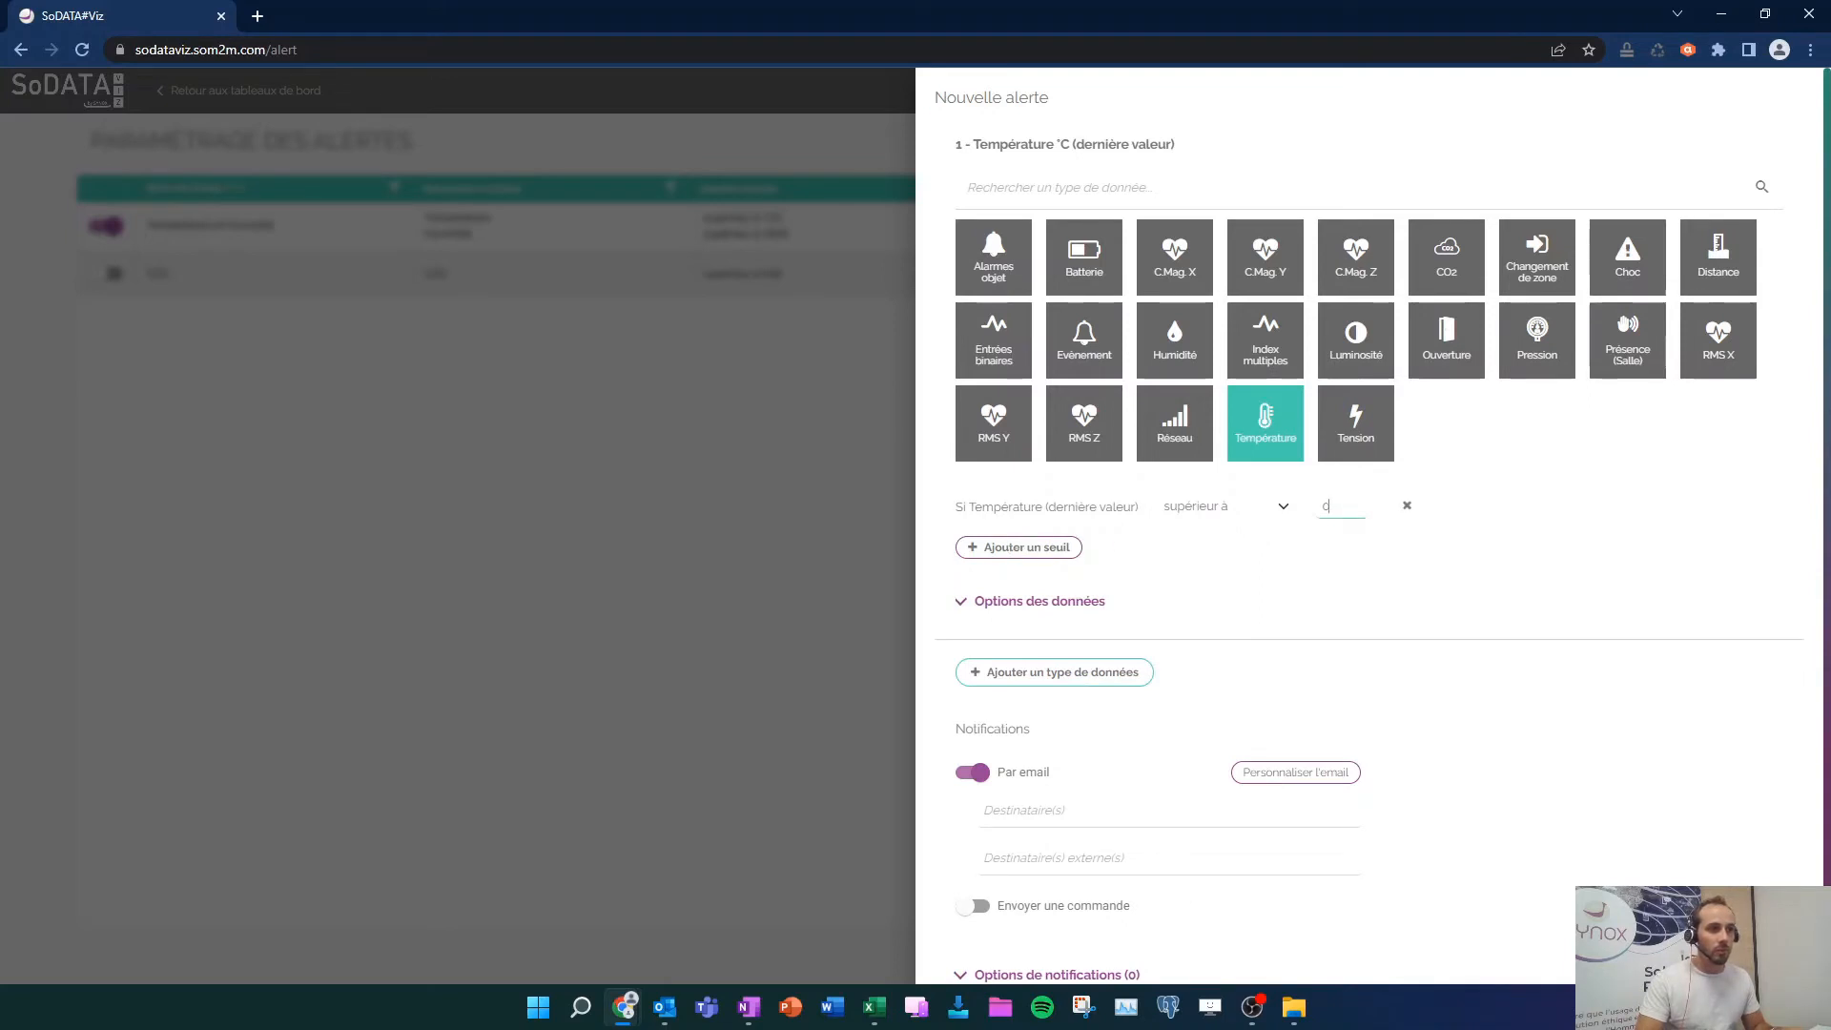
double_click(1325, 507)
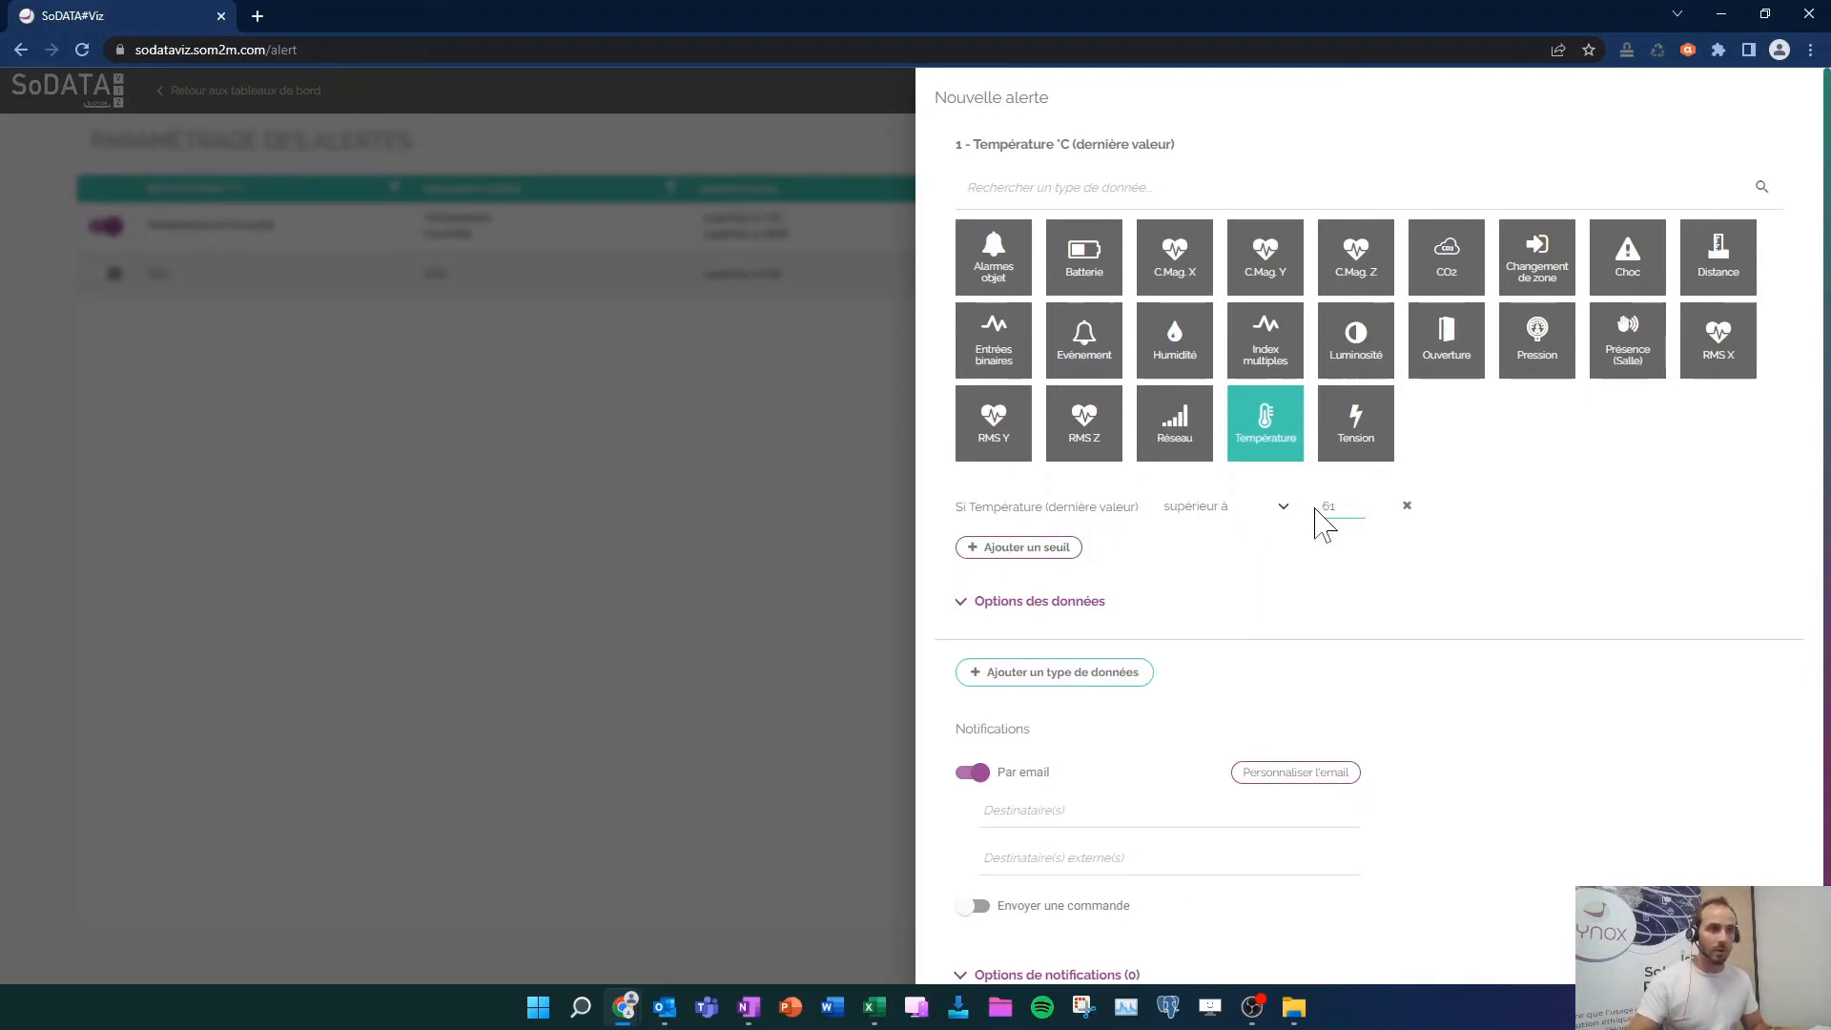
Restrict the new alert's temperature condition to the Moteur Convoyeur object
click(1025, 607)
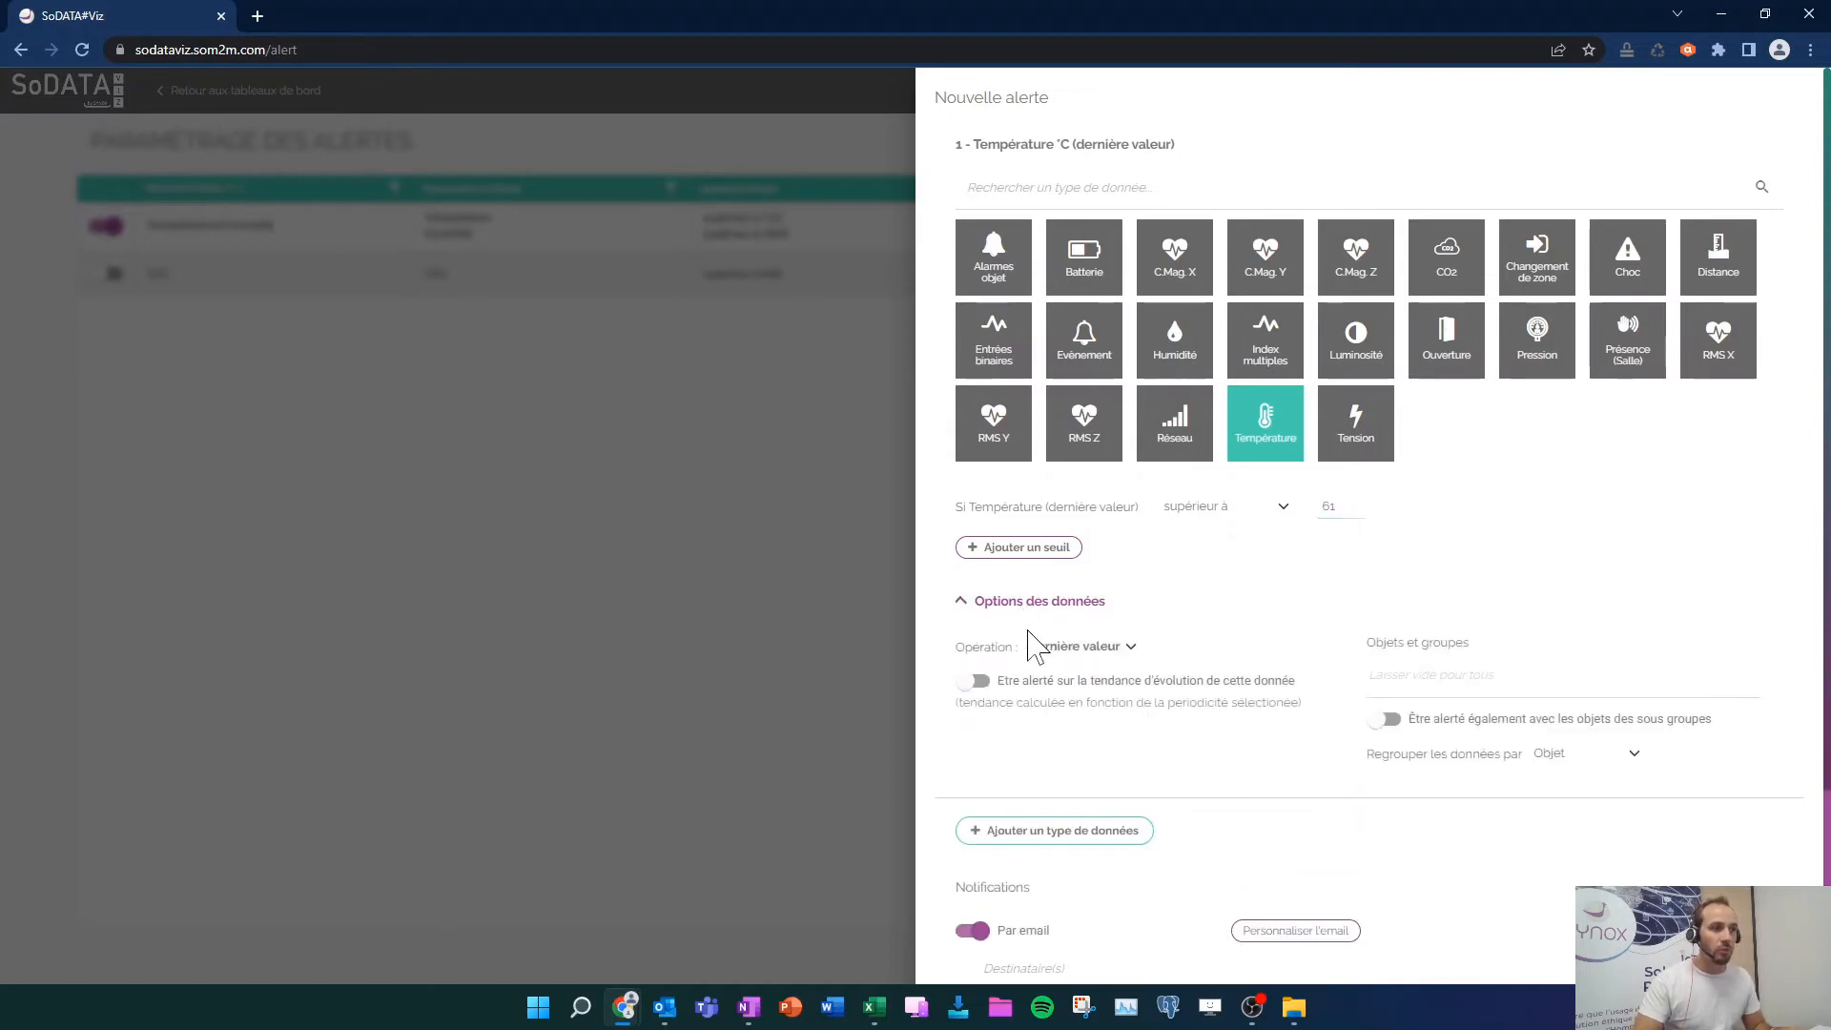
click(1421, 674)
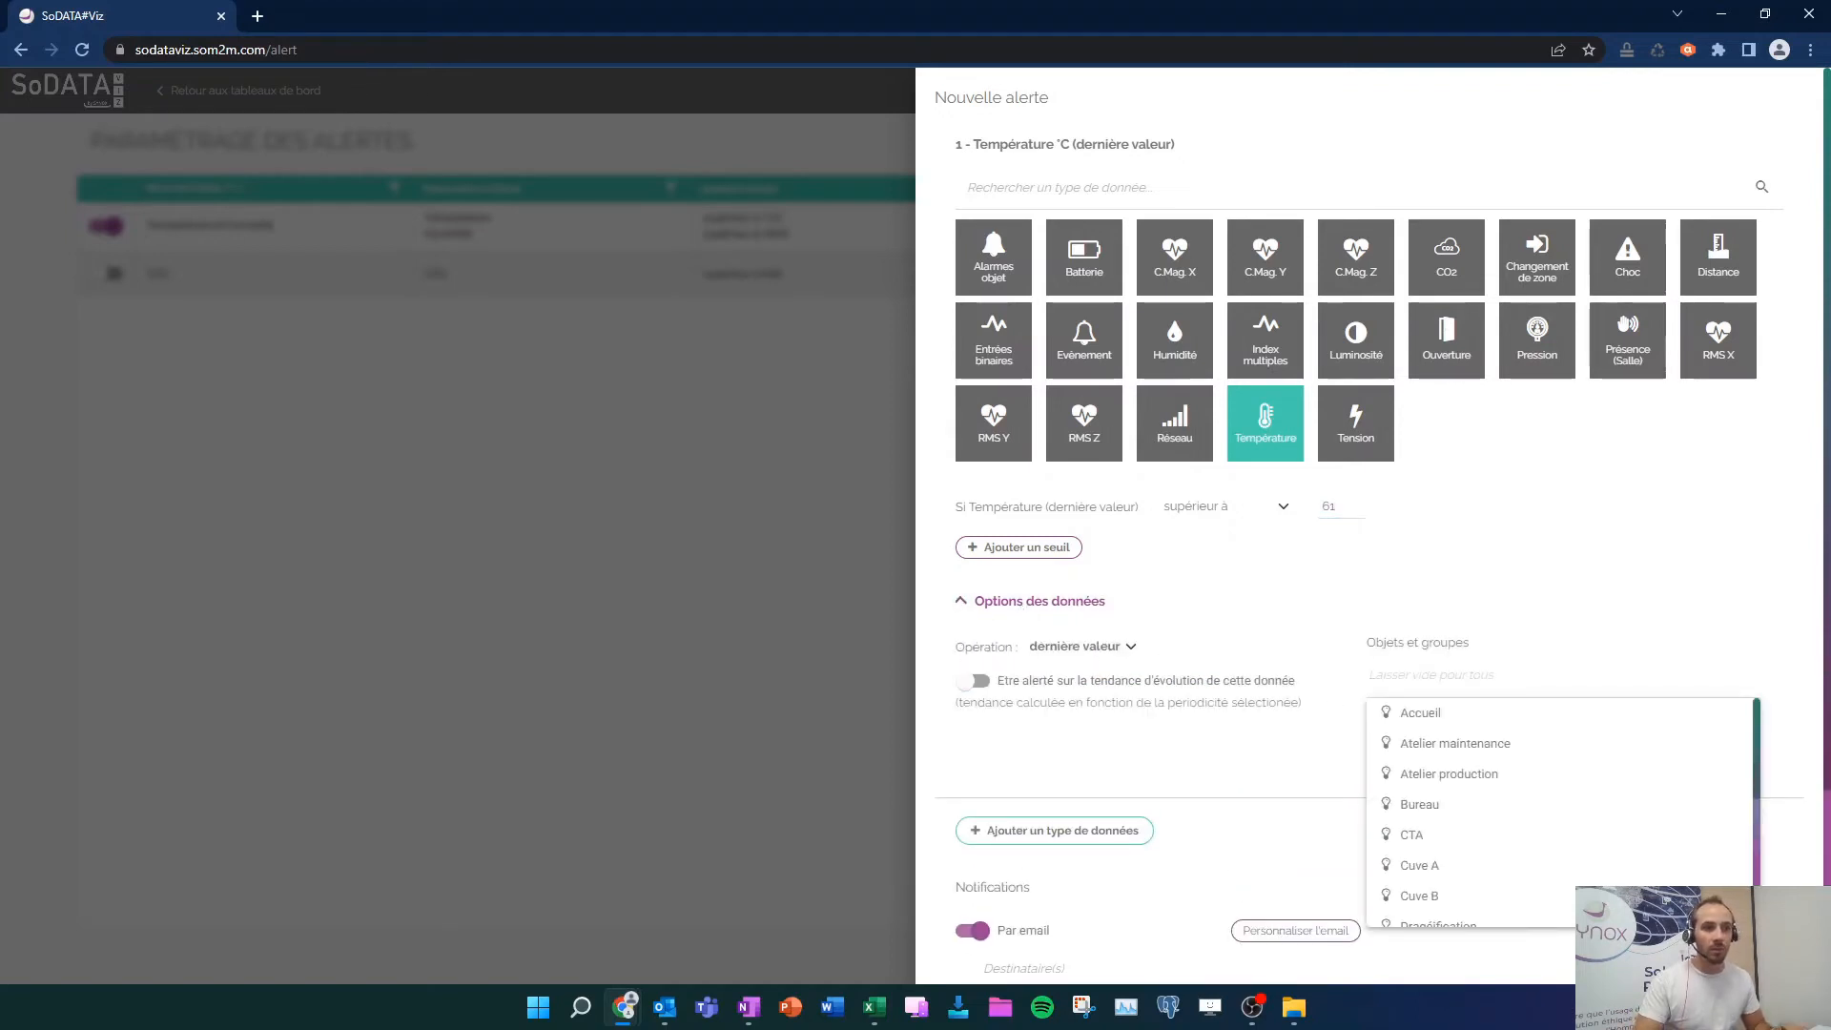
text(mot)
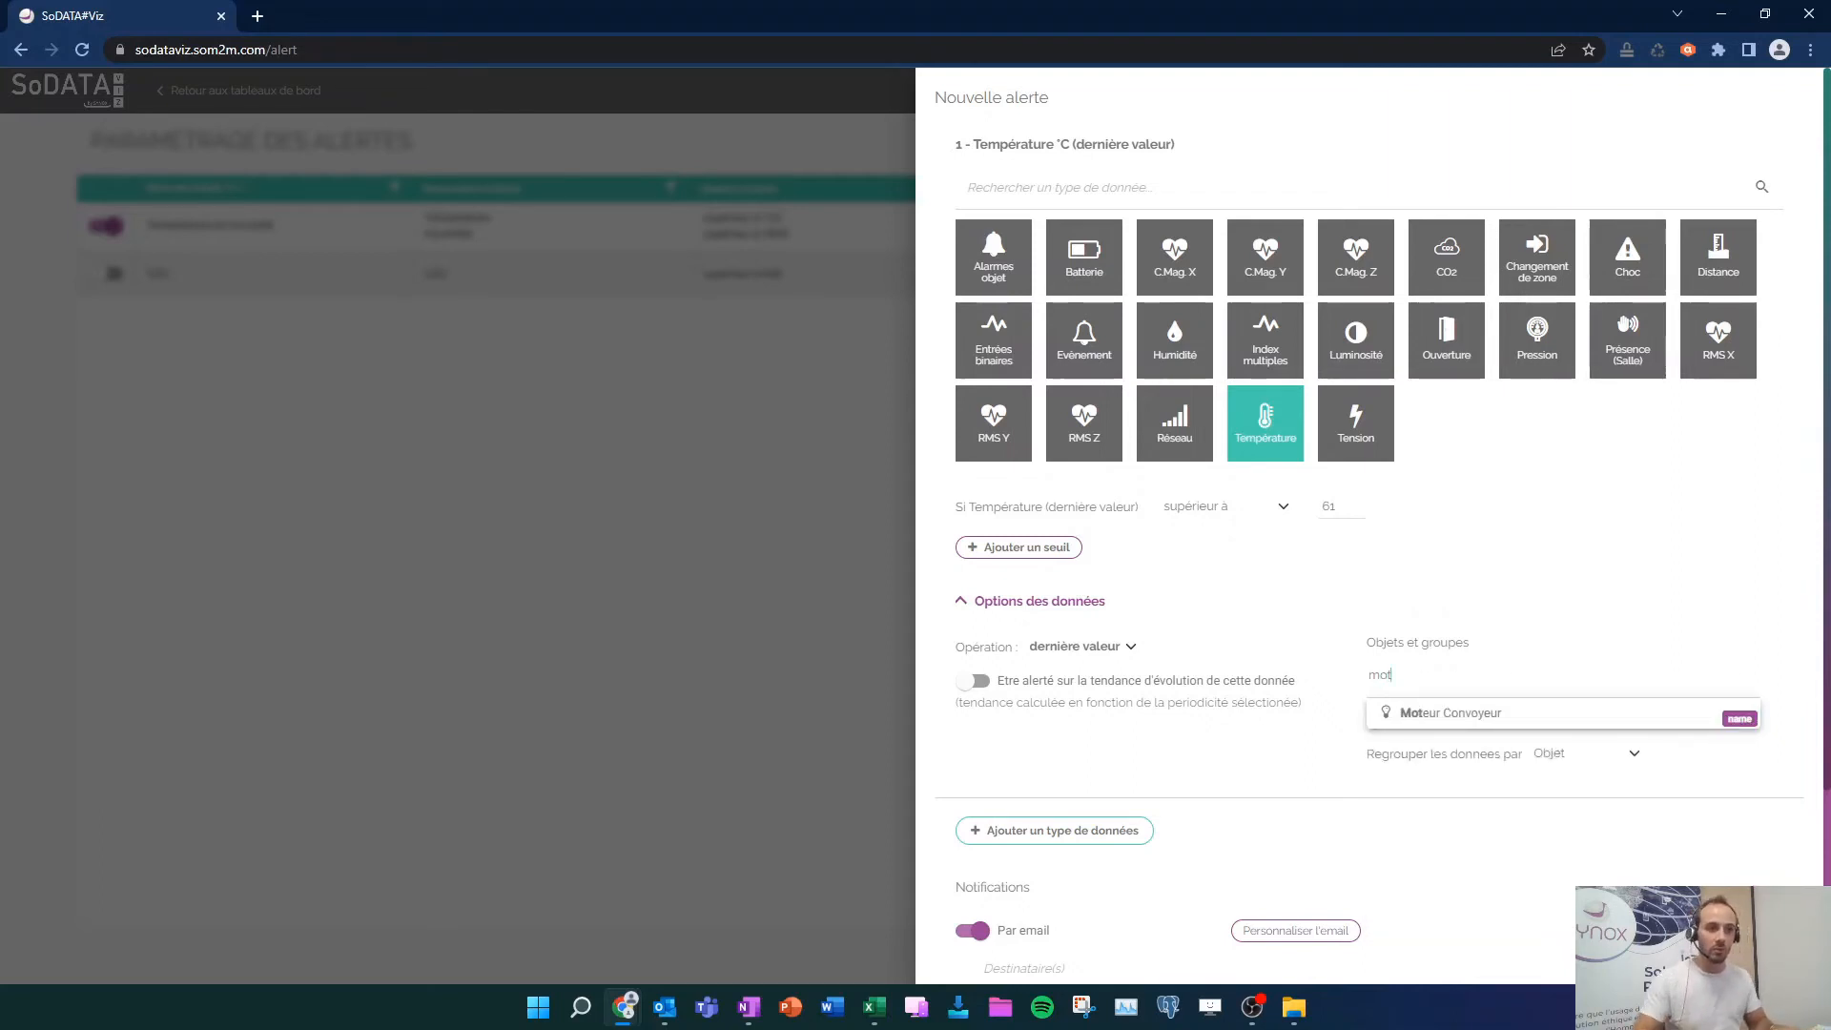
click(1453, 723)
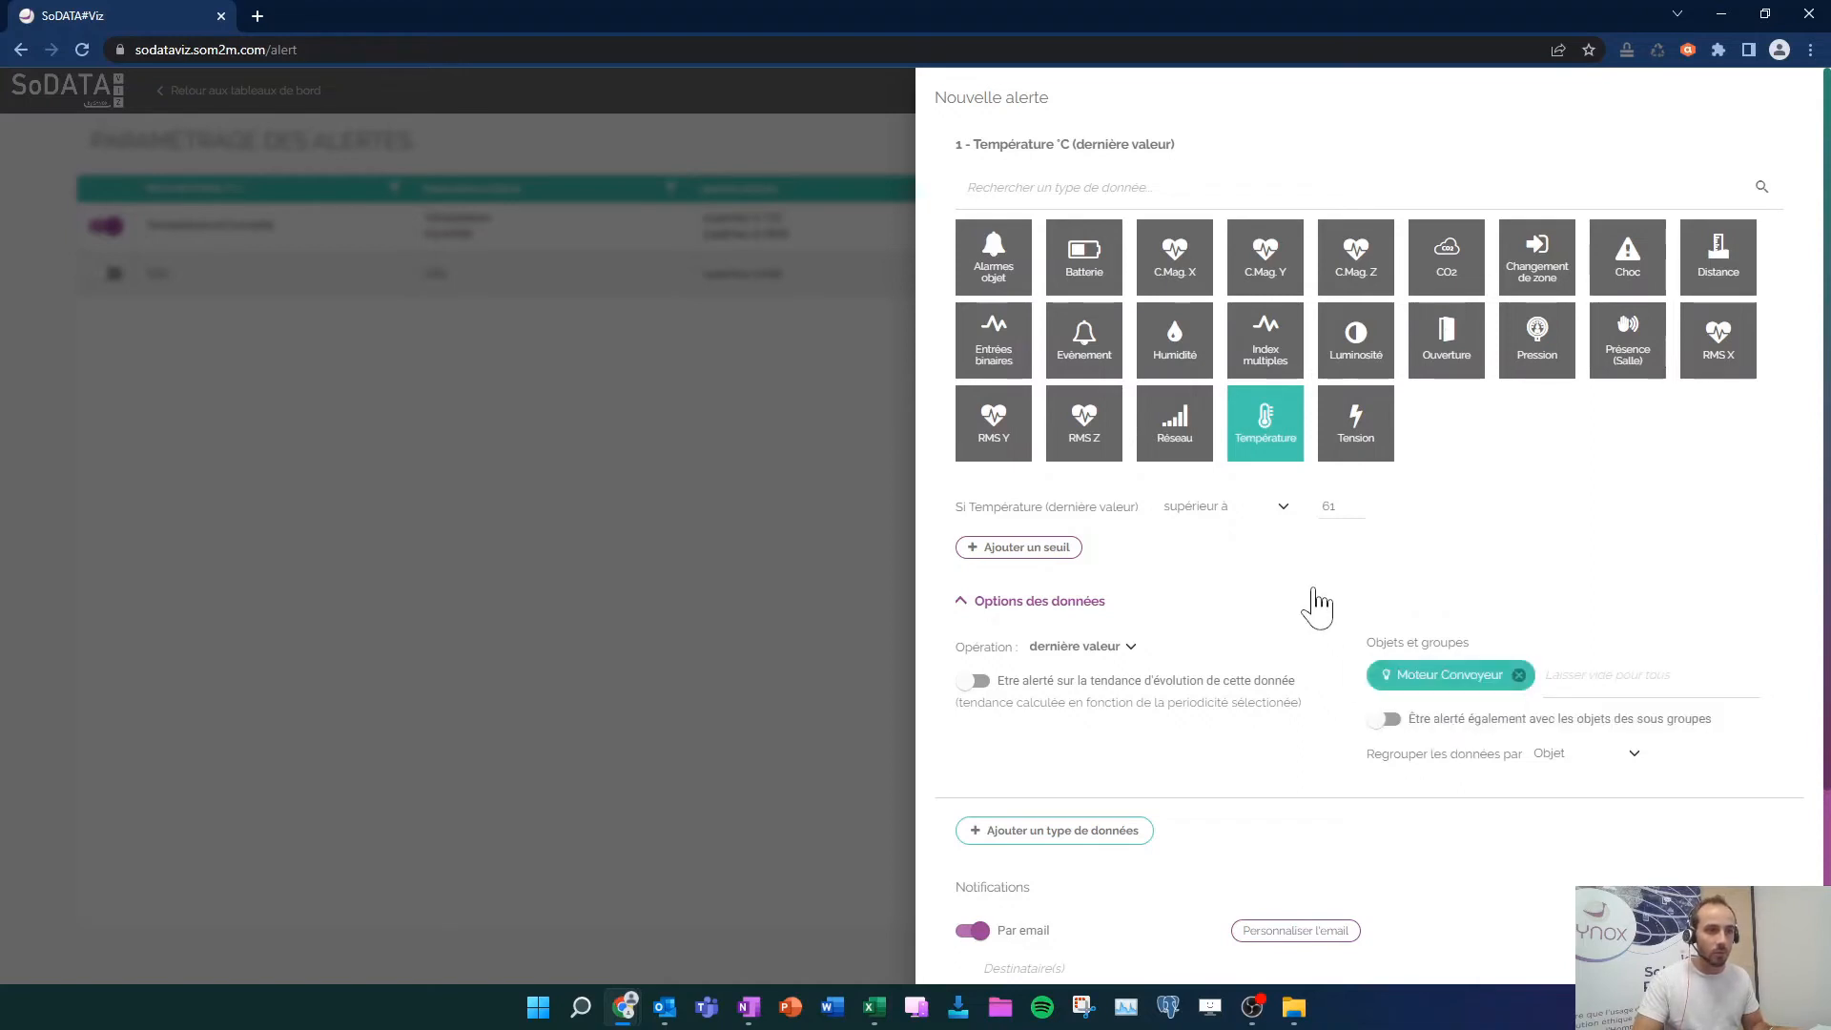
Add the platform user as a recipient of the motor alert's email notification
scroll(1312, 589, down, 3)
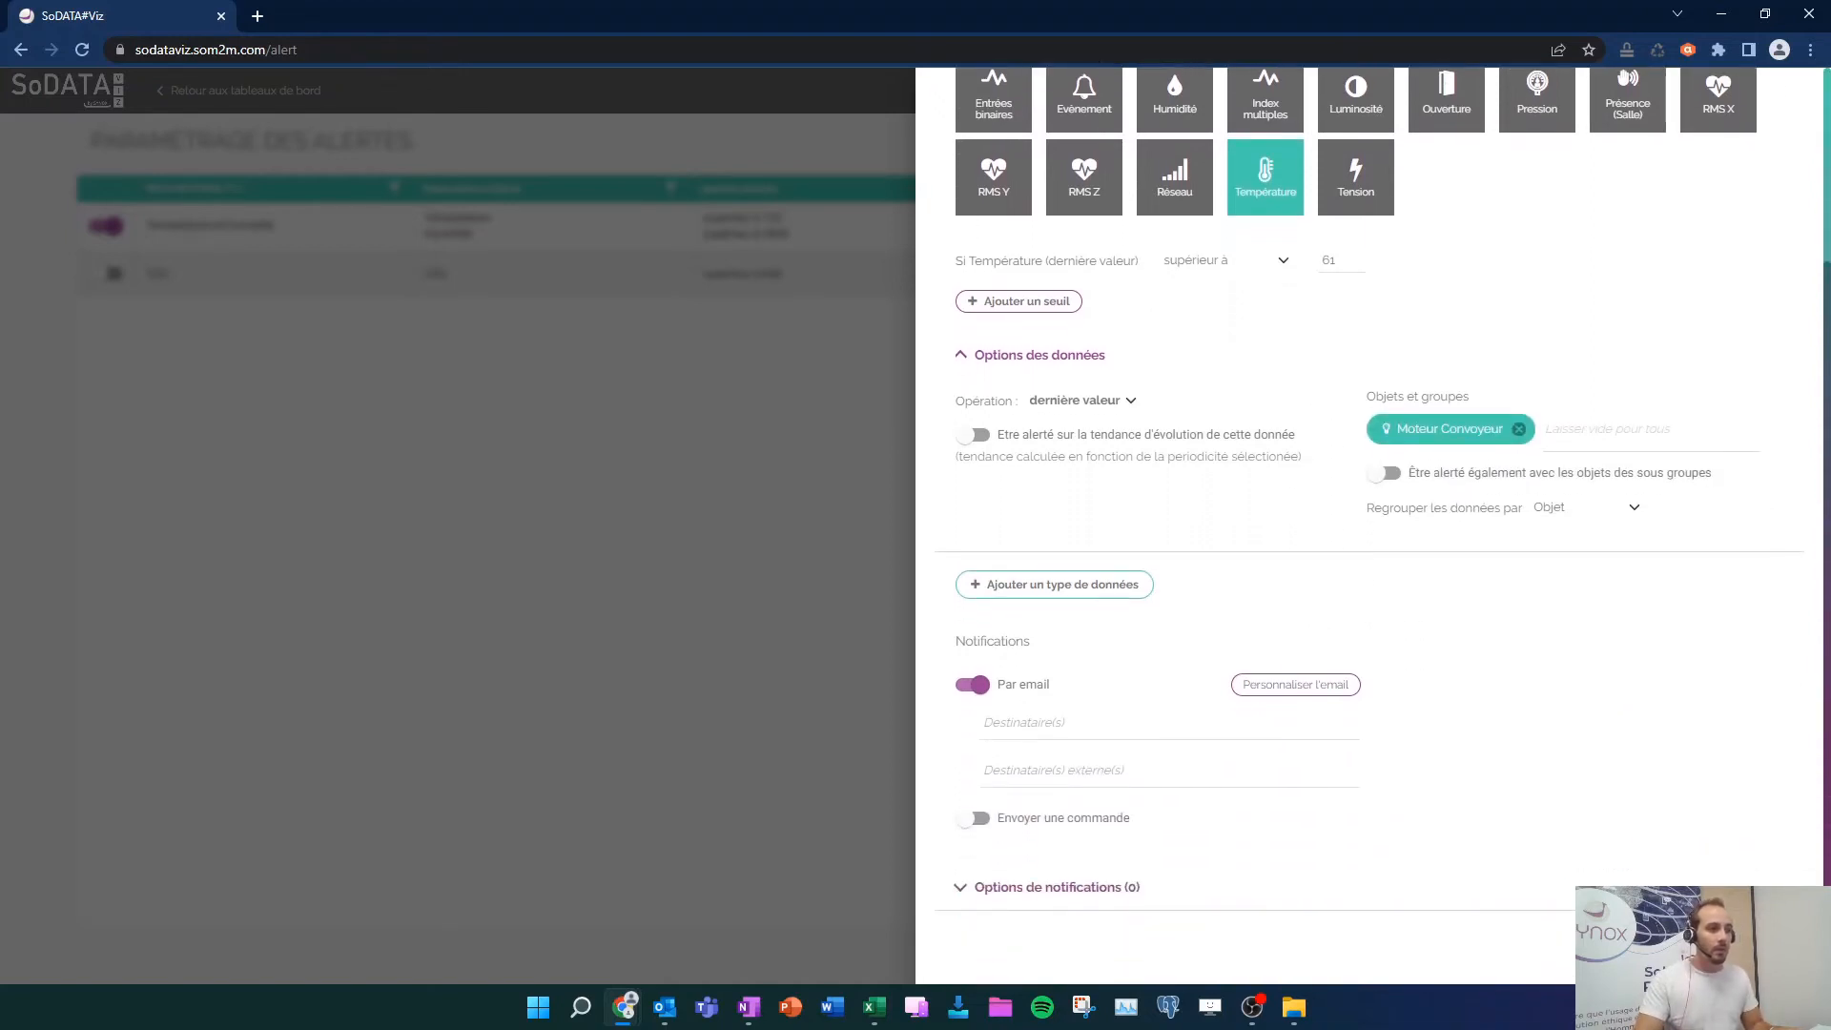
click(1169, 723)
text(tme)
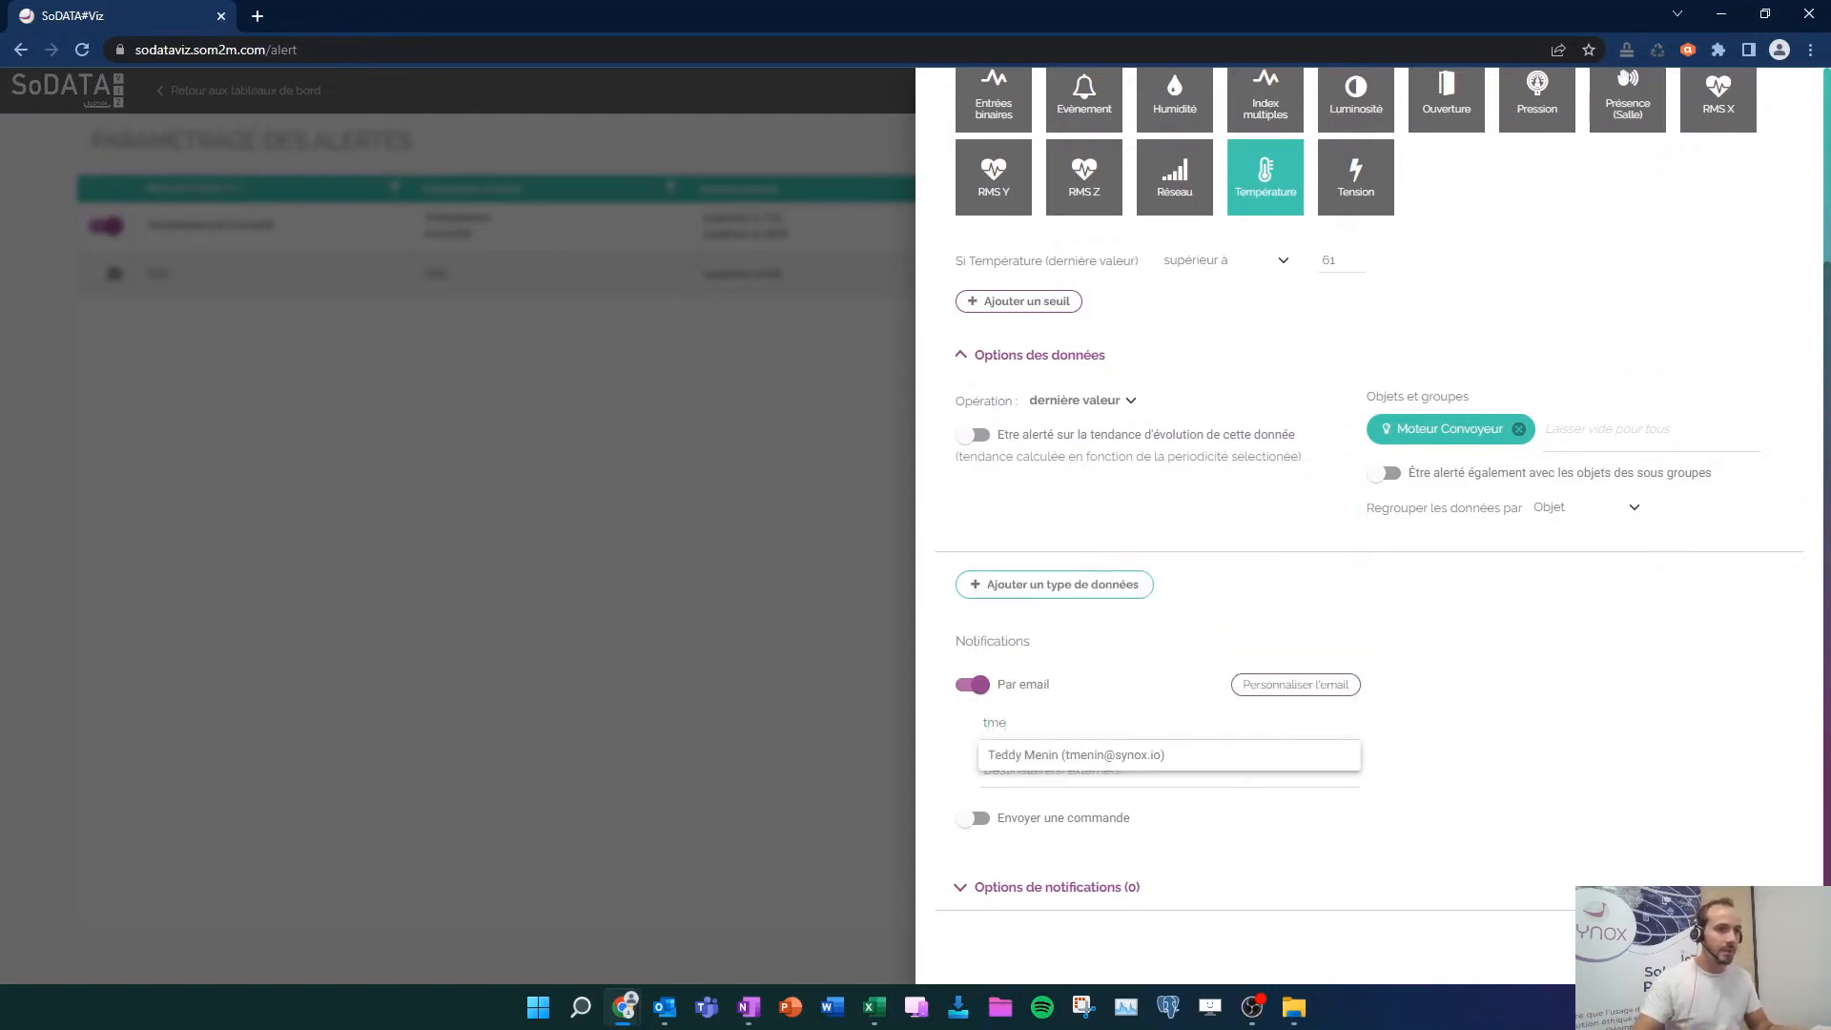
click(1110, 755)
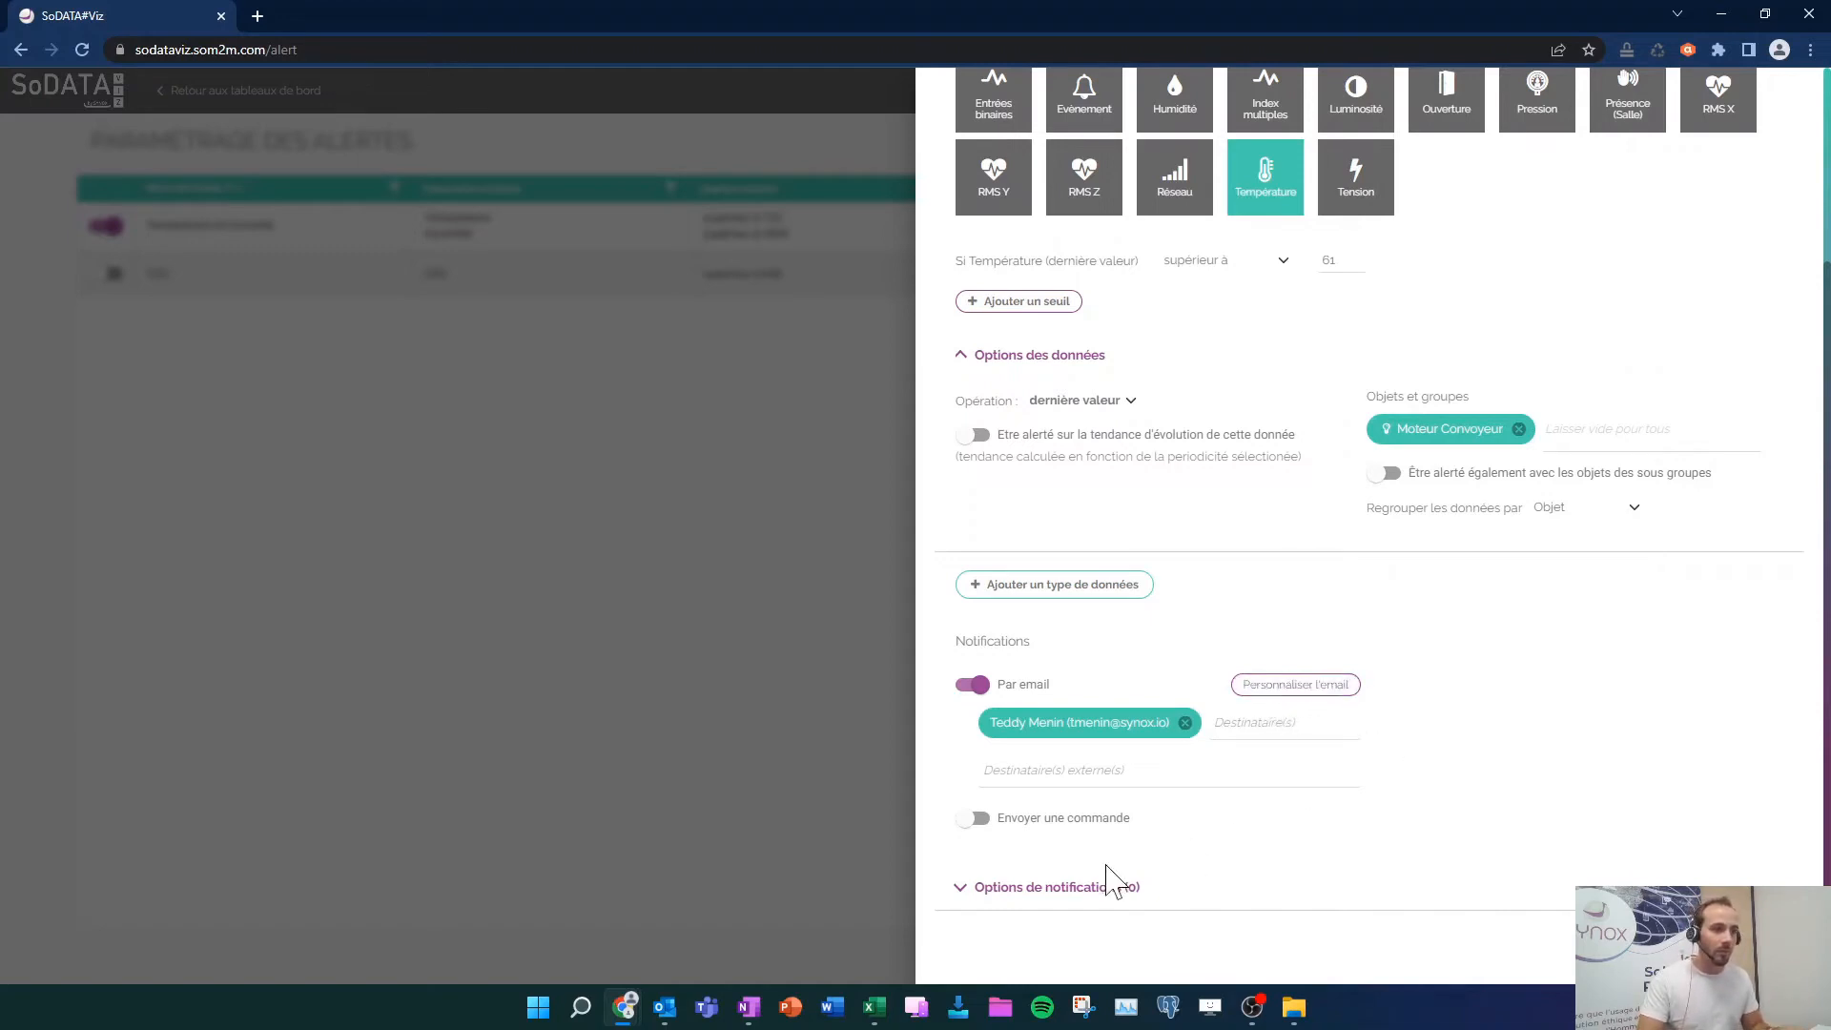
Set the motor alert to notify after 30 minutes and to send its email once a day
click(1044, 887)
scroll(1204, 844, down, 2)
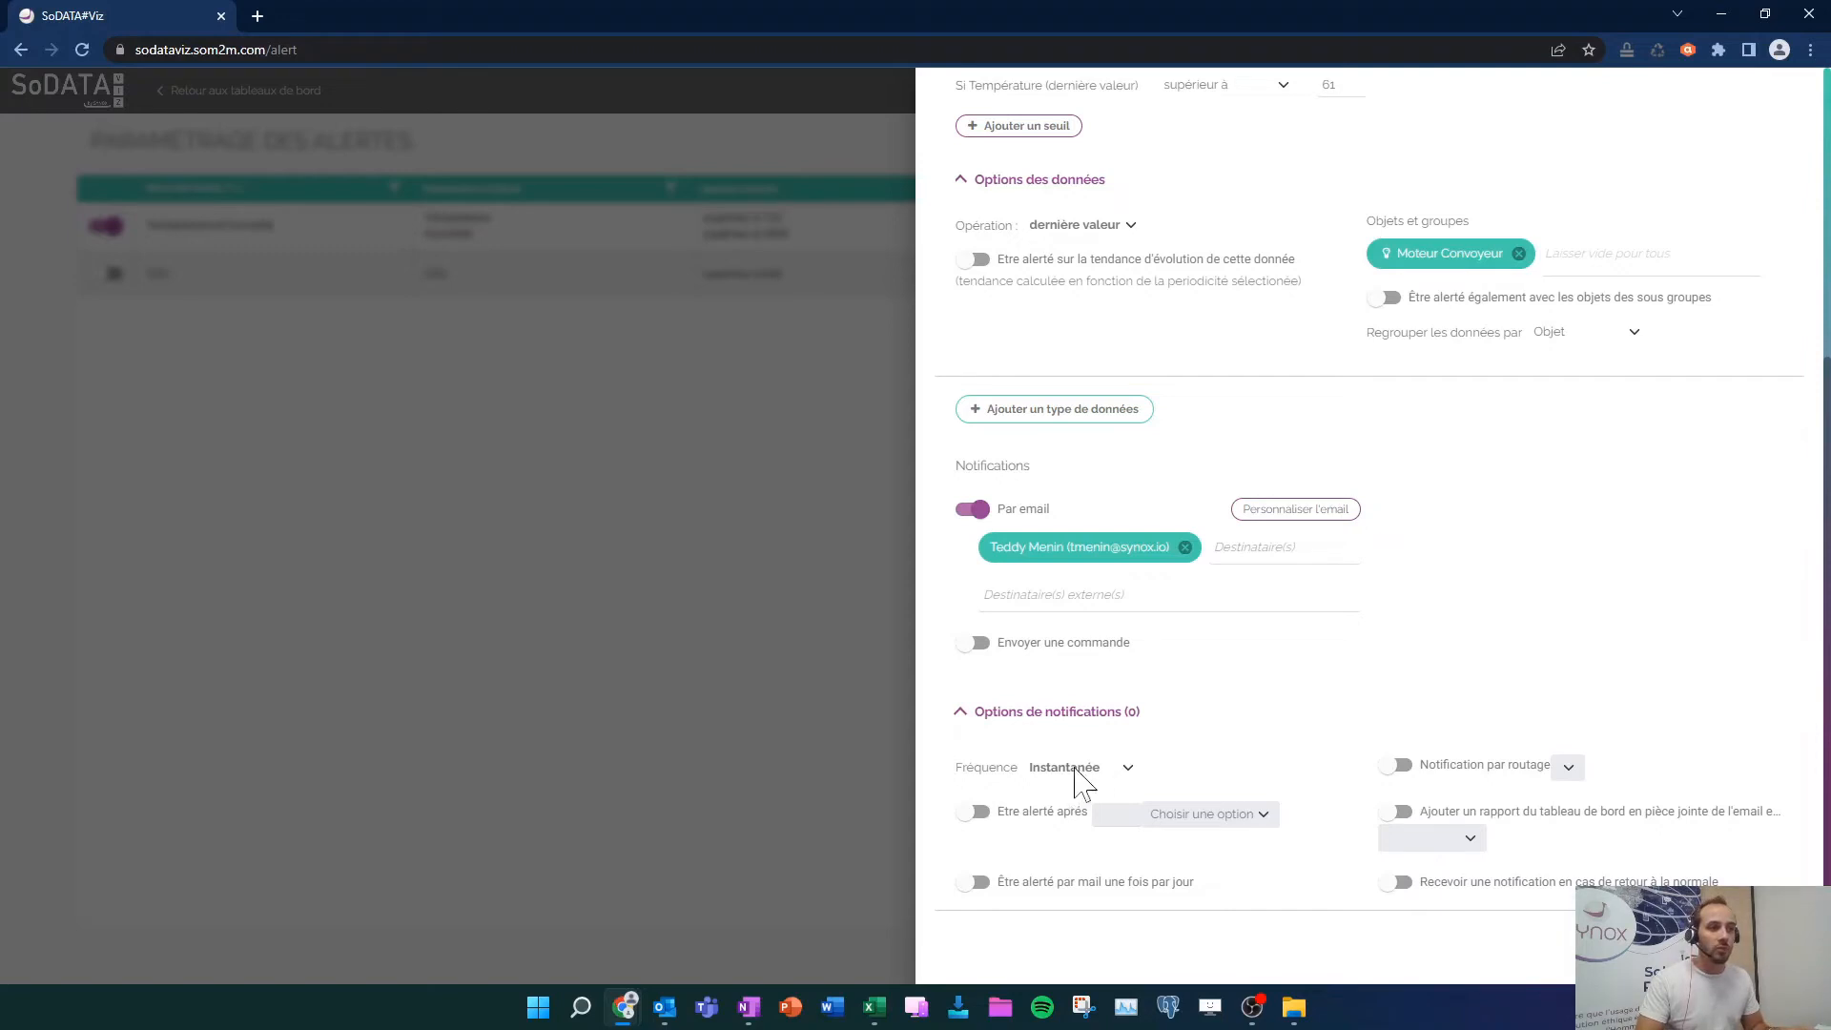
click(975, 815)
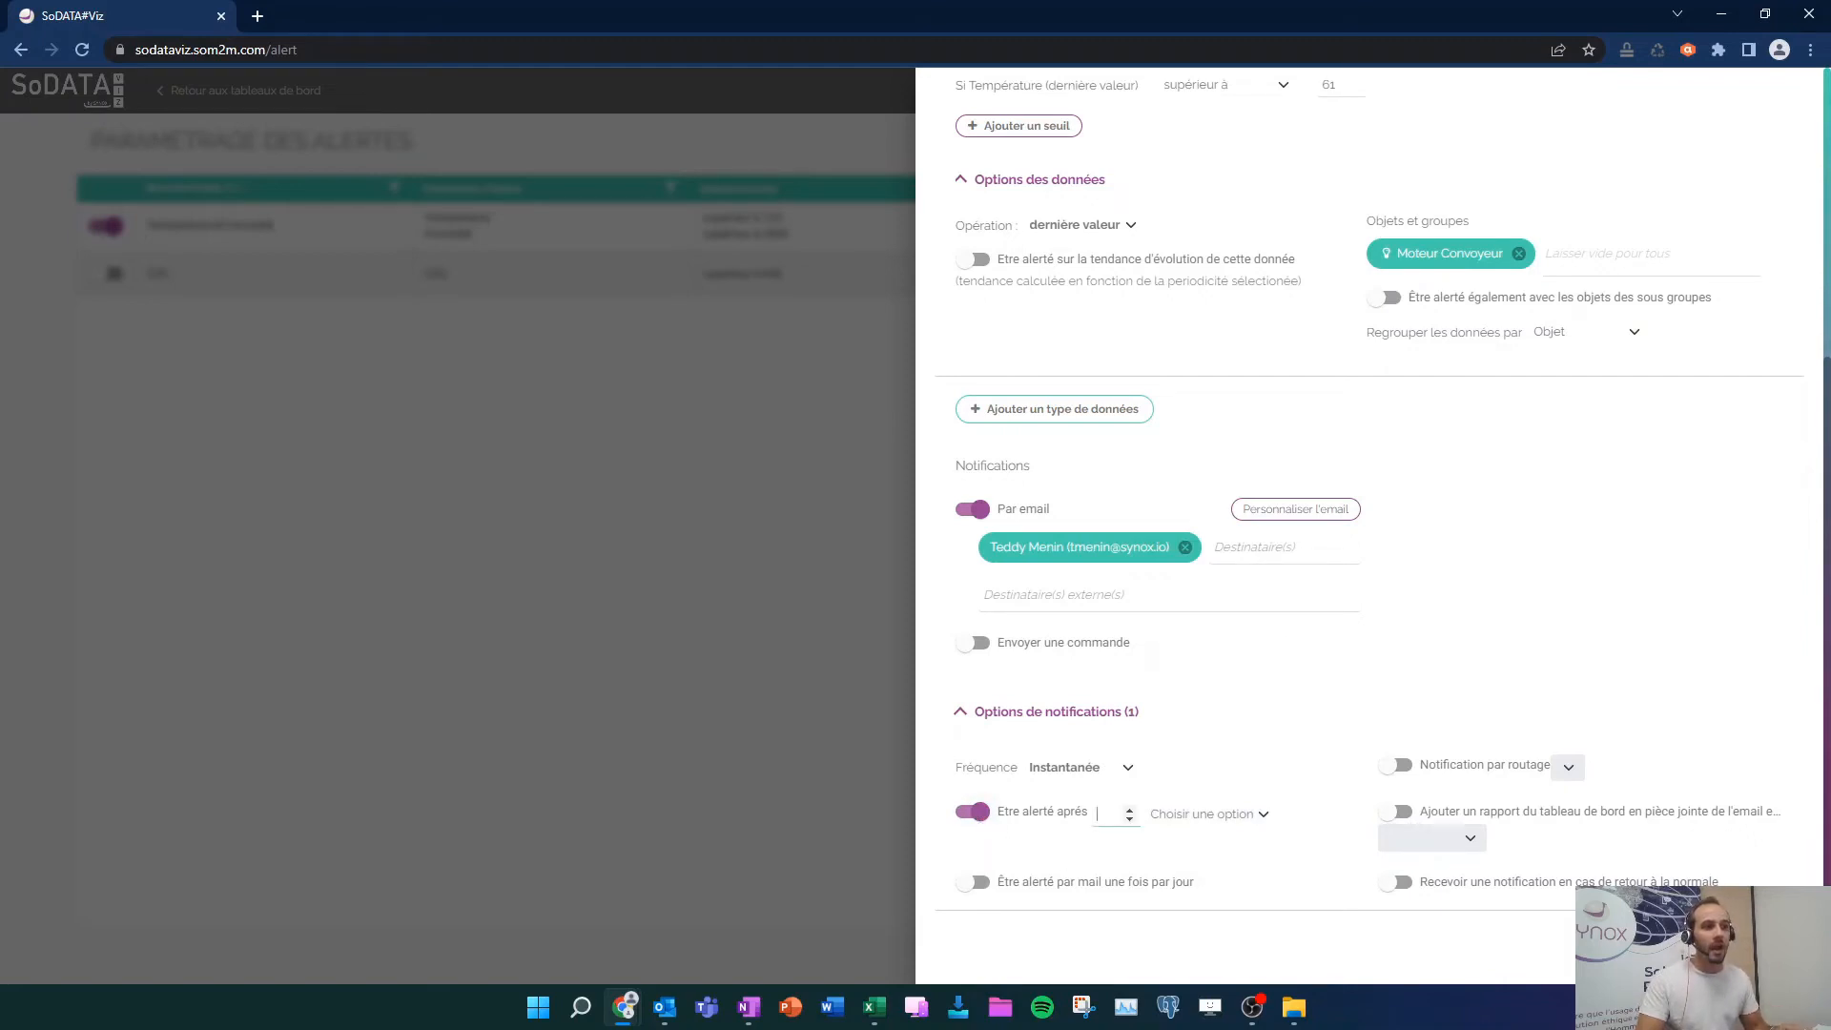
click(1204, 814)
click(1185, 863)
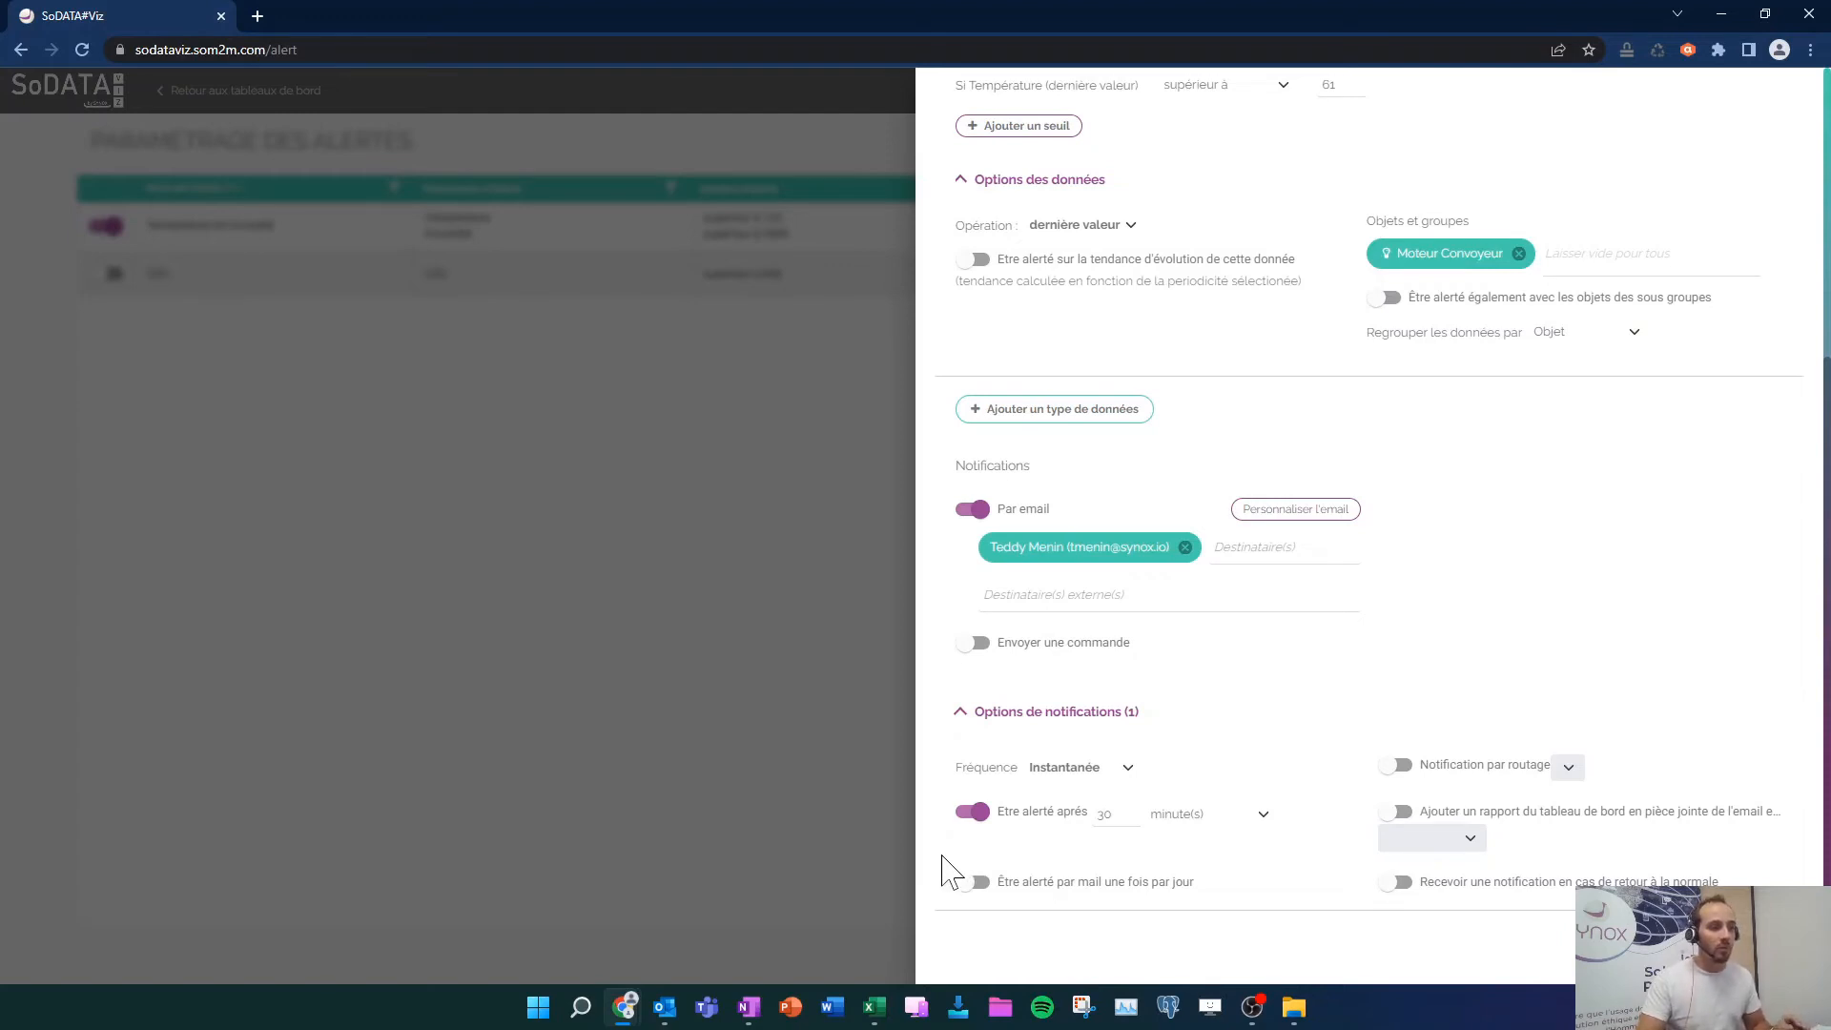
click(975, 895)
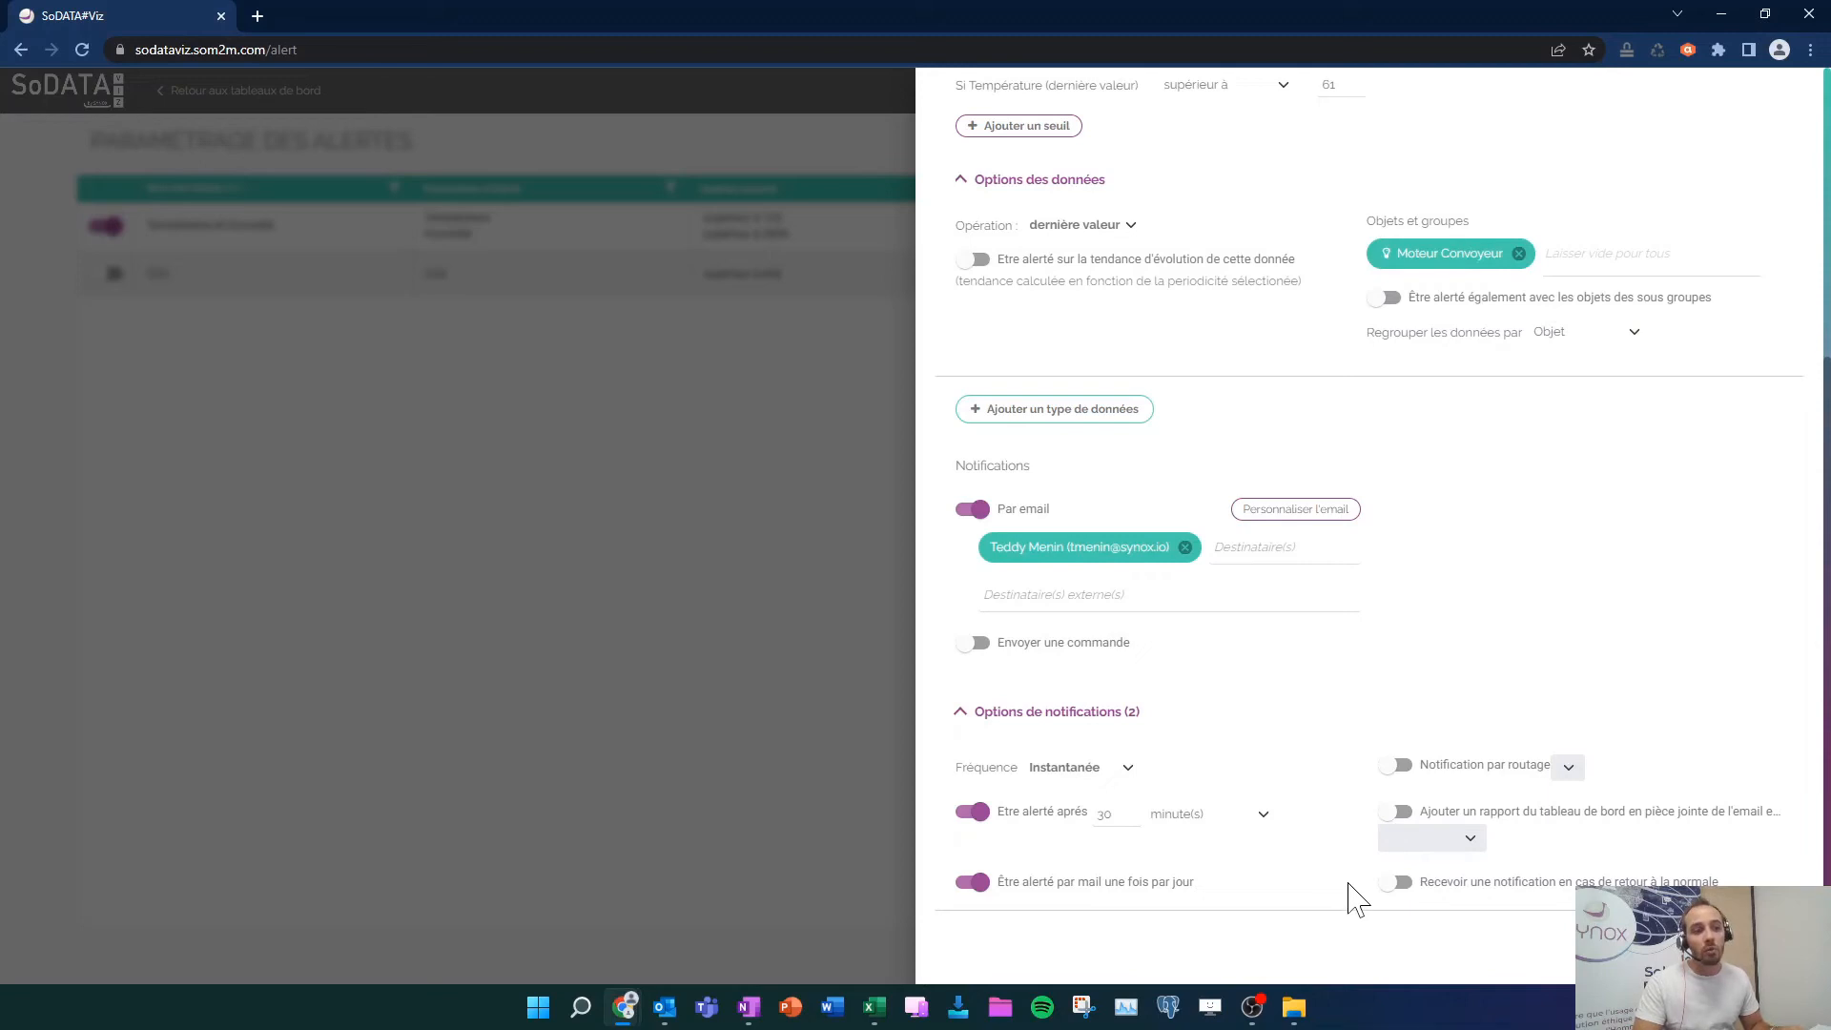
Attach the Maintenance dashboard report to the motor alert's email and enable the return-to-normal notification
click(1400, 814)
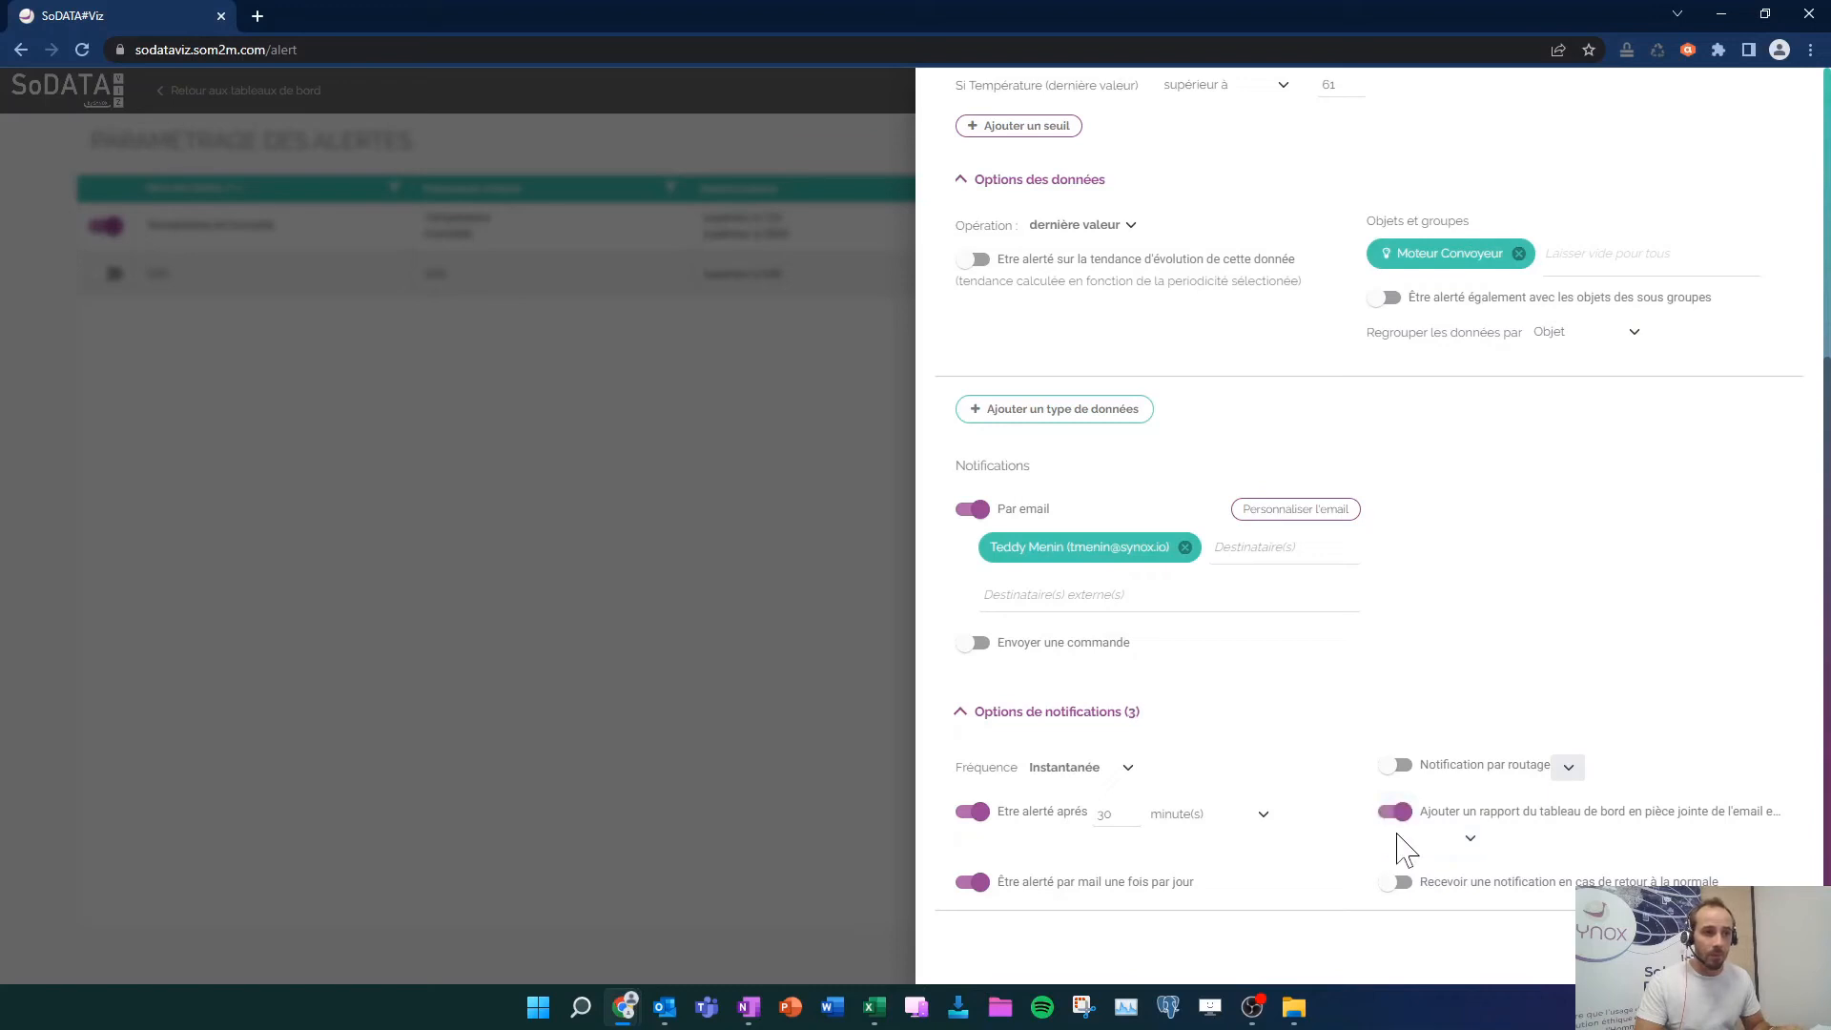
click(1469, 839)
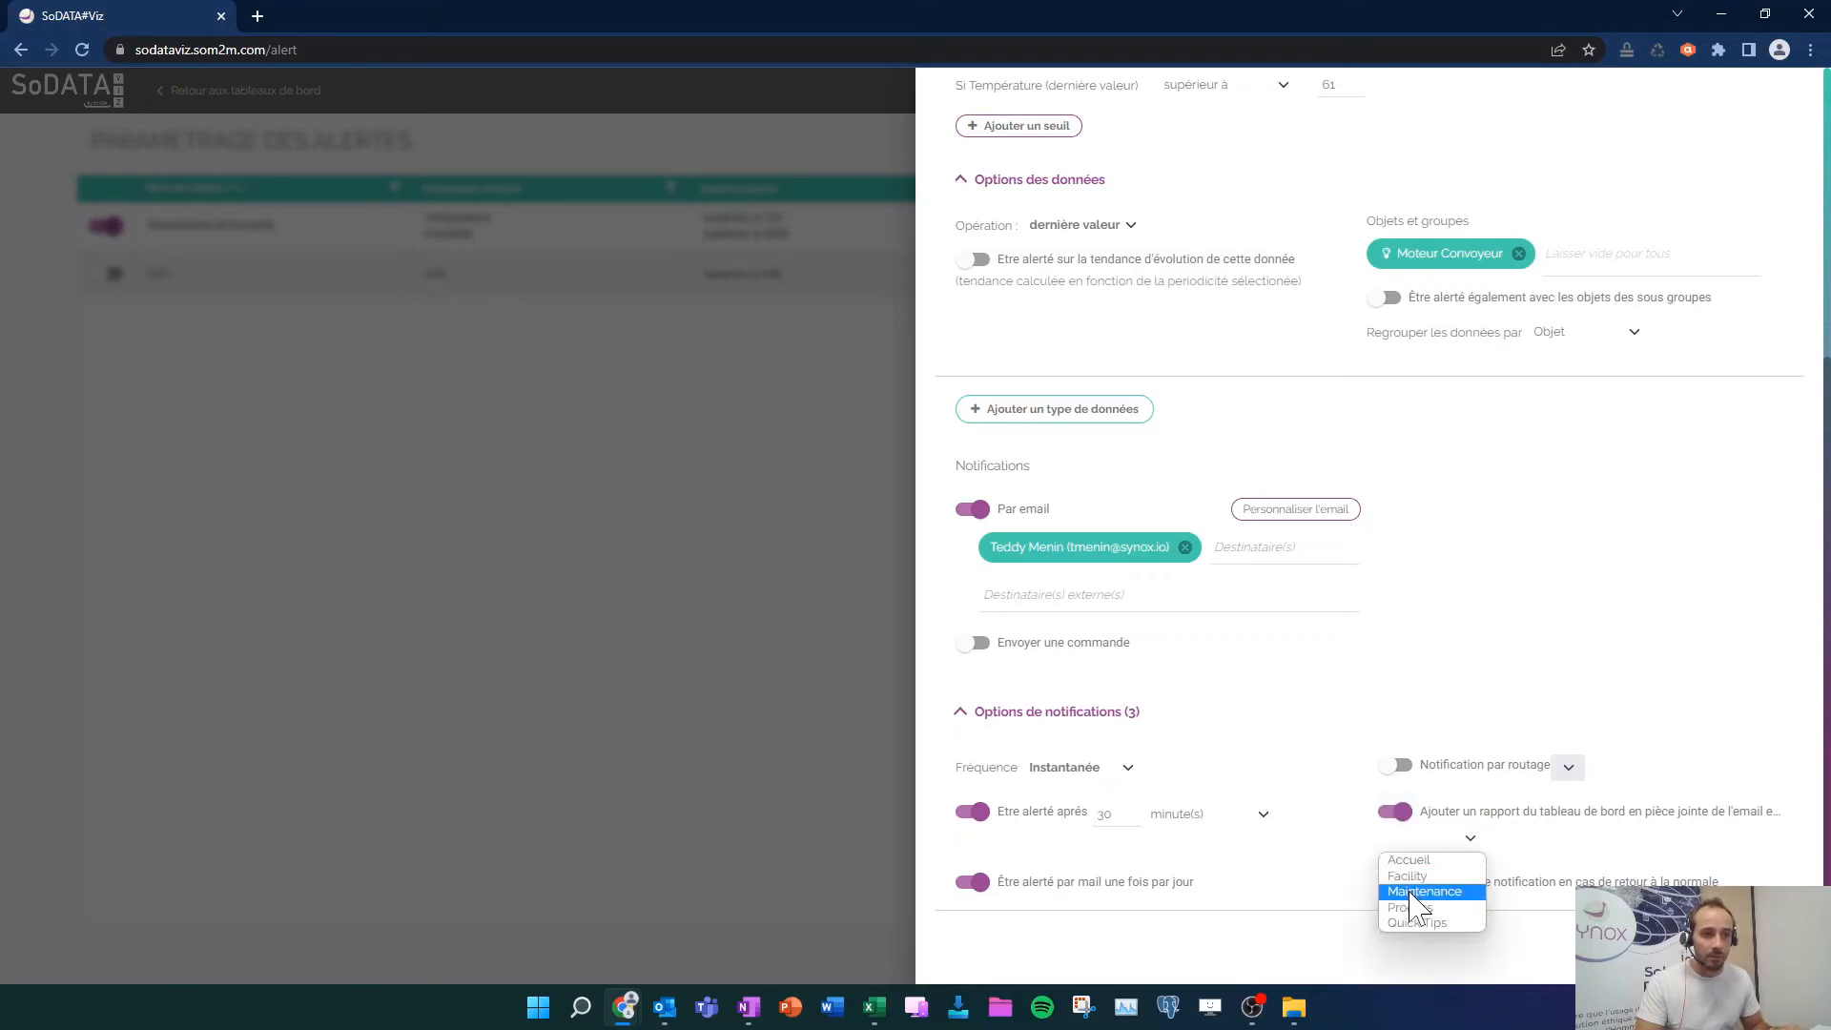
click(1411, 894)
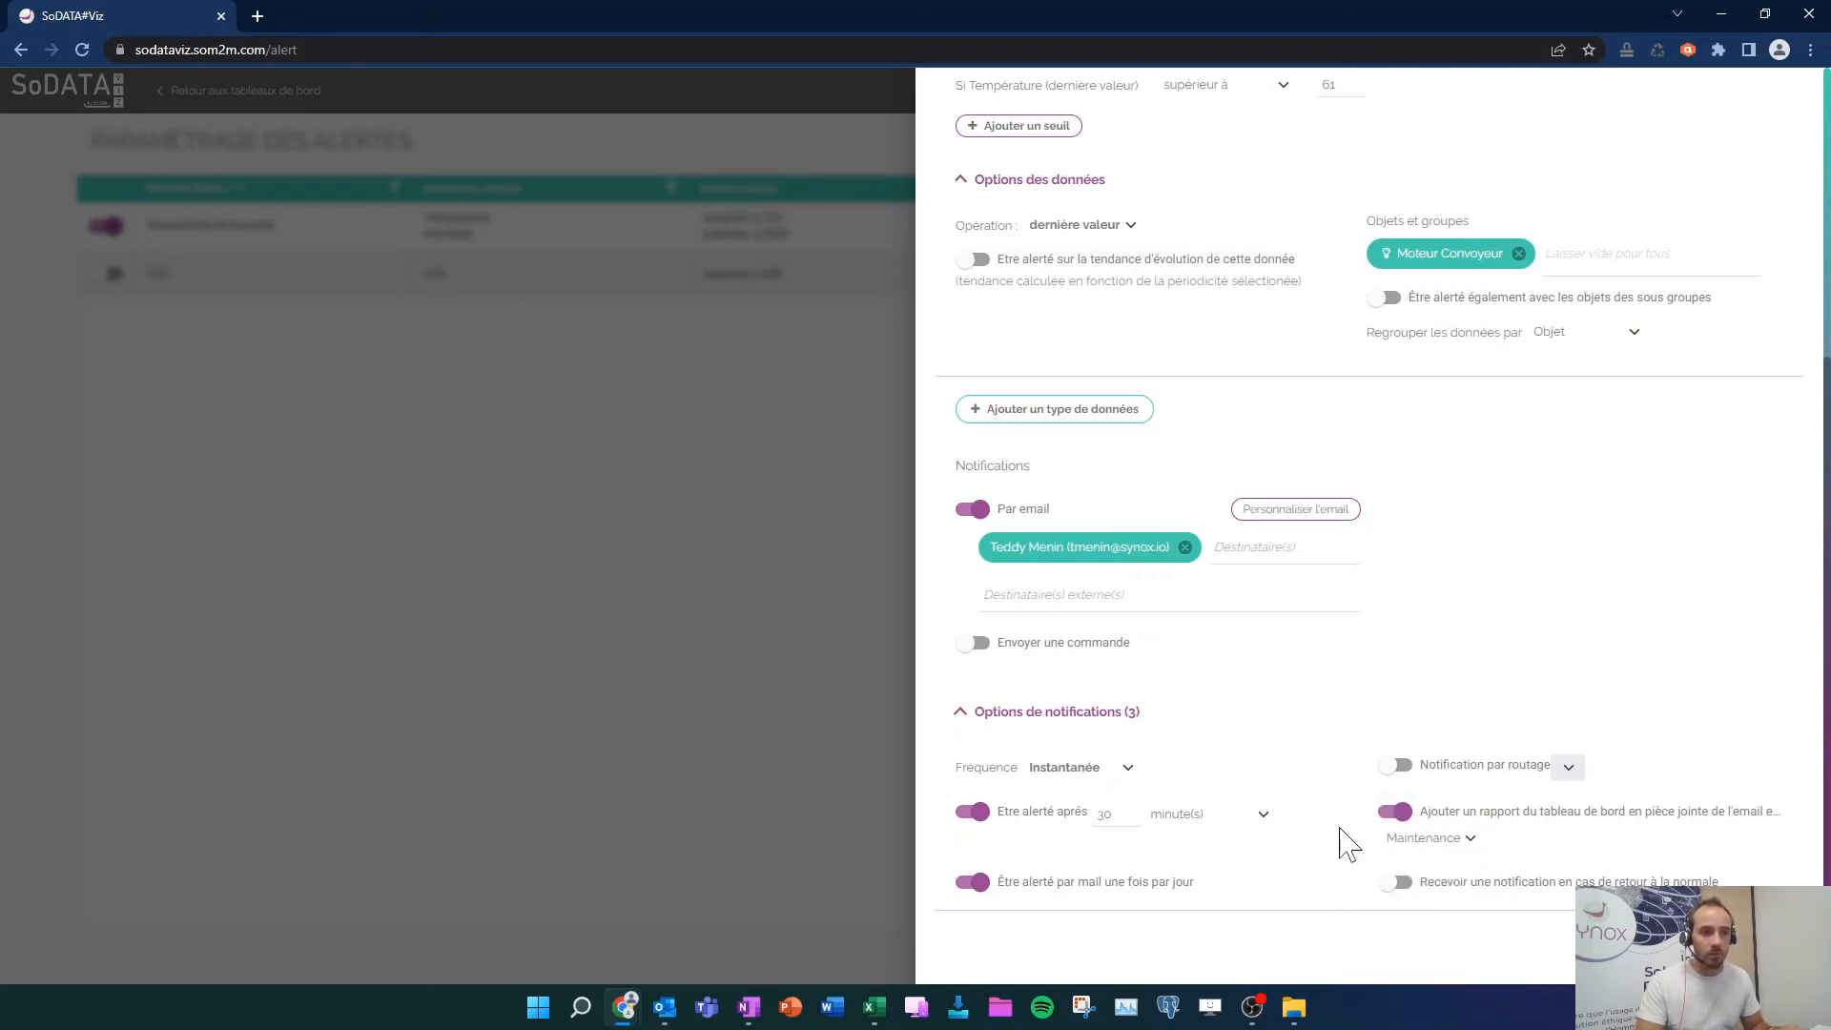
click(1398, 885)
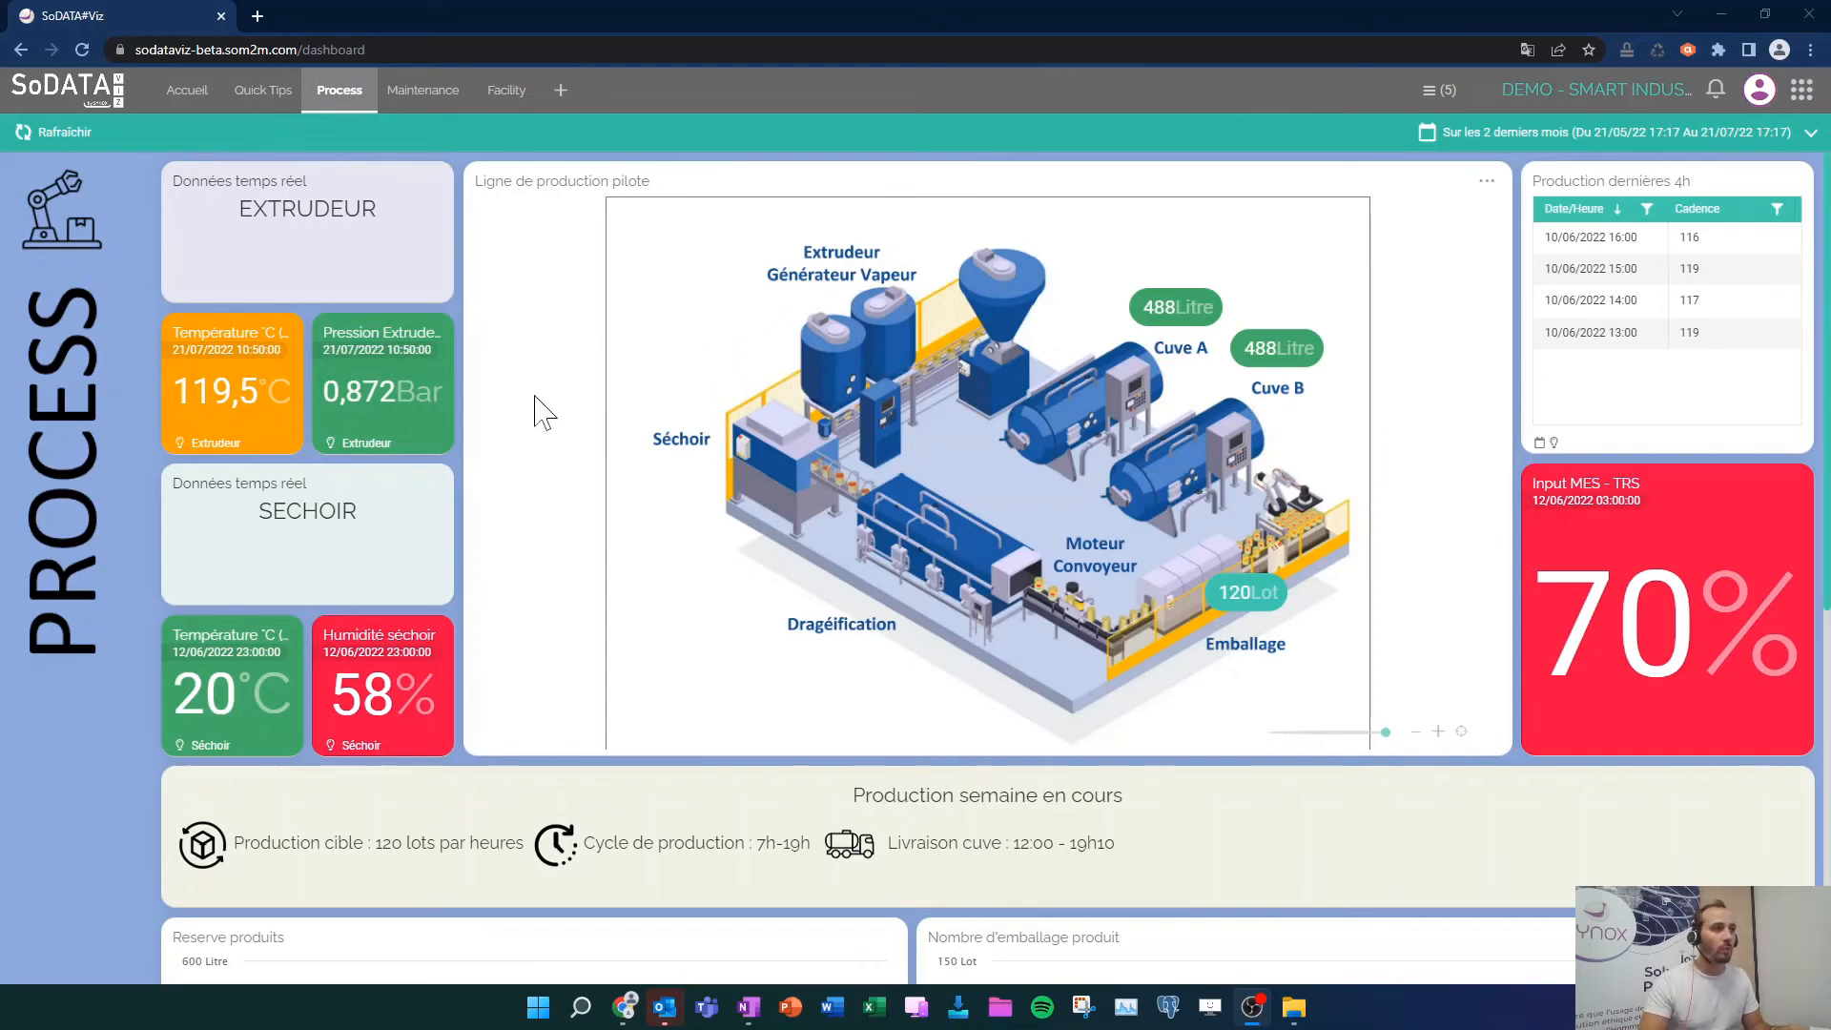
Review the extruder parameters chart on the Process dashboard, and switch to Outlook to check the "URGENCE EXTRUDEUR" wording in the alert email's subject
scroll(467, 329, down, 7)
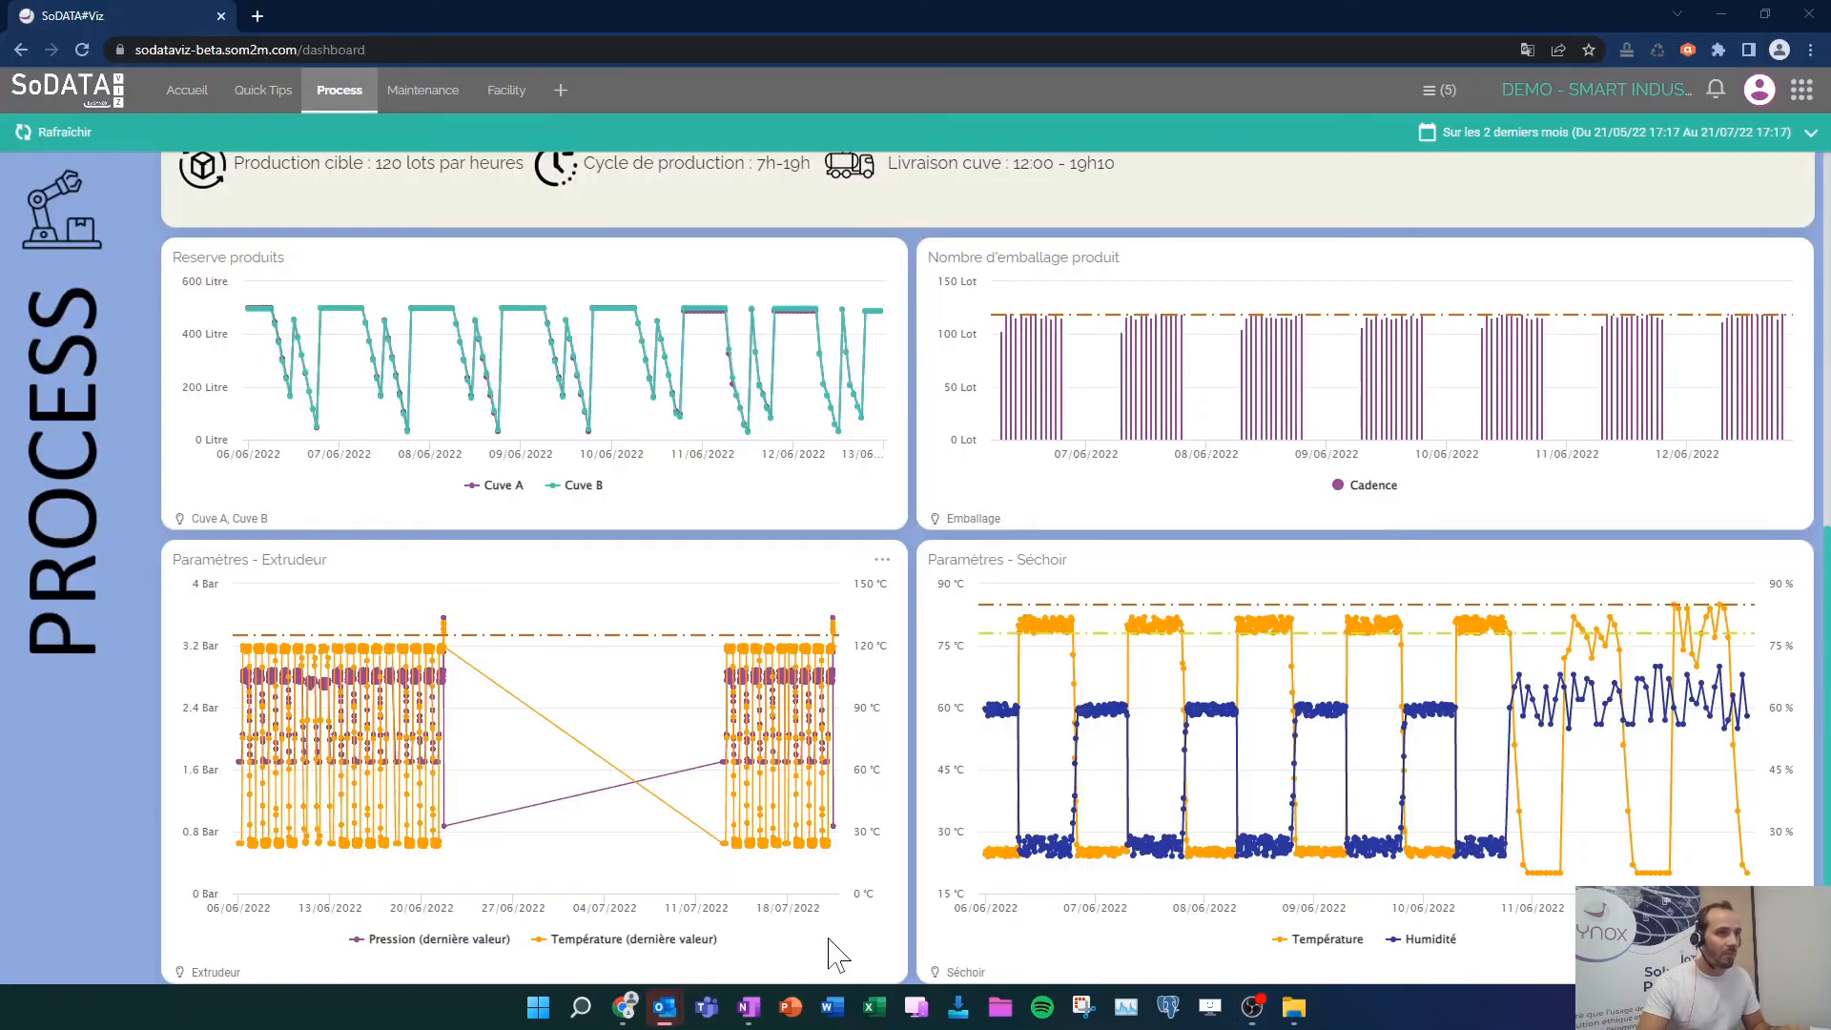
drag(1335, 1028, 1322, 3)
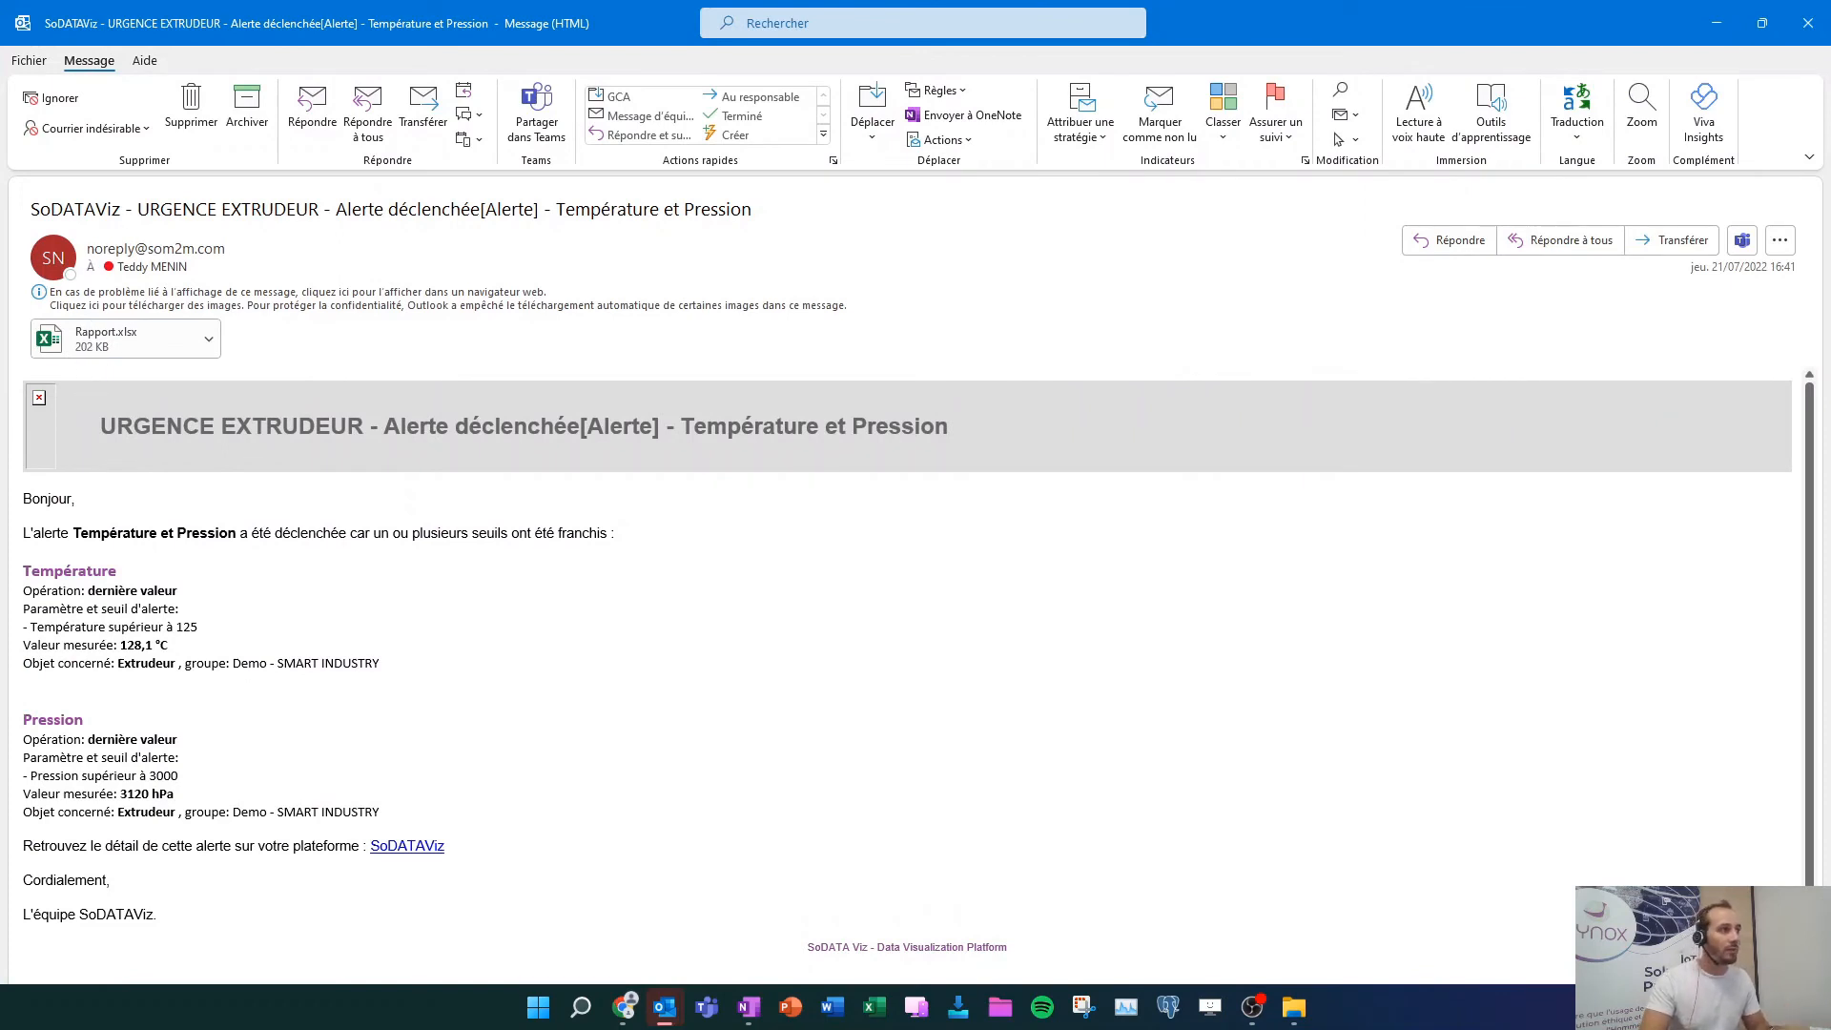
drag(137, 209, 286, 209)
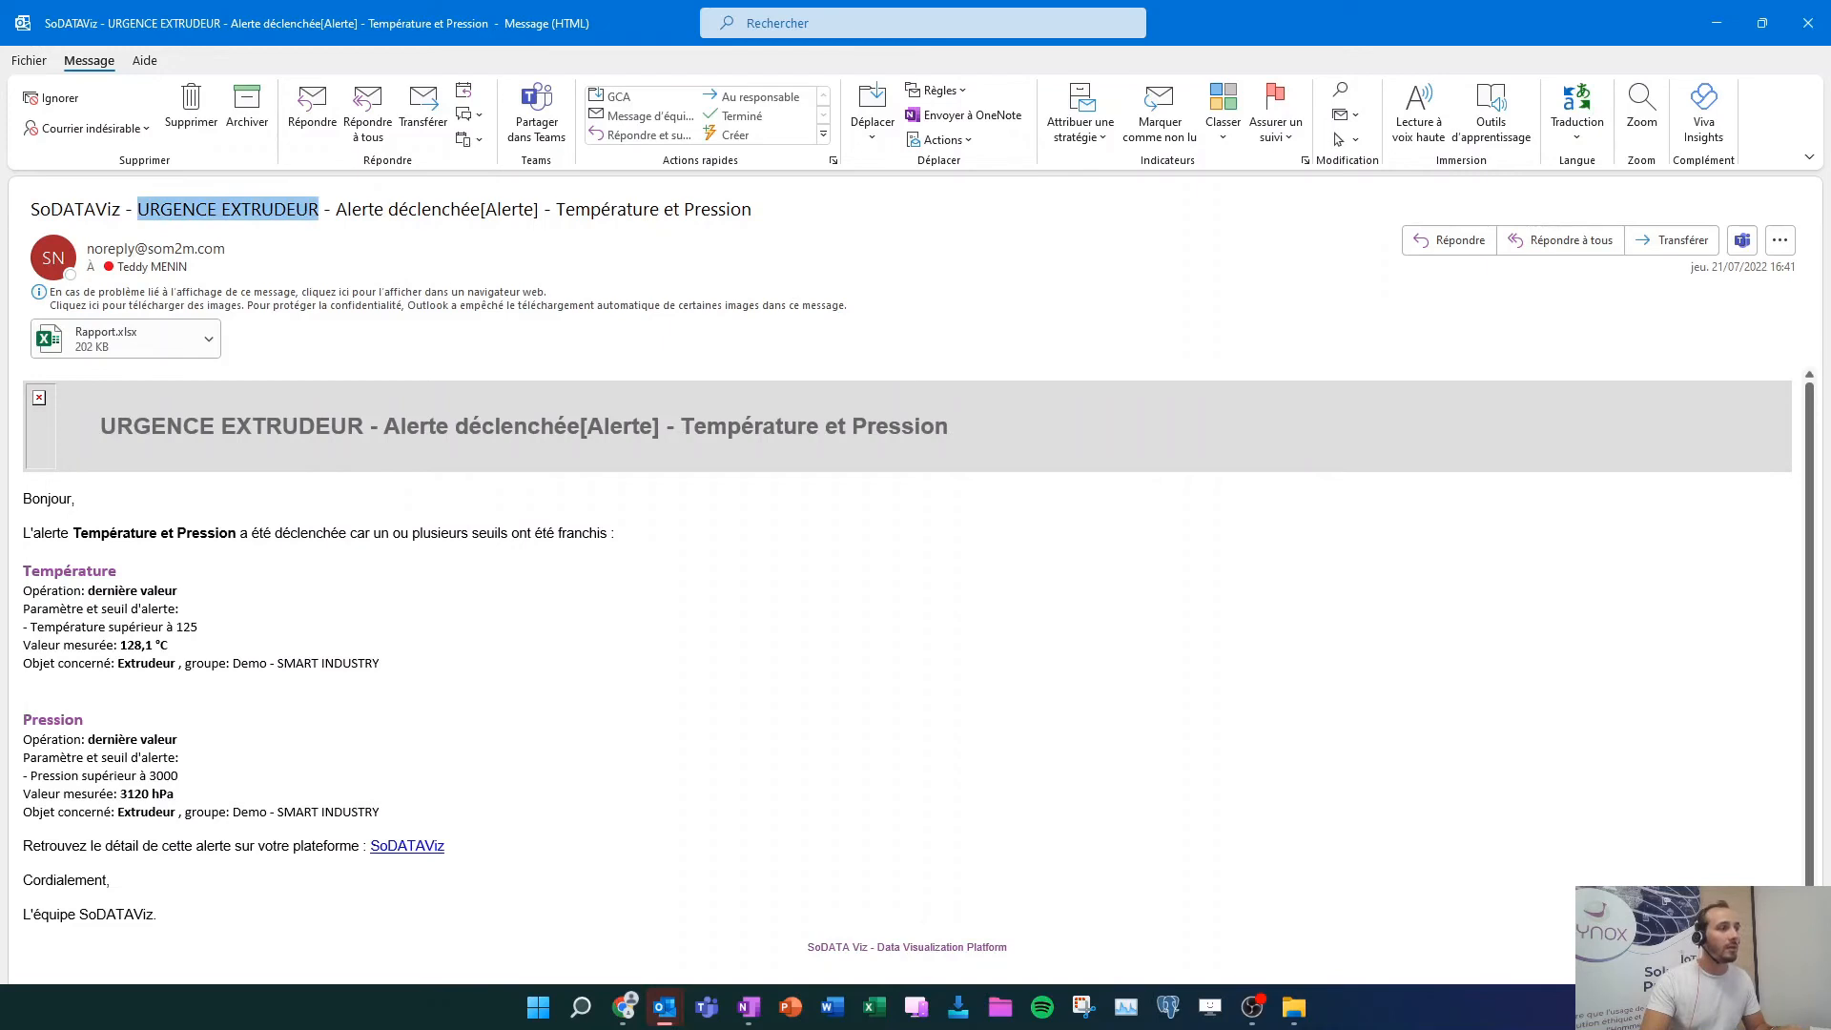
Review the extruder alert email's threshold details and its Rapport.xlsx attachment, and close the message to return to the Process dashboard
click(324, 209)
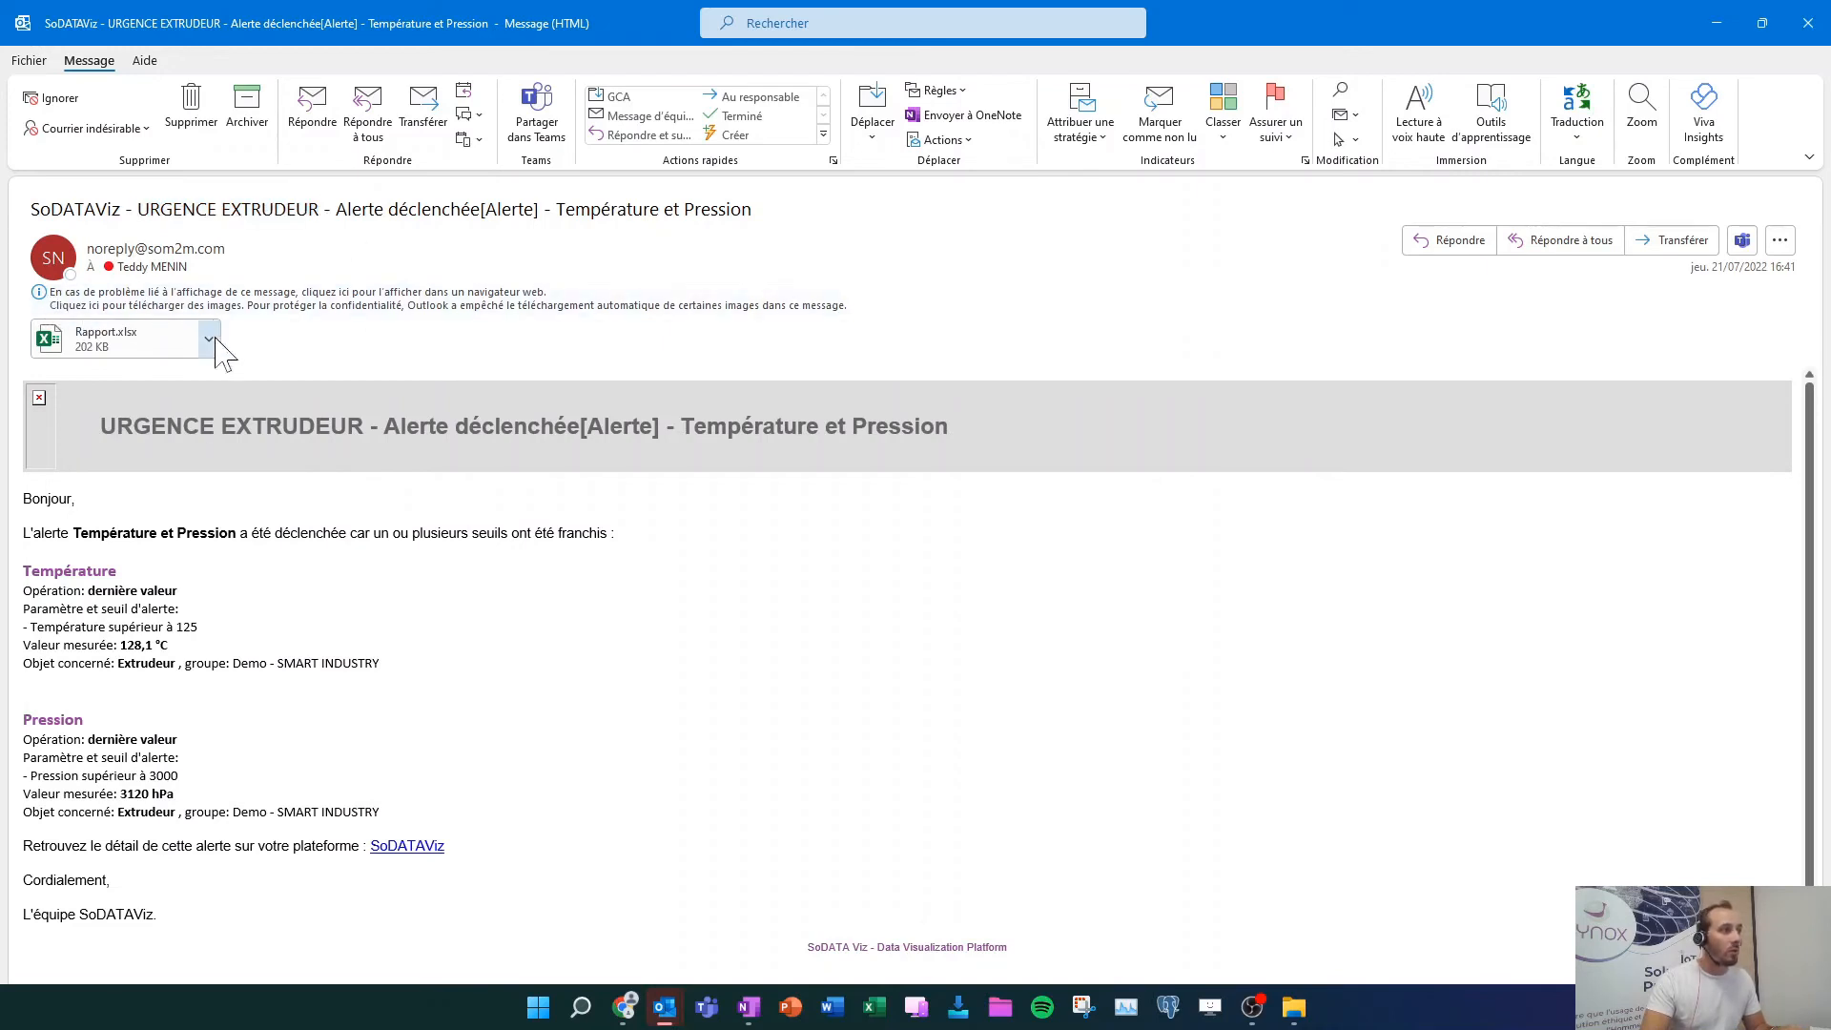
click(64, 282)
key(Escape)
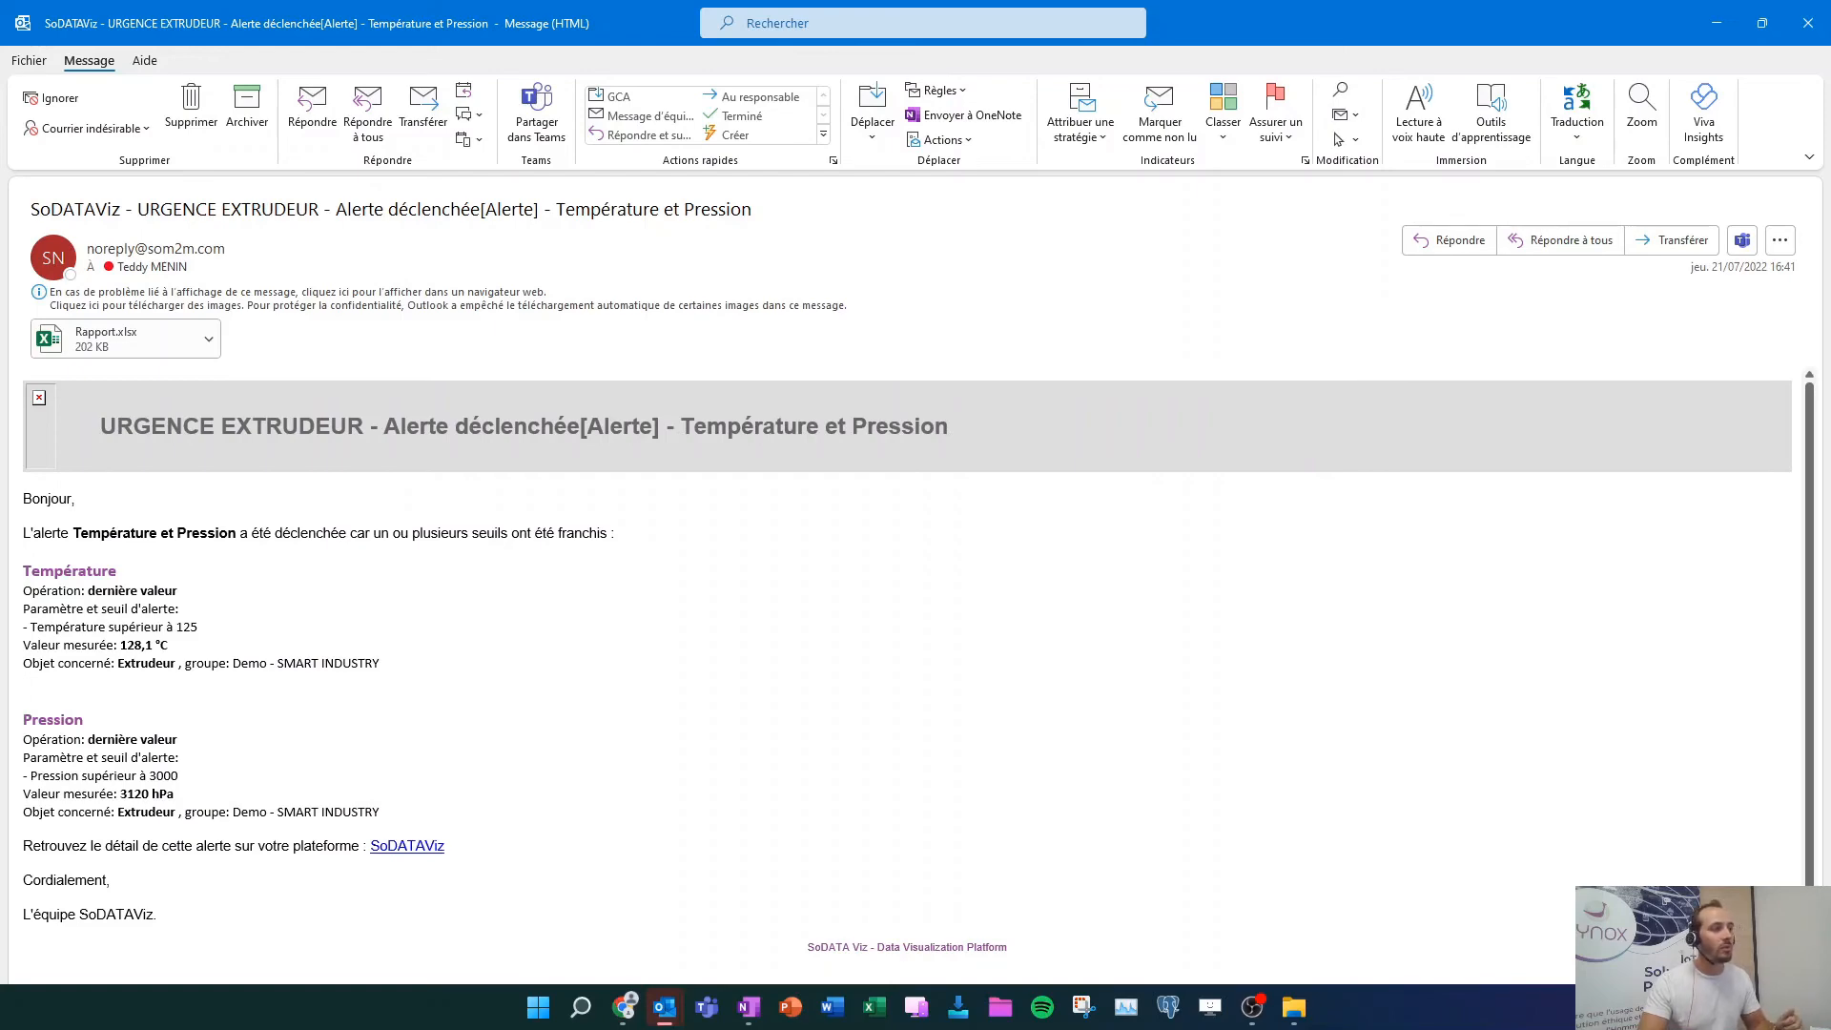
click(1807, 23)
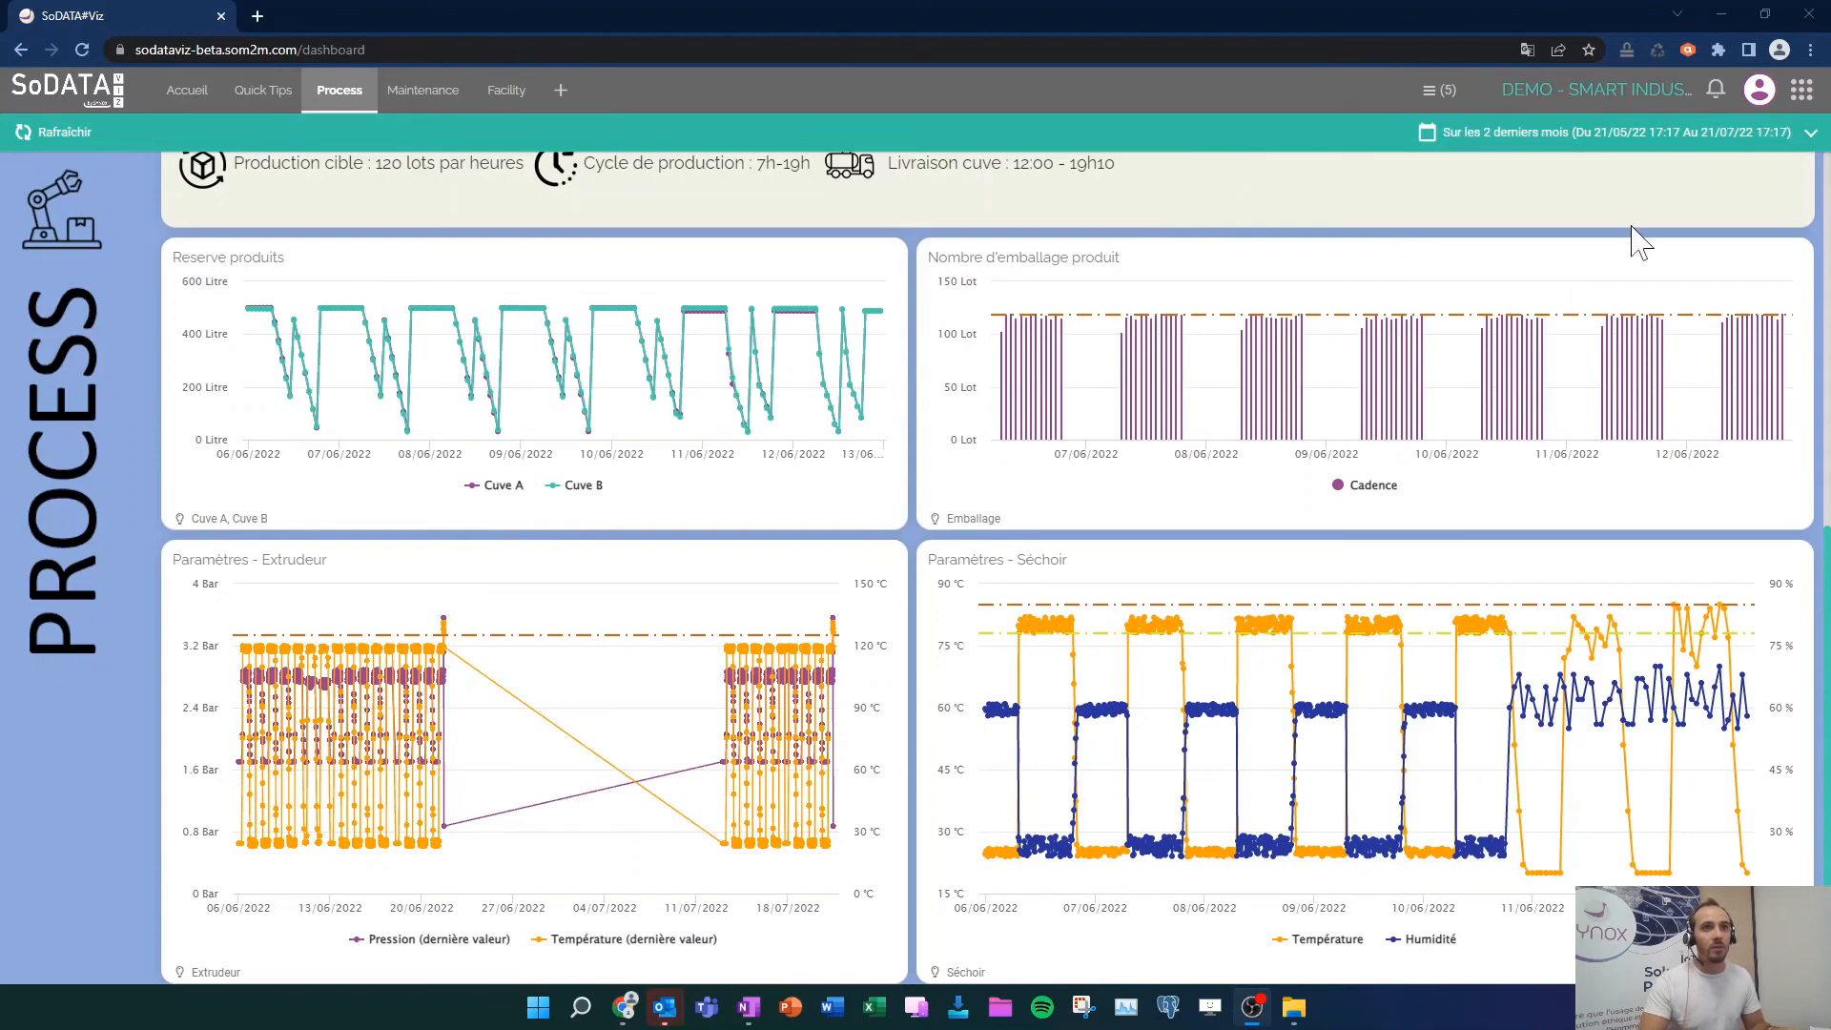
Open the list of issued alerts and sort it by alert name in descending order
click(1714, 89)
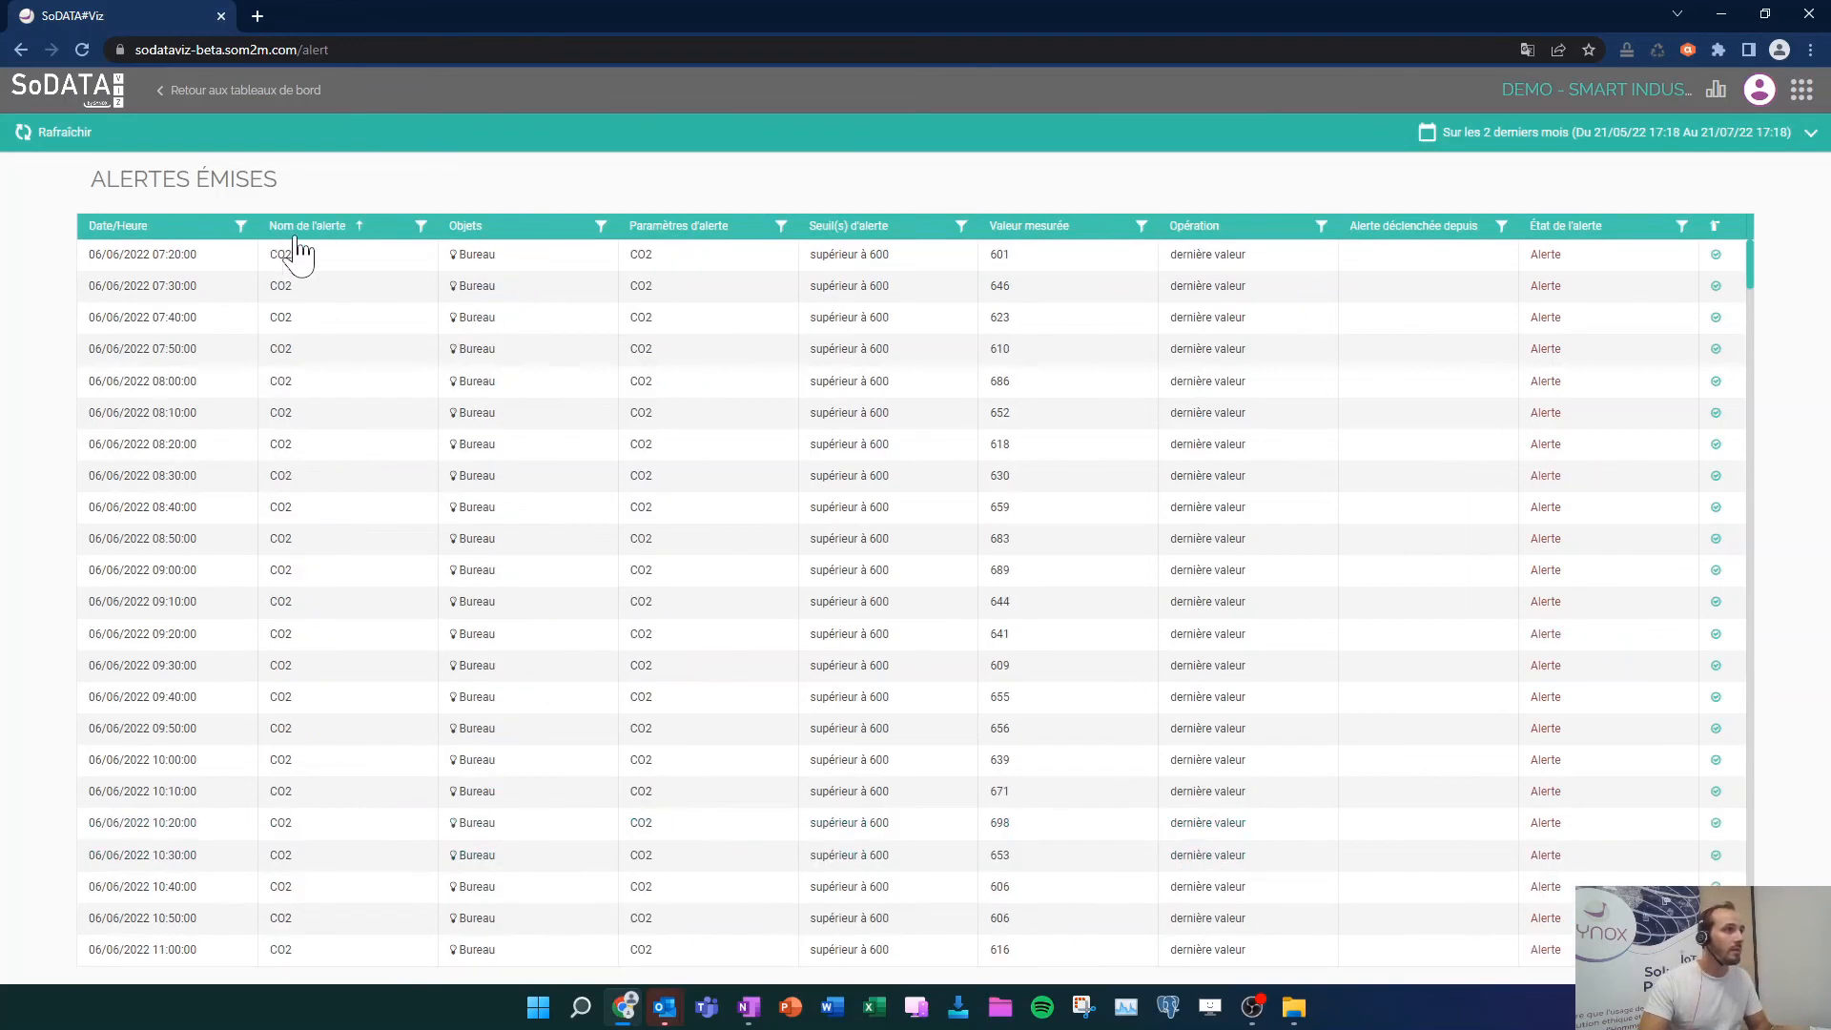
click(310, 234)
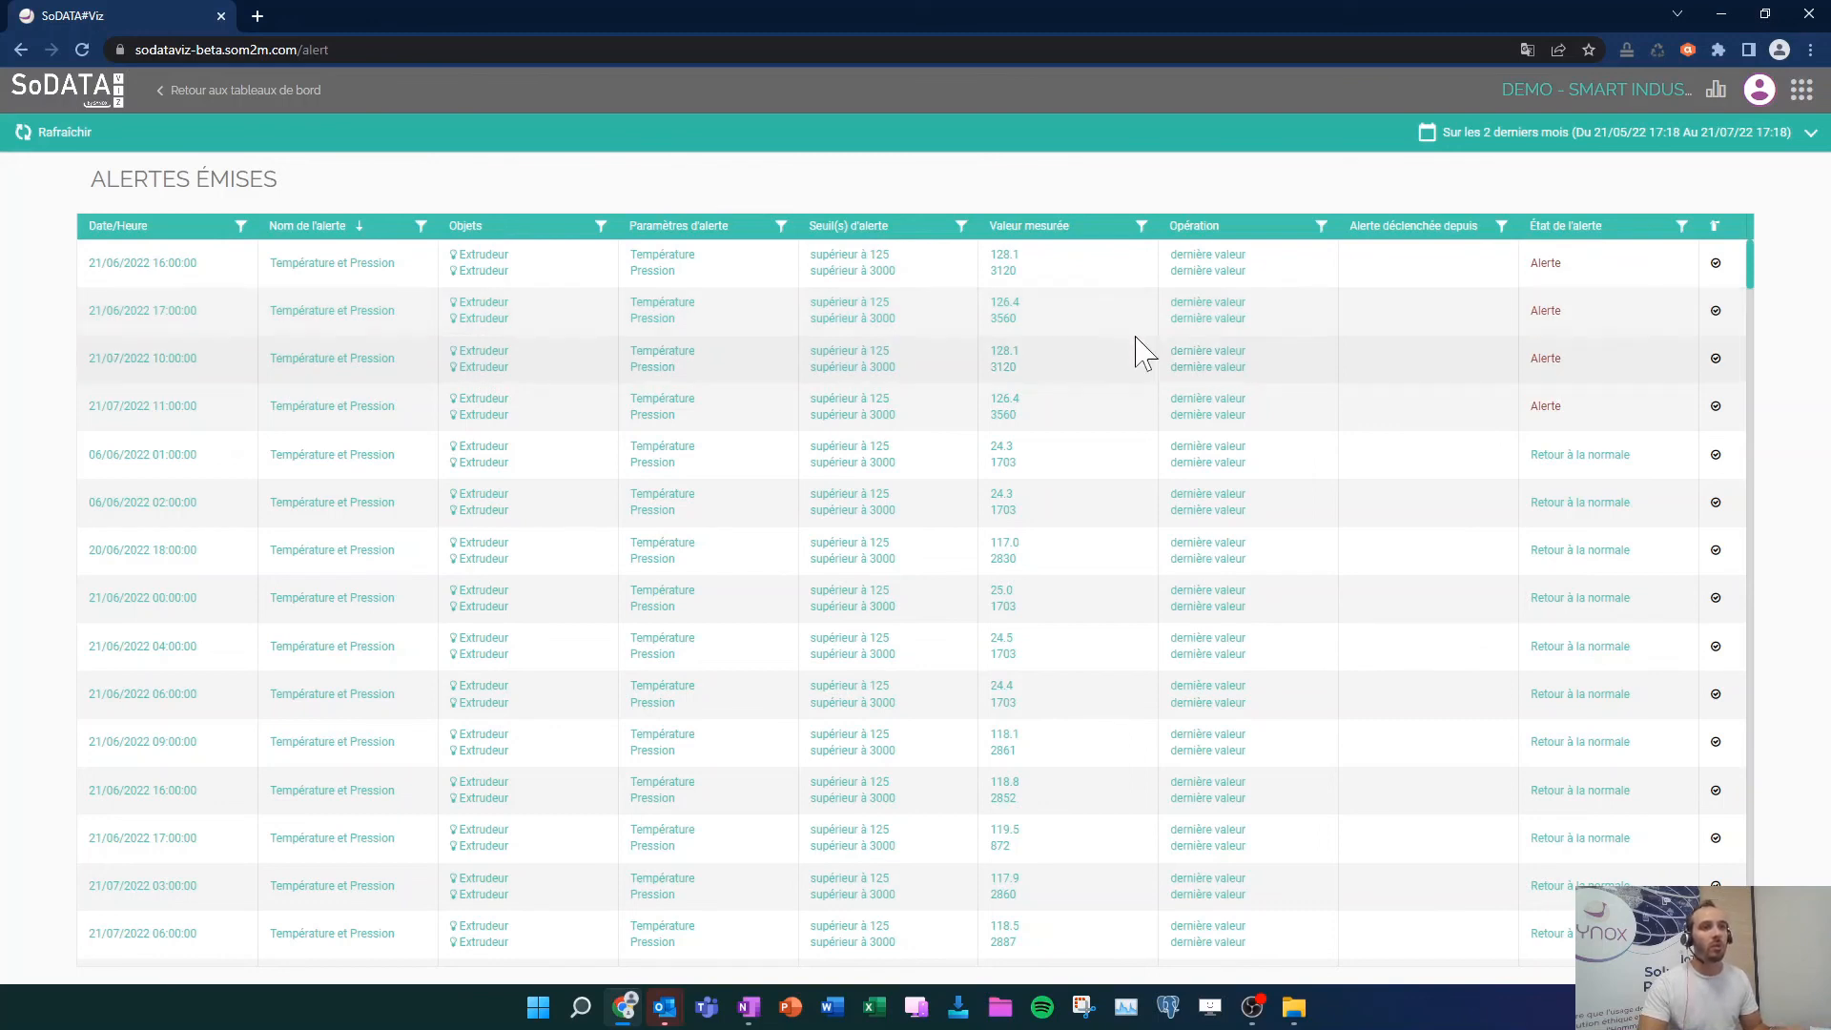
View the acknowledgement form of the 21/06/2022 16:00:00 extruder alert without acknowledging it, and examine the Moteur Convoyeur alerts in the list
click(1716, 265)
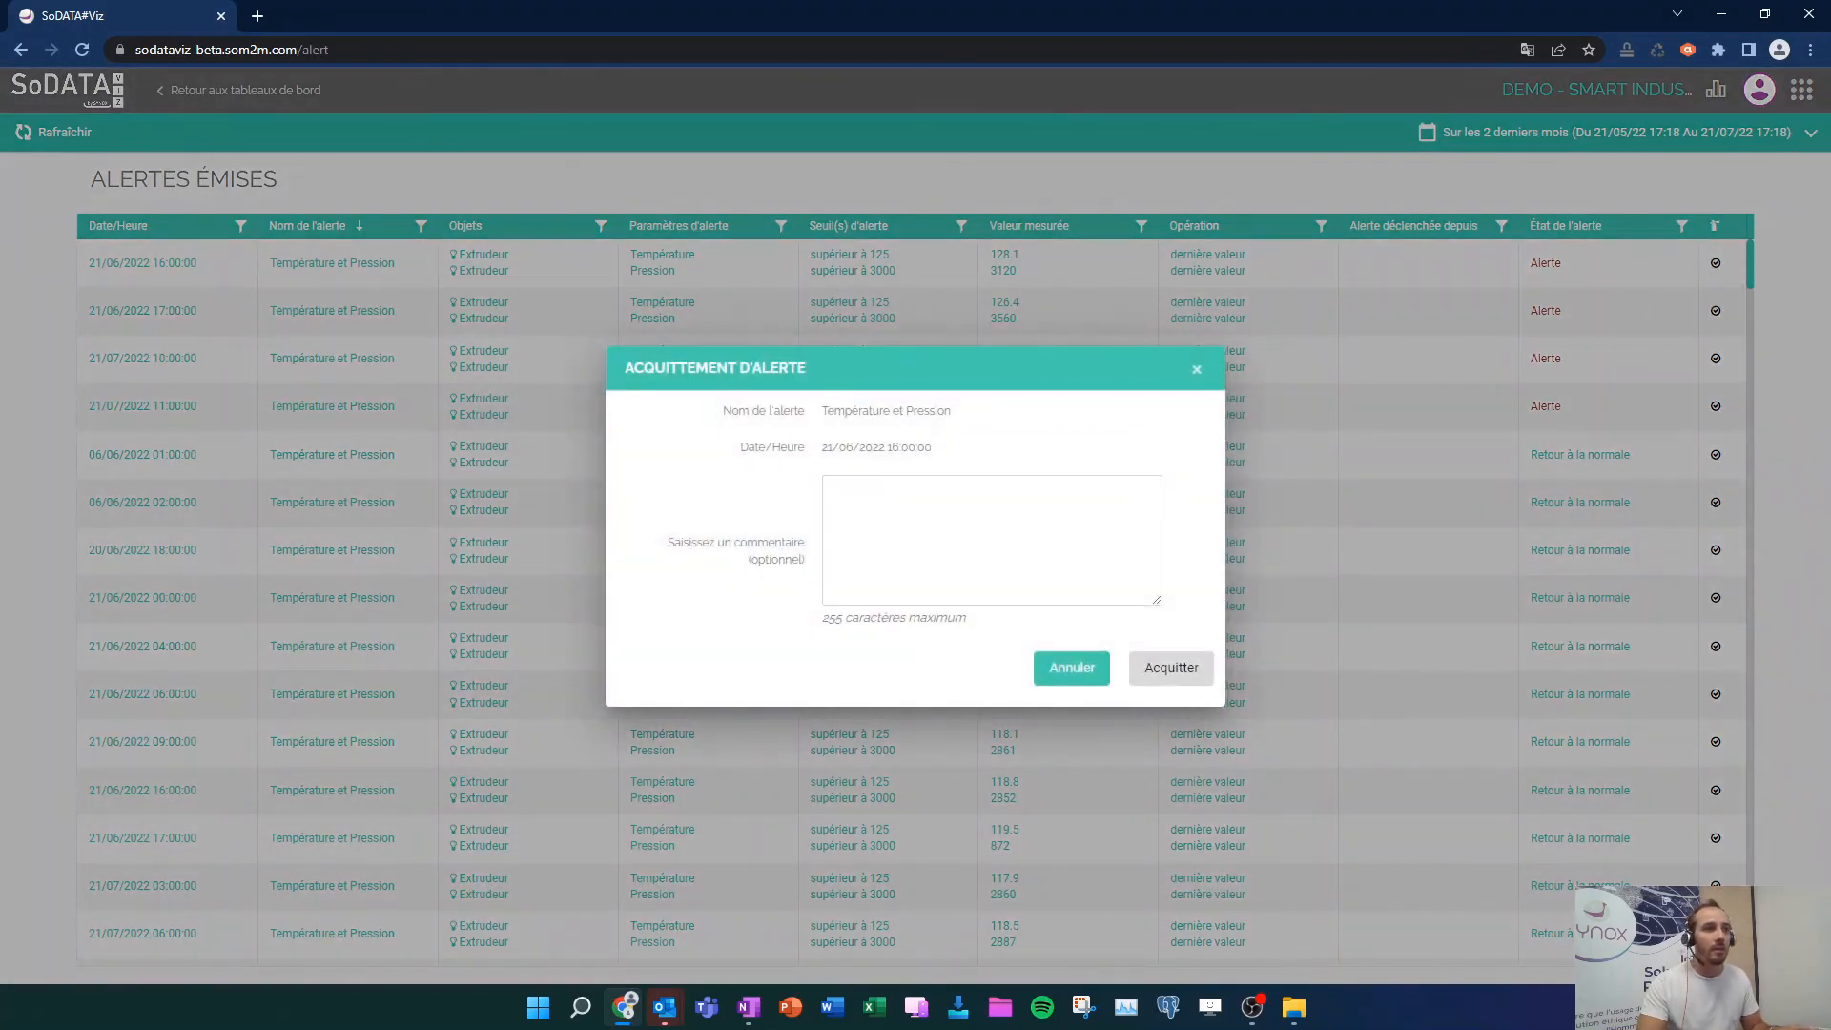
click(1197, 370)
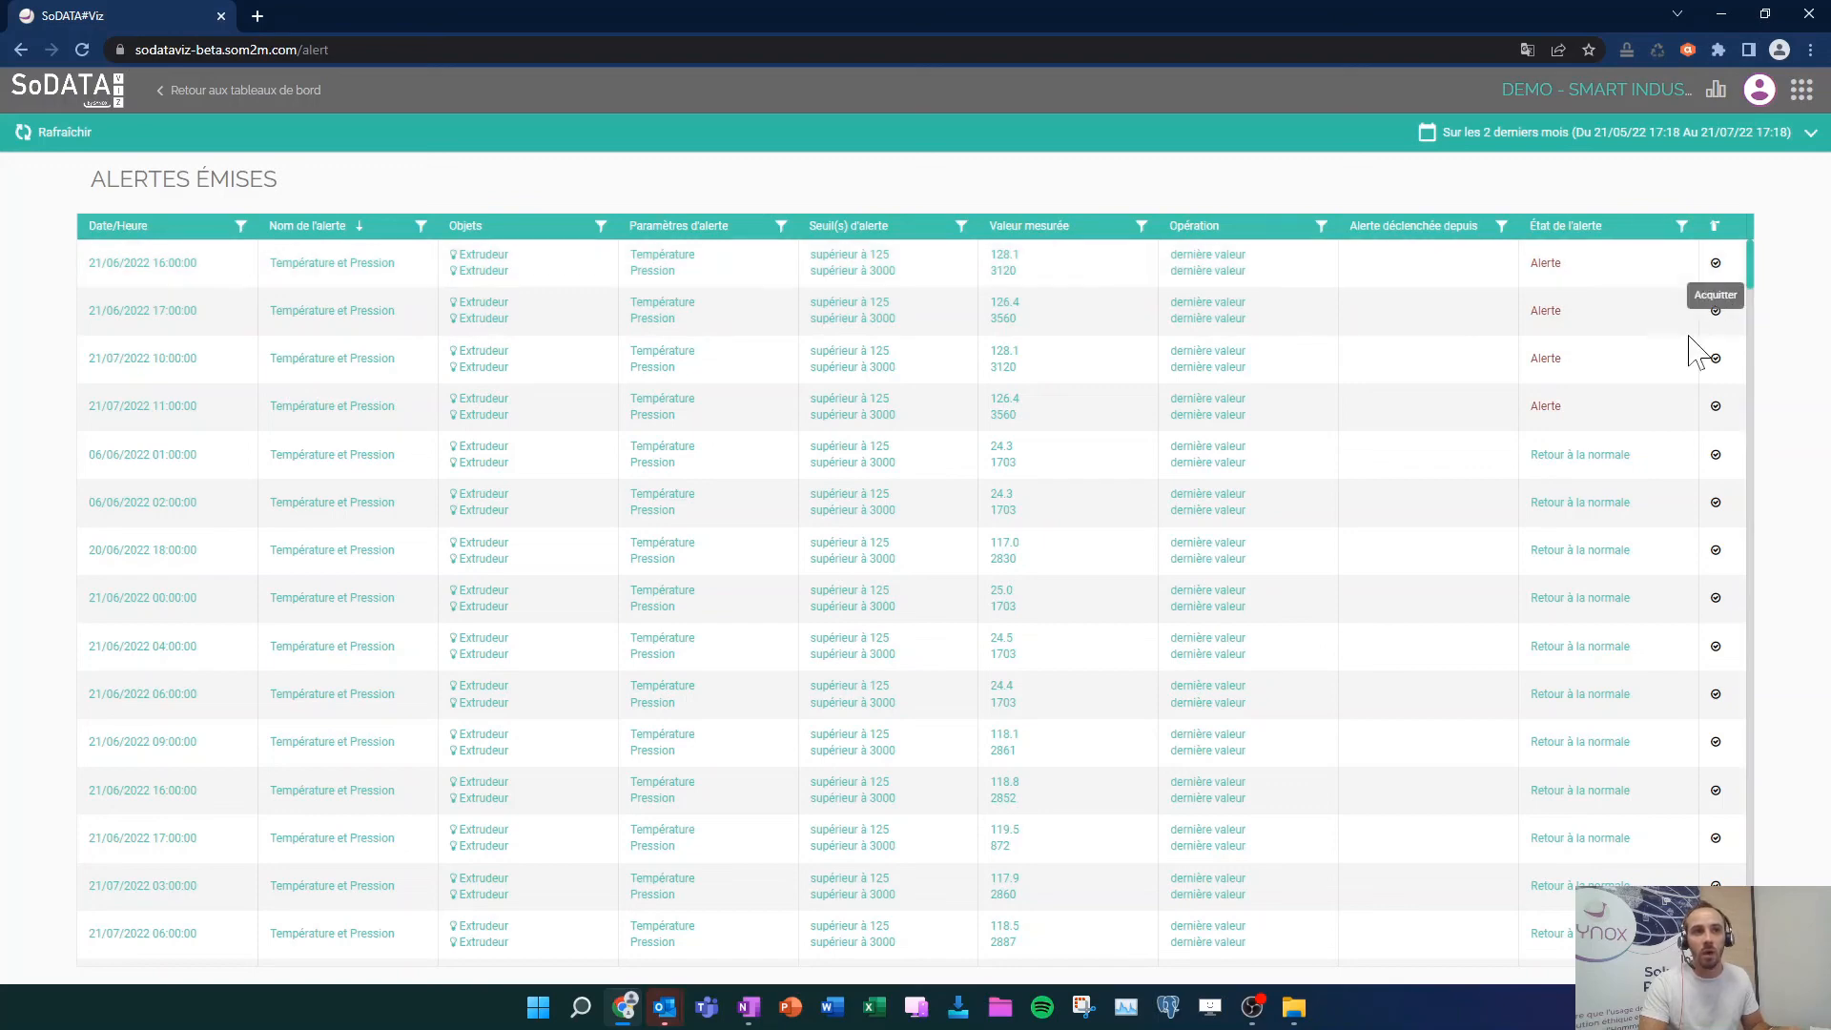
scroll(1678, 372, down, 10)
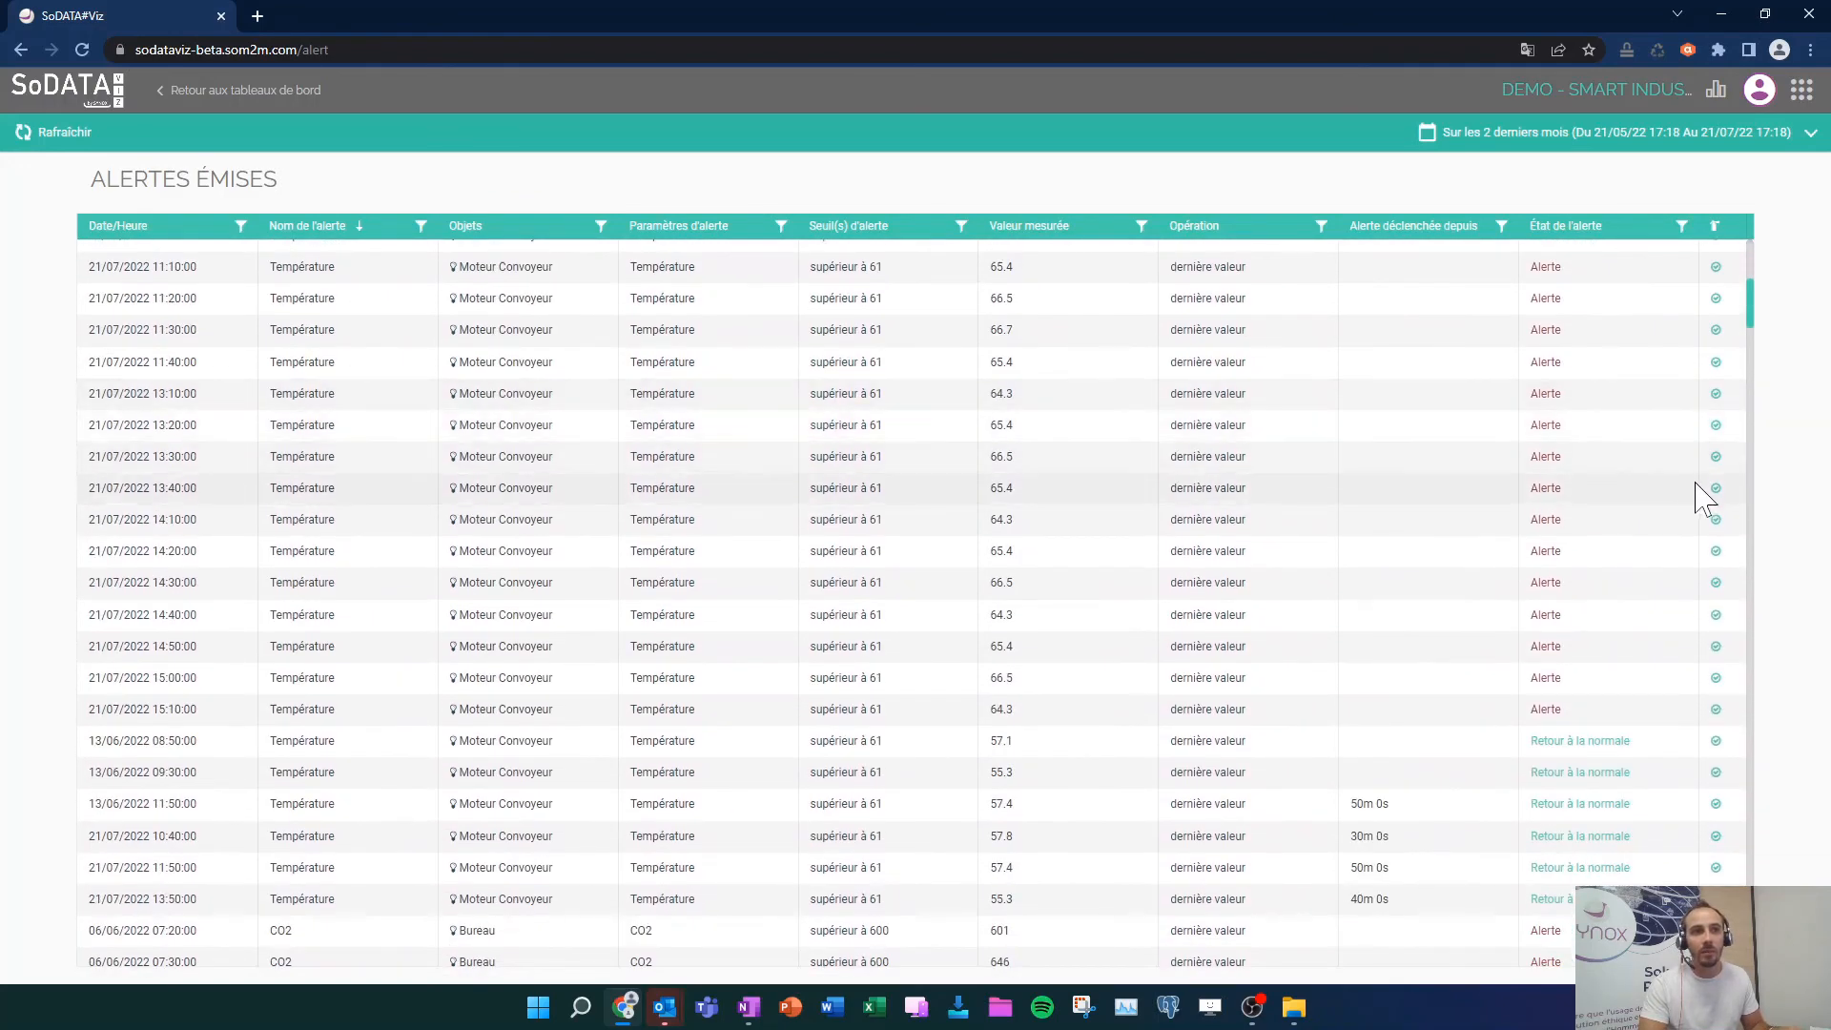